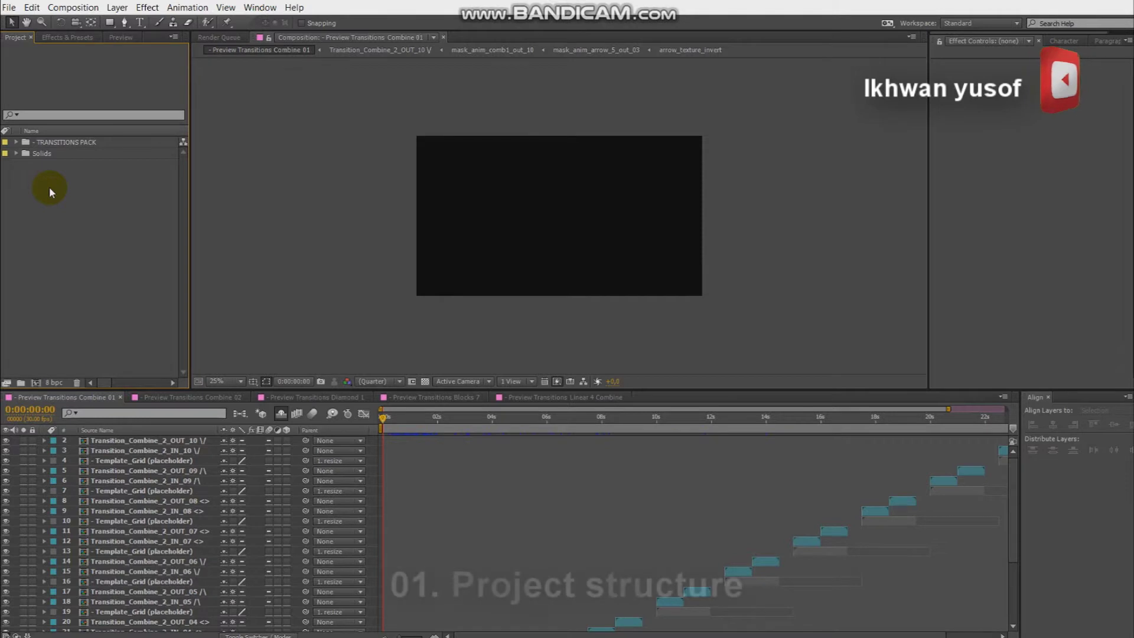
# Expand the TRANSITIONS PACK folder and browse its transition folders such as Stars 01
pyautogui.click(17, 143)
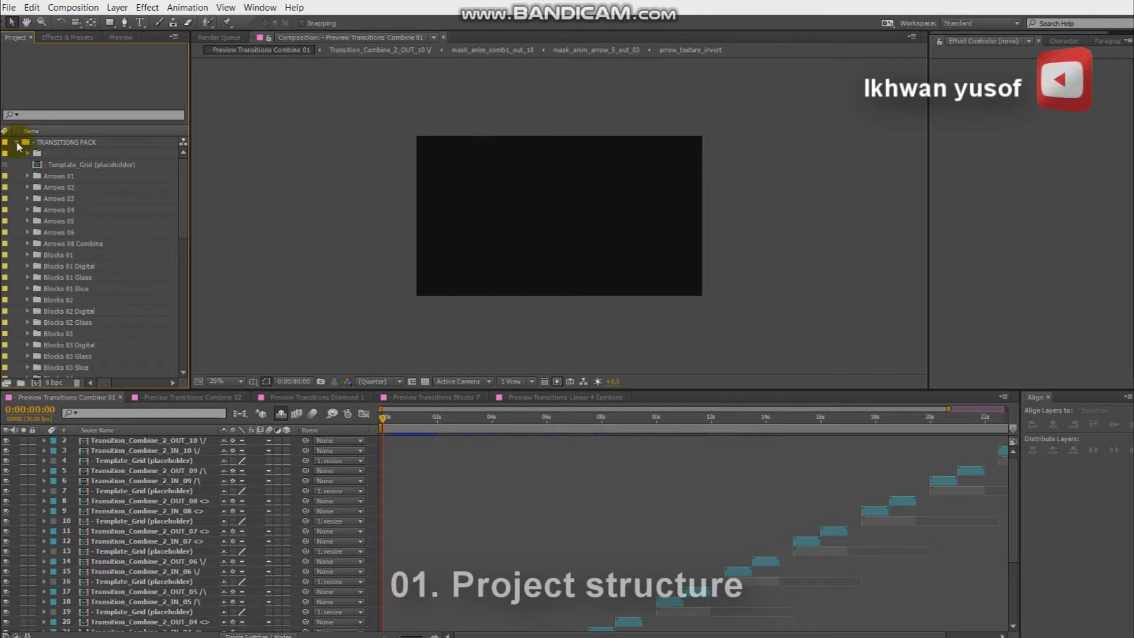
pyautogui.moveTo(184, 172); pyautogui.dragTo(186, 308)
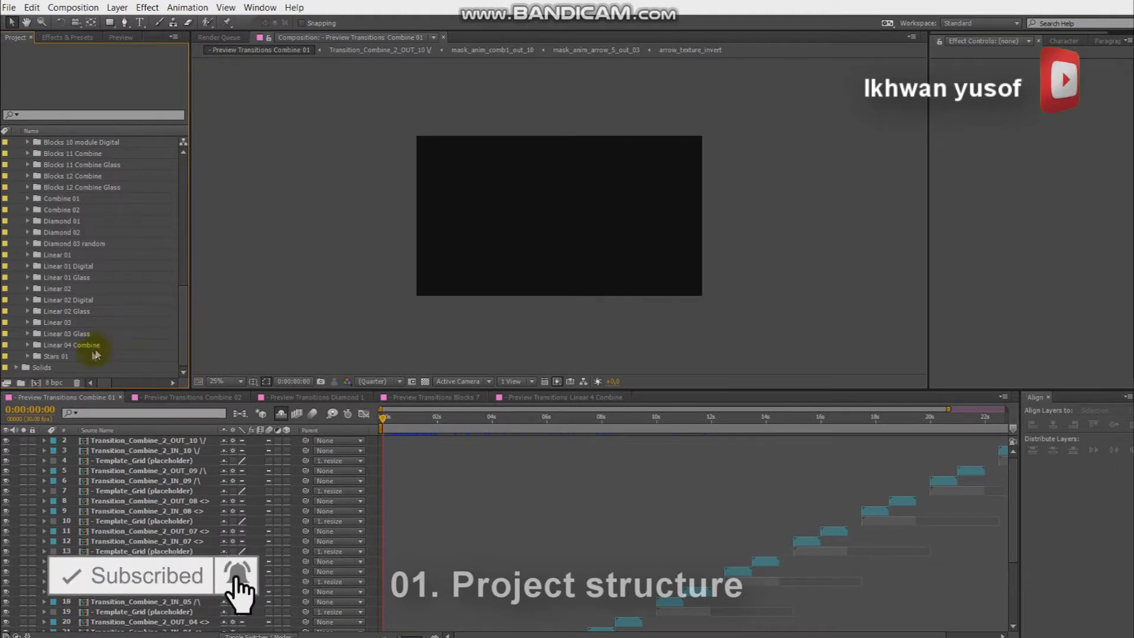
pyautogui.click(74, 356)
pyautogui.moveTo(183, 316); pyautogui.dragTo(207, 160)
pyautogui.keyDown('shift'); pyautogui.click(58, 178); pyautogui.keyUp('shift')
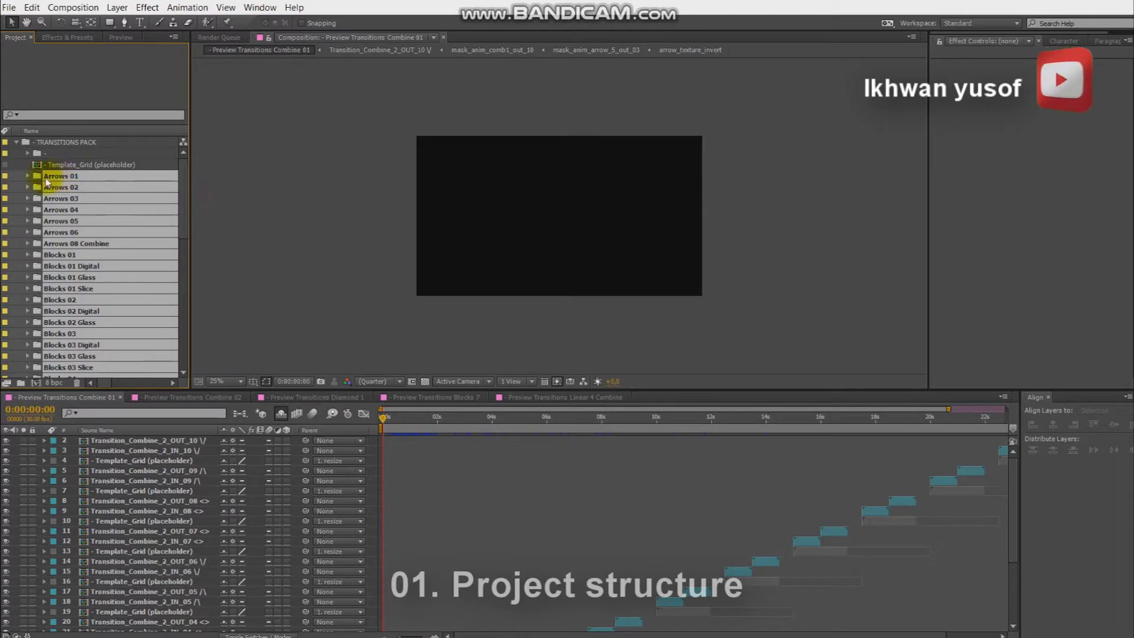
pyautogui.moveTo(183, 178)
pyautogui.mouseDown()
pyautogui.moveTo(177, 284)
pyautogui.moveTo(194, 154)
pyautogui.mouseUp()
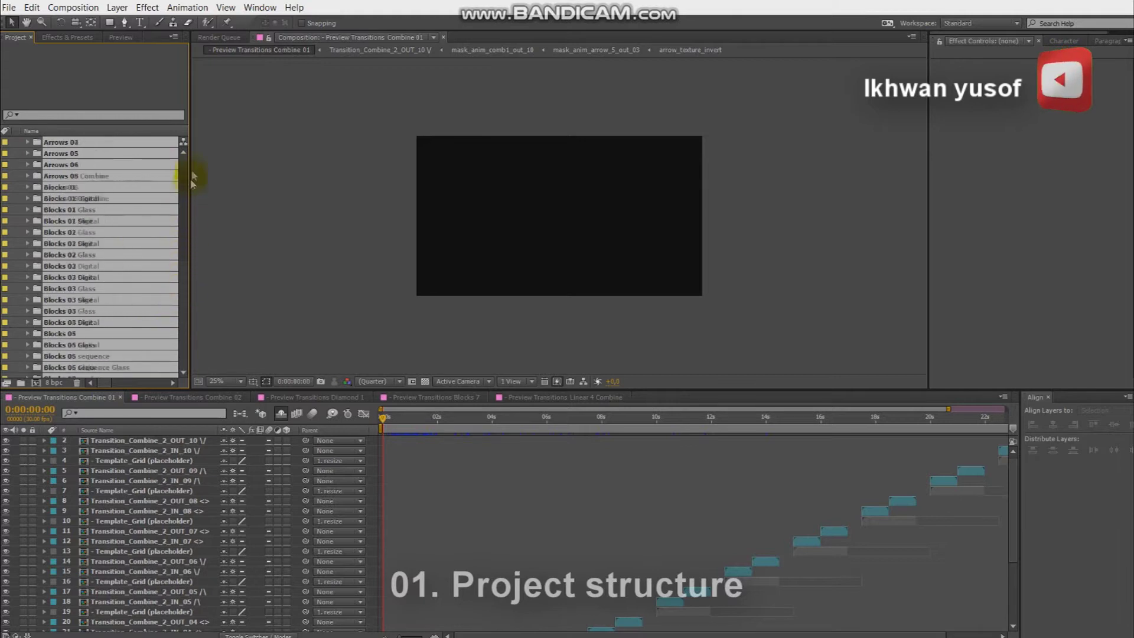
pyautogui.click(17, 187)
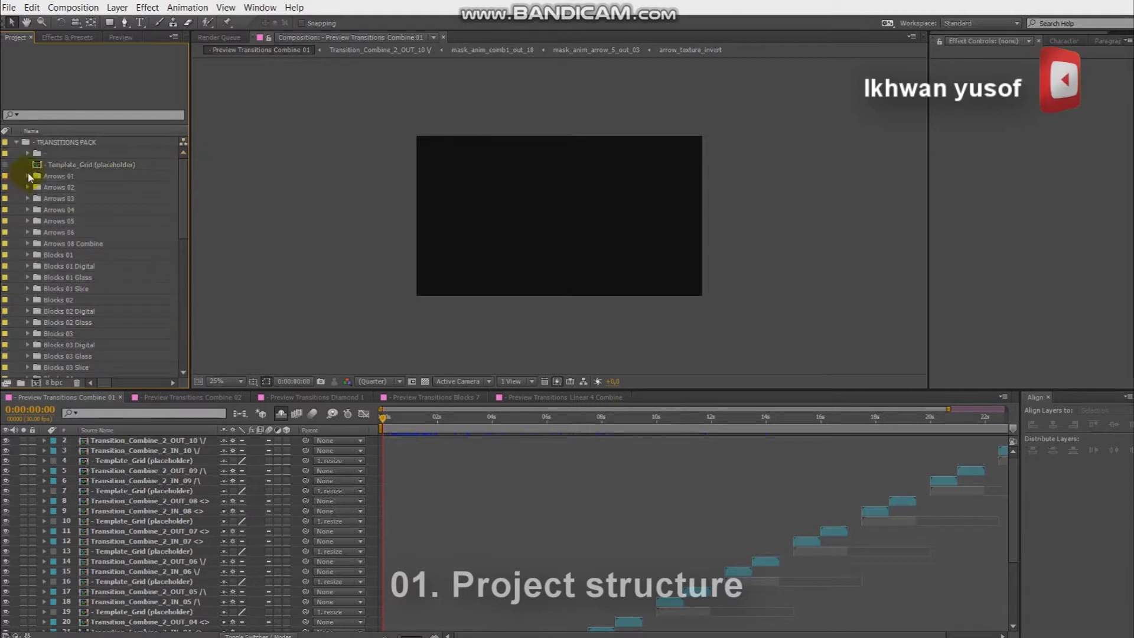
# Expand Arrows 01 and select its comps from Transition_Arrow_IN_01 through OUT_08
pyautogui.click(27, 176)
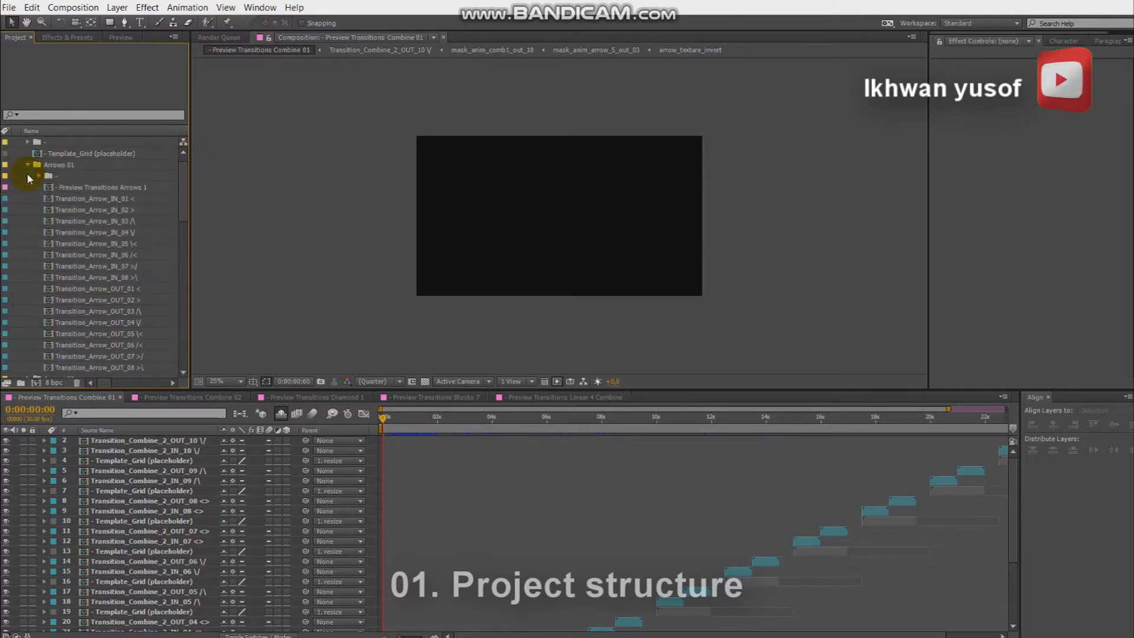
pyautogui.click(55, 165)
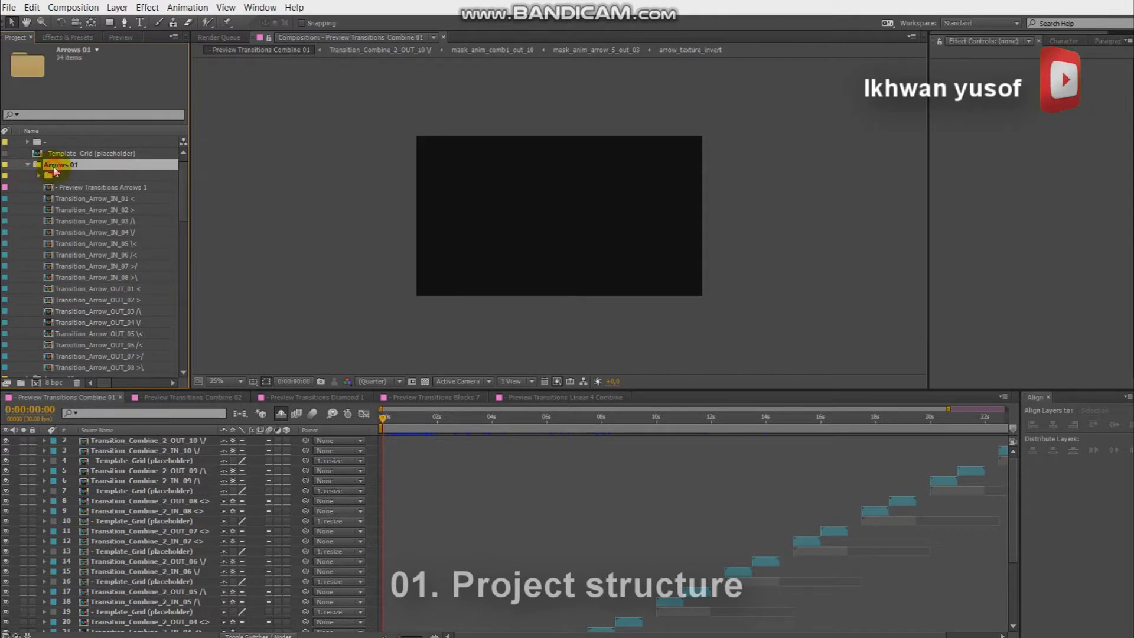
pyautogui.scroll(-3, 184, 177)
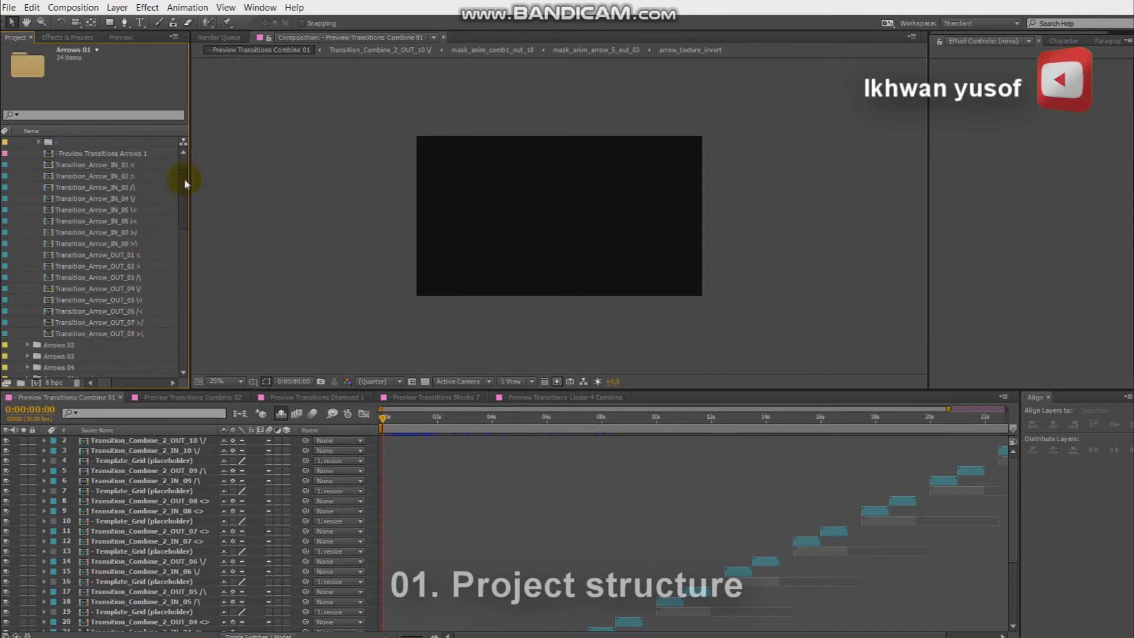
pyautogui.scroll(2, 184, 177)
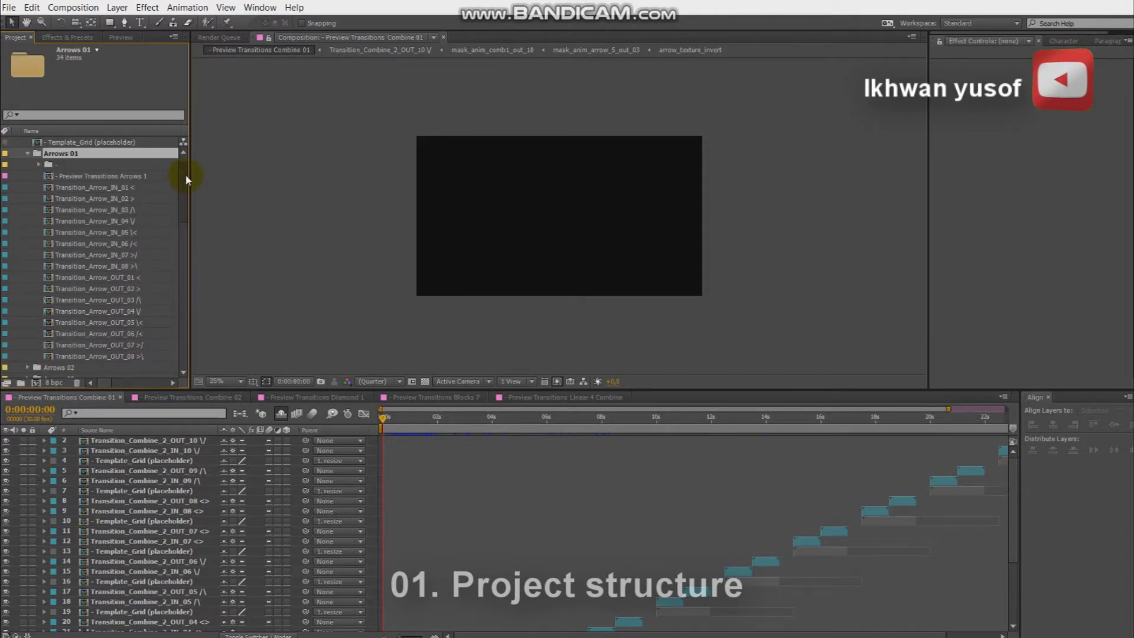
pyautogui.click(119, 187)
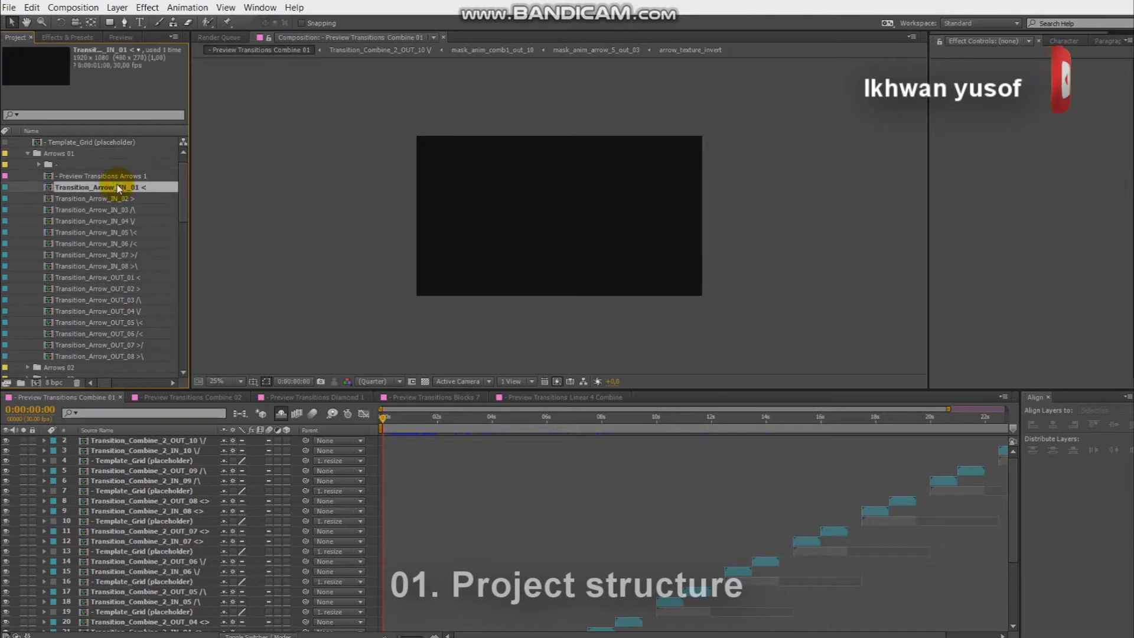
pyautogui.keyDown('shift'); pyautogui.click(117, 355); pyautogui.keyUp('shift')
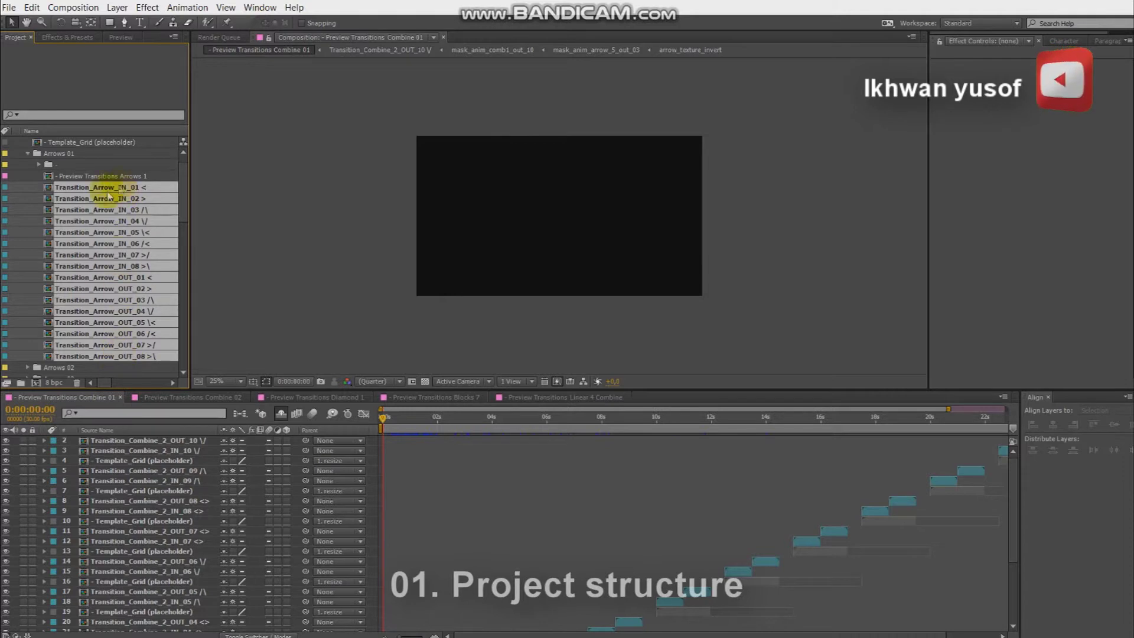
# Select Transition_Arrow_IN_01 with OUT_01, then IN_02 with OUT_02
pyautogui.click(35, 195)
pyautogui.click(83, 188)
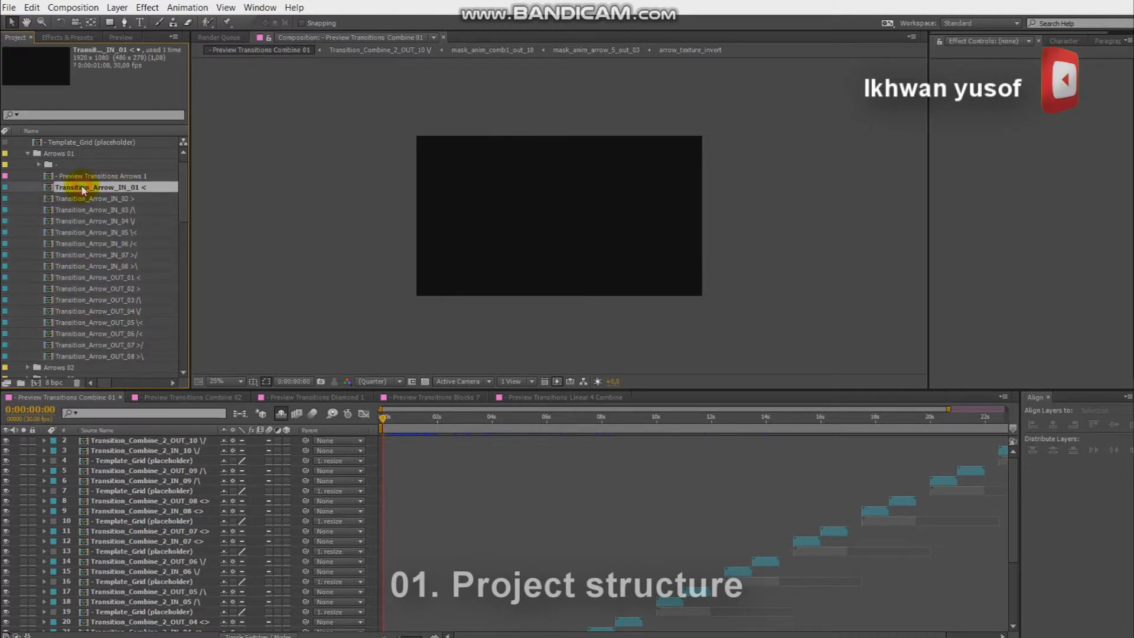
pyautogui.keyDown('ctrl'); pyautogui.click(119, 278); pyautogui.keyUp('ctrl')
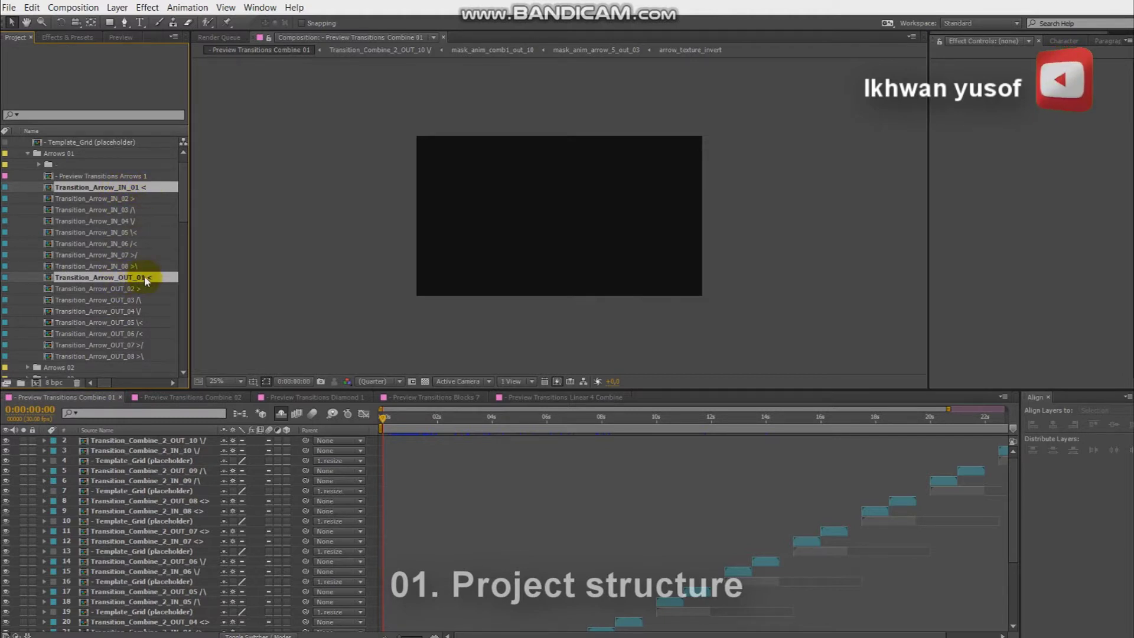
pyautogui.click(83, 199)
pyautogui.keyDown('ctrl'); pyautogui.click(108, 289); pyautogui.keyUp('ctrl')
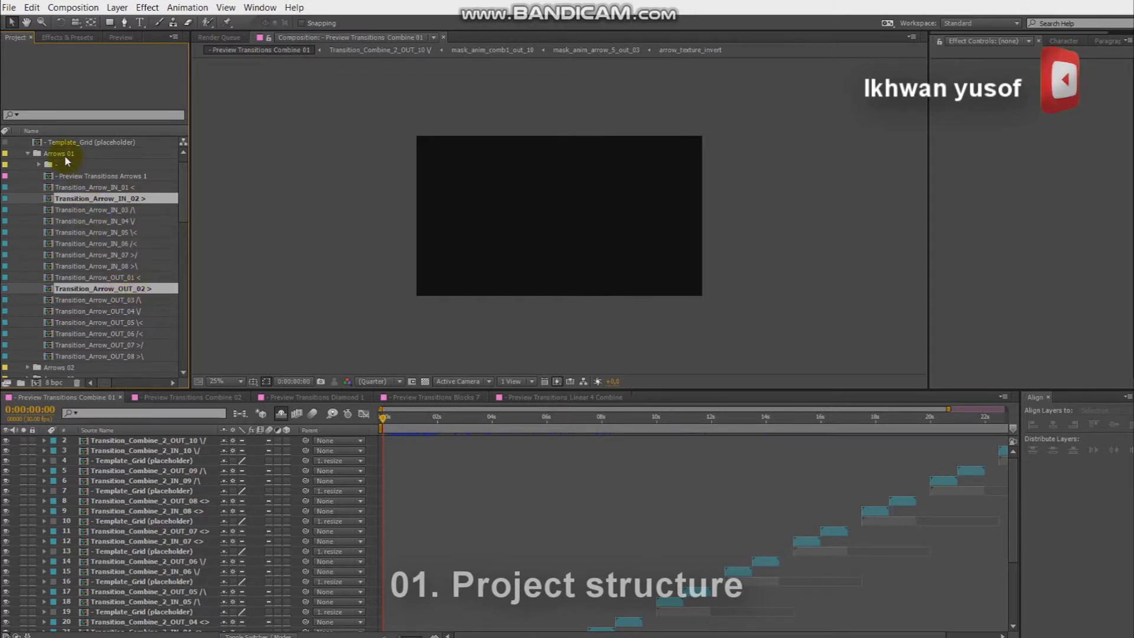
# Collapse the Arrows 01 folder and expand Arrows 02
pyautogui.click(37, 155)
pyautogui.click(28, 153)
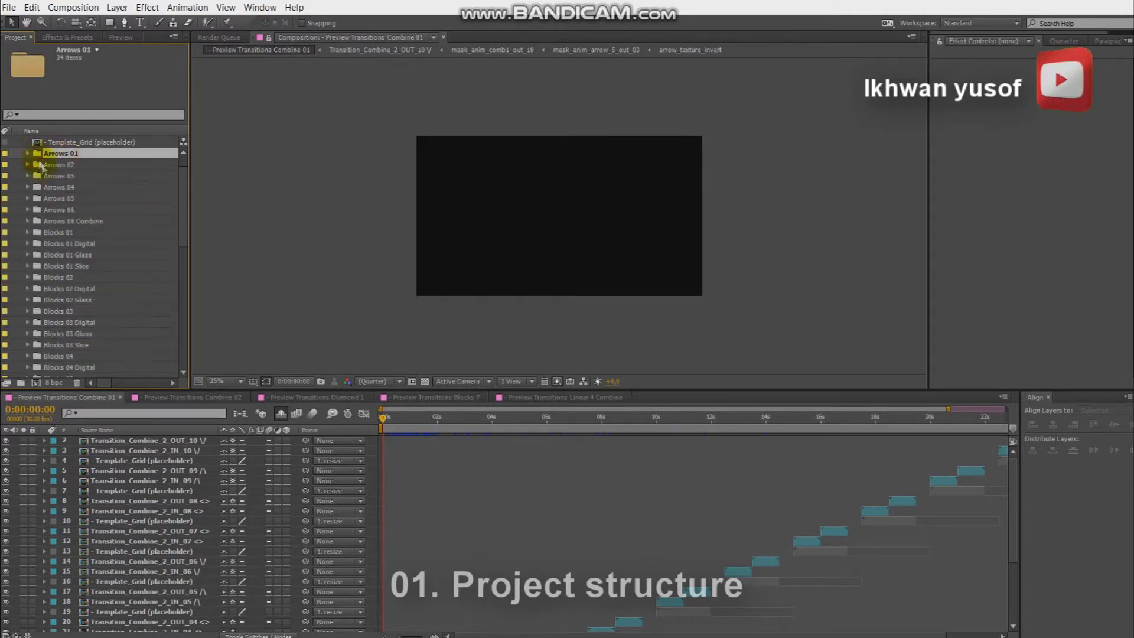
pyautogui.click(34, 166)
pyautogui.click(27, 165)
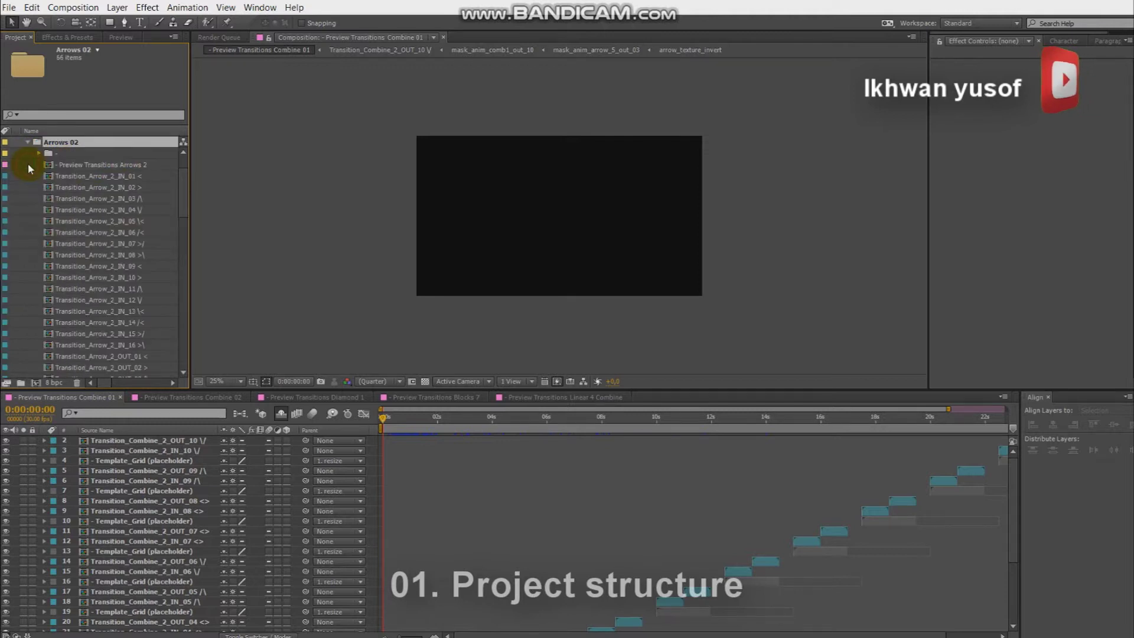
# Select the Arrows 02 transitions through OUT_16 and open Preview Transitions Arrows 2
pyautogui.click(81, 177)
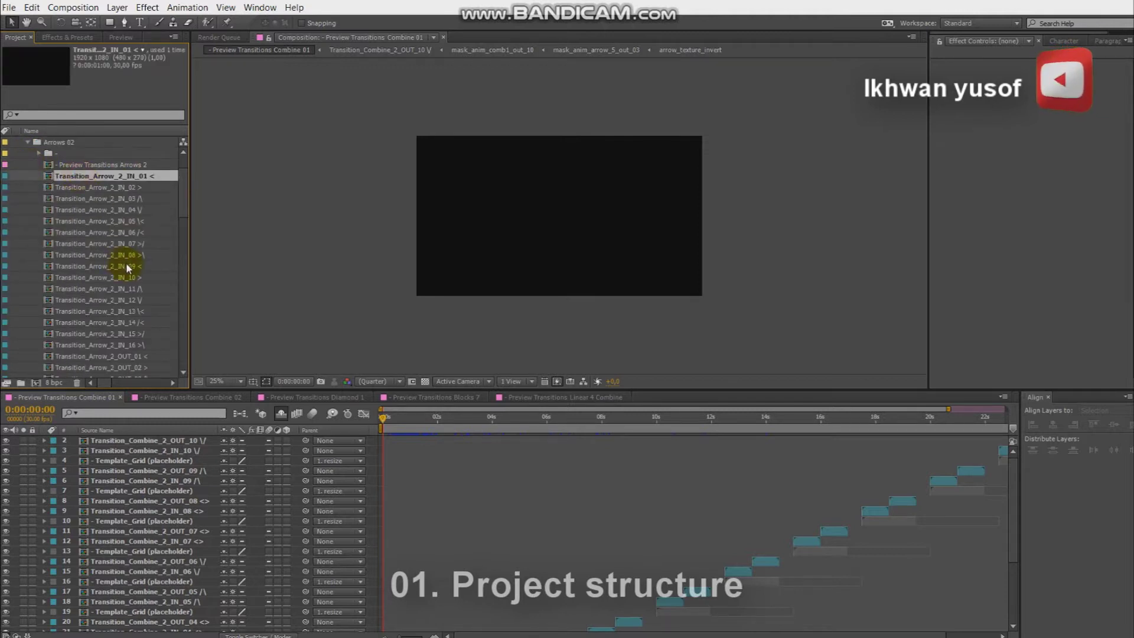
pyautogui.scroll(-4, 125, 283)
pyautogui.scroll(-2, 133, 328)
pyautogui.keyDown('shift'); pyautogui.click(137, 322); pyautogui.keyUp('shift')
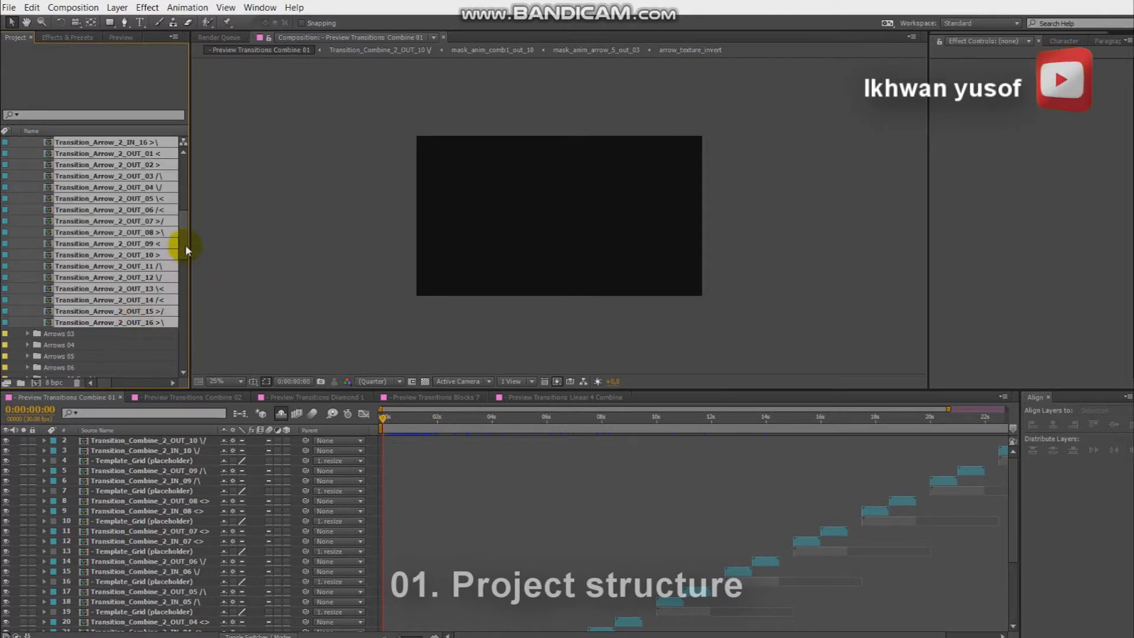
pyautogui.moveTo(181, 251); pyautogui.dragTo(189, 189)
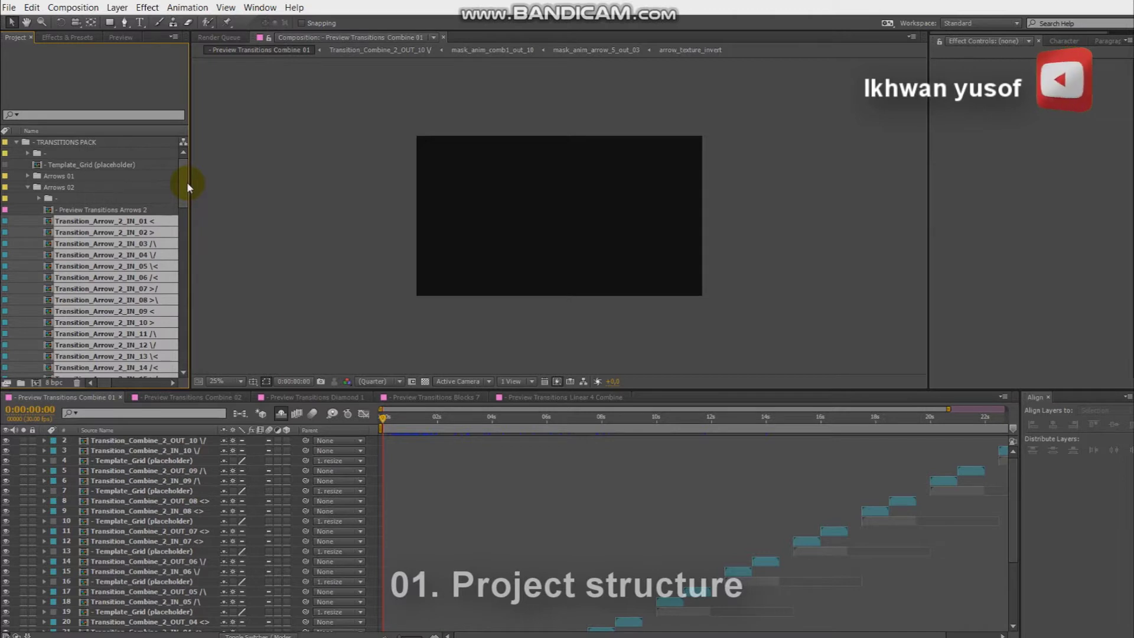
pyautogui.doubleClick(116, 210)
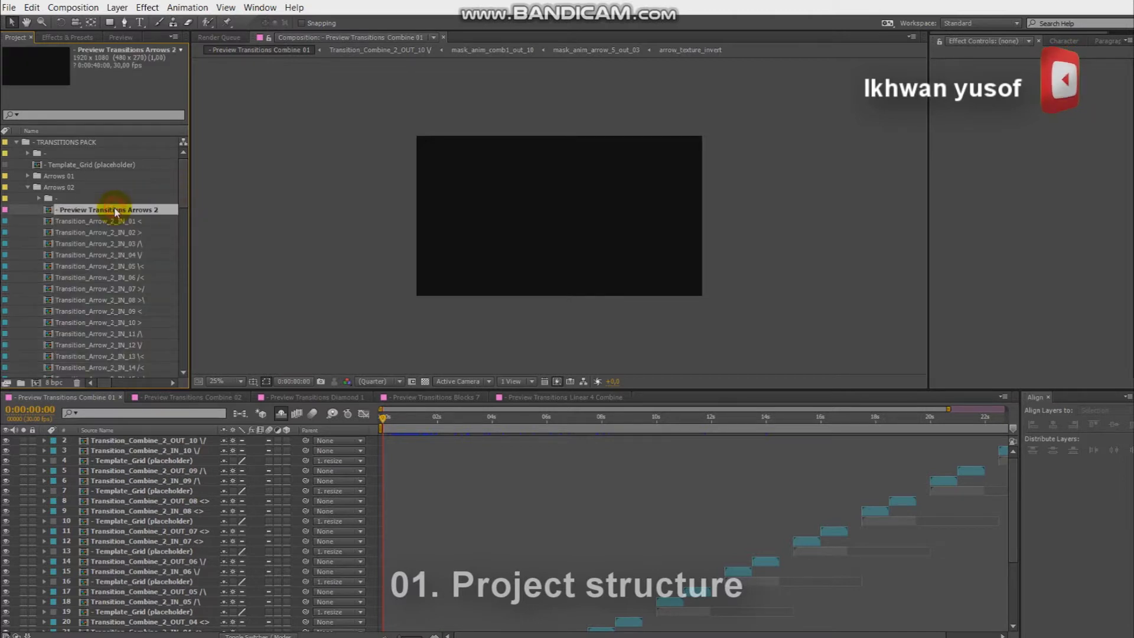
# Scrub the Arrows 2 preview from 0:00:00:00, then open the Template_Grid (placeholder) comp
pyautogui.click(394, 417)
pyautogui.moveTo(392, 415); pyautogui.dragTo(621, 451)
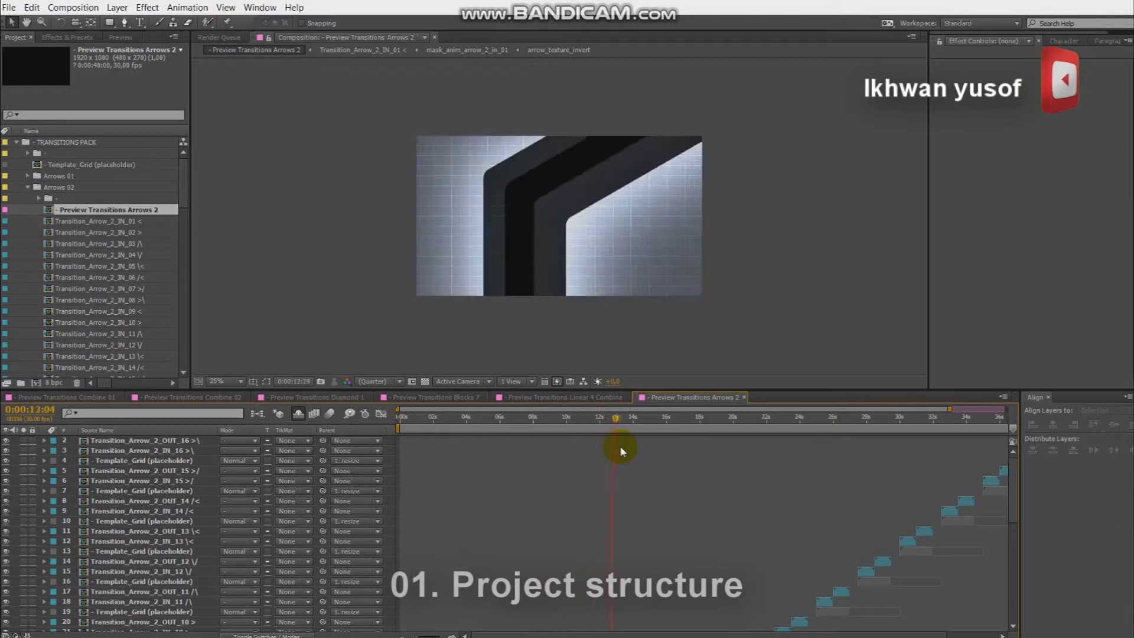
pyautogui.moveTo(621, 451); pyautogui.dragTo(364, 429)
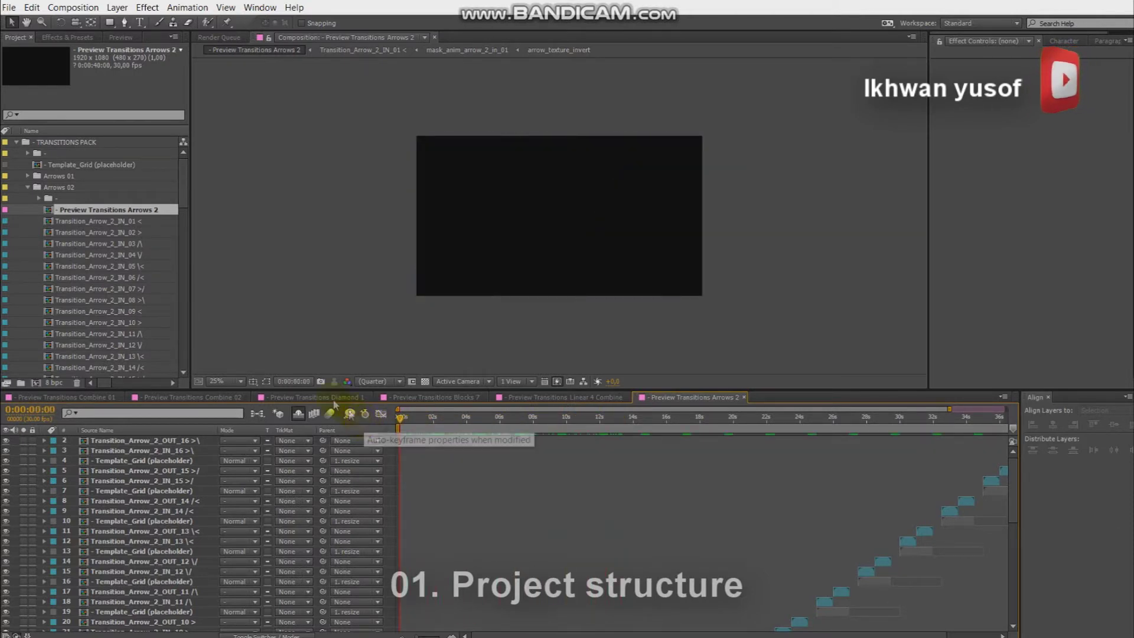
pyautogui.click(88, 166)
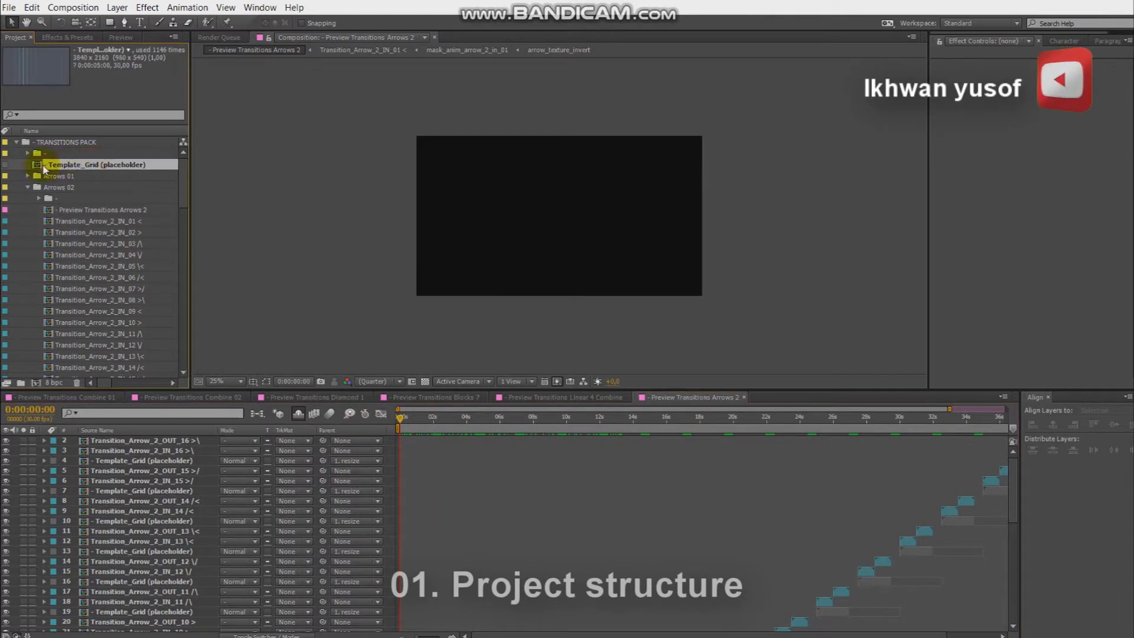
pyautogui.doubleClick(92, 166)
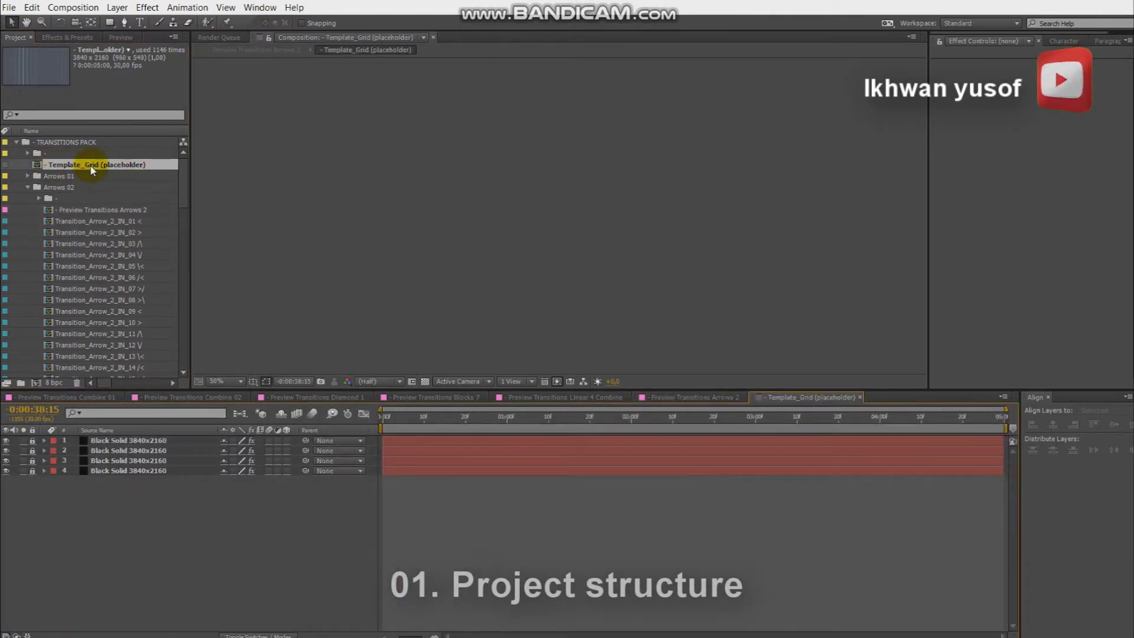
# Import buildings-1869425.jpg and add it as the top layer of Template_Grid (placeholder)
pyautogui.click(17, 142)
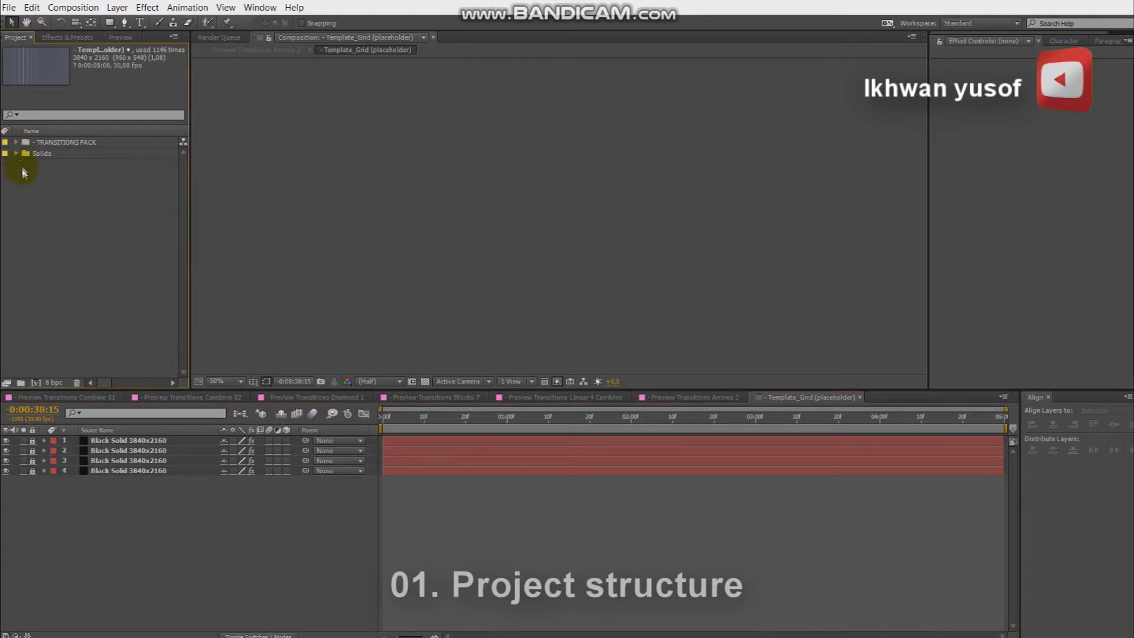
pyautogui.click(329, 623)
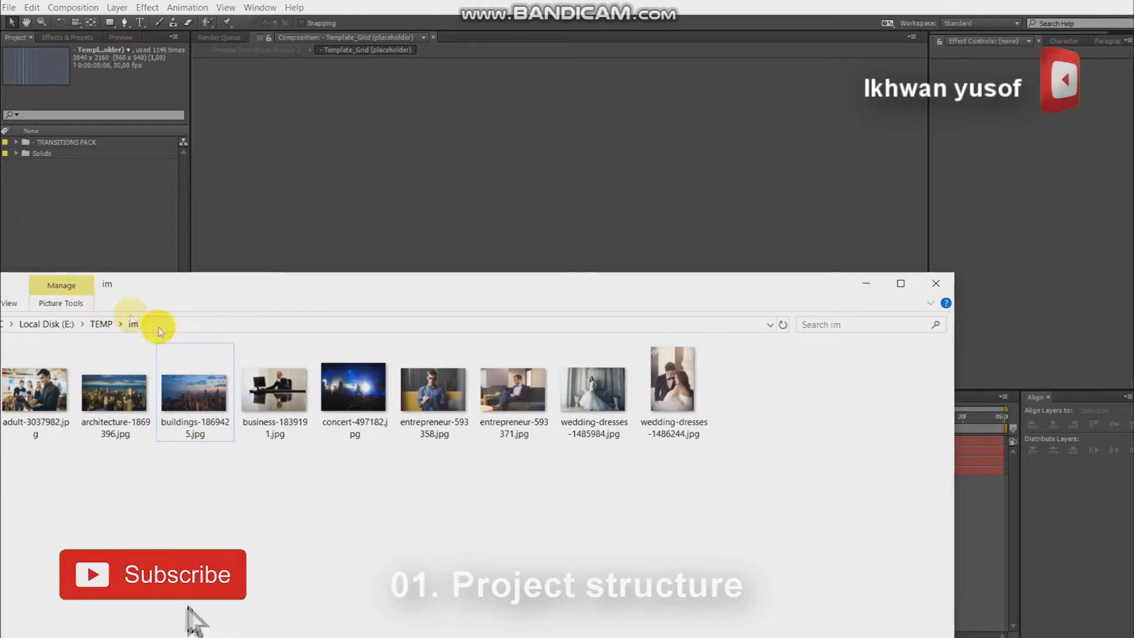
pyautogui.moveTo(187, 391); pyautogui.dragTo(85, 225)
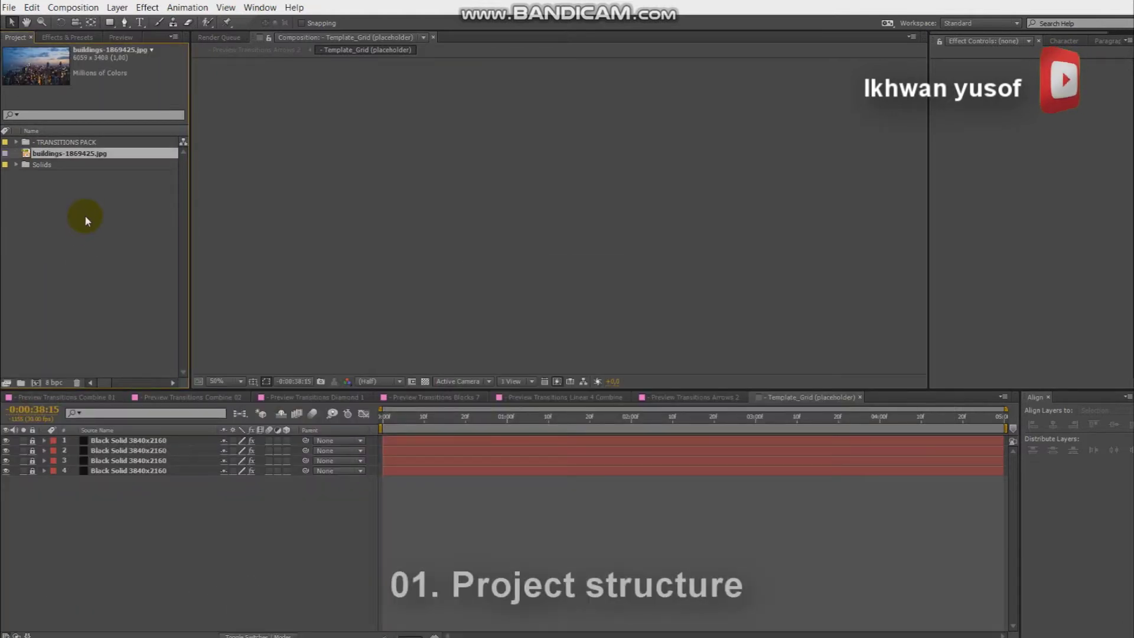
pyautogui.moveTo(75, 160); pyautogui.dragTo(133, 443)
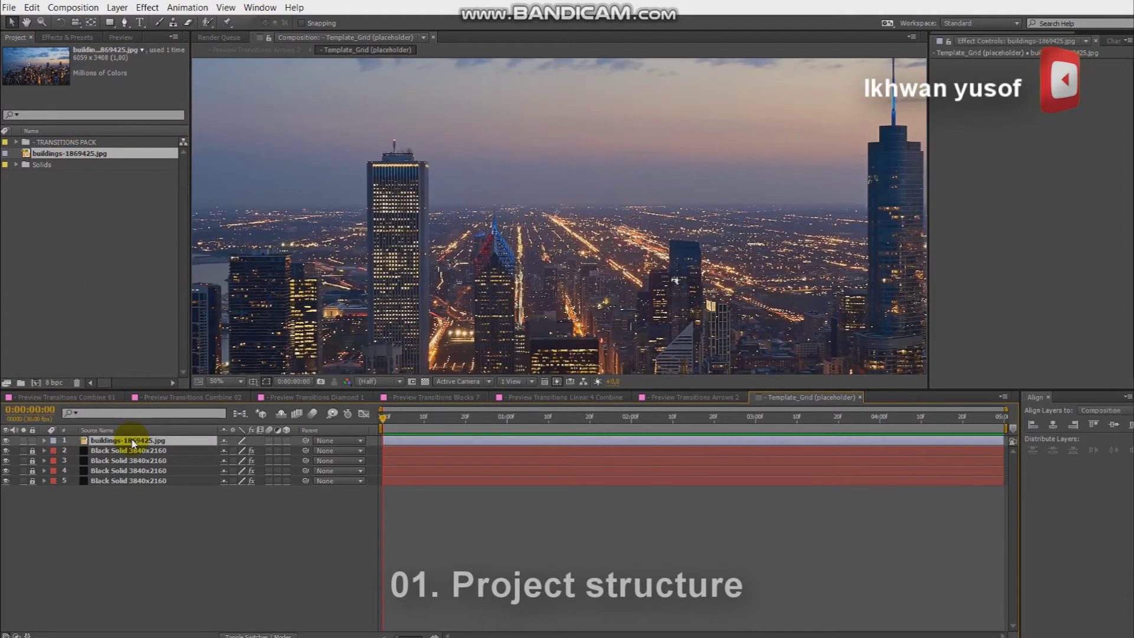
# Scale the buildings photo down to fit the frame and close Template_Grid
pyautogui.scroll(-2, 489, 325)
pyautogui.scroll(-2, 489, 324)
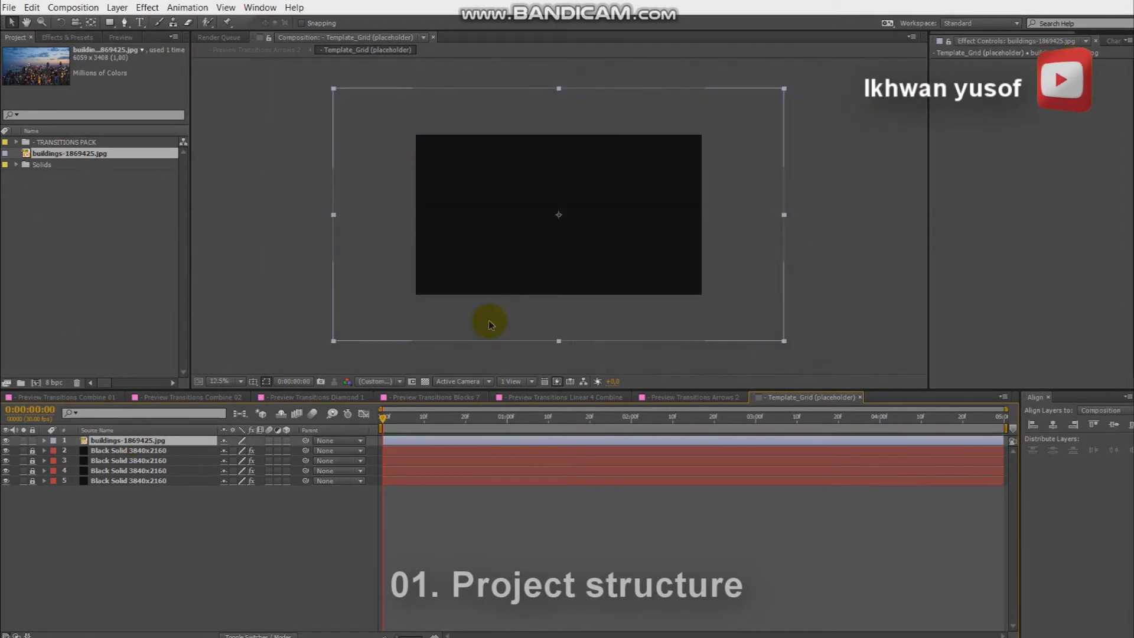
pyautogui.press('s')
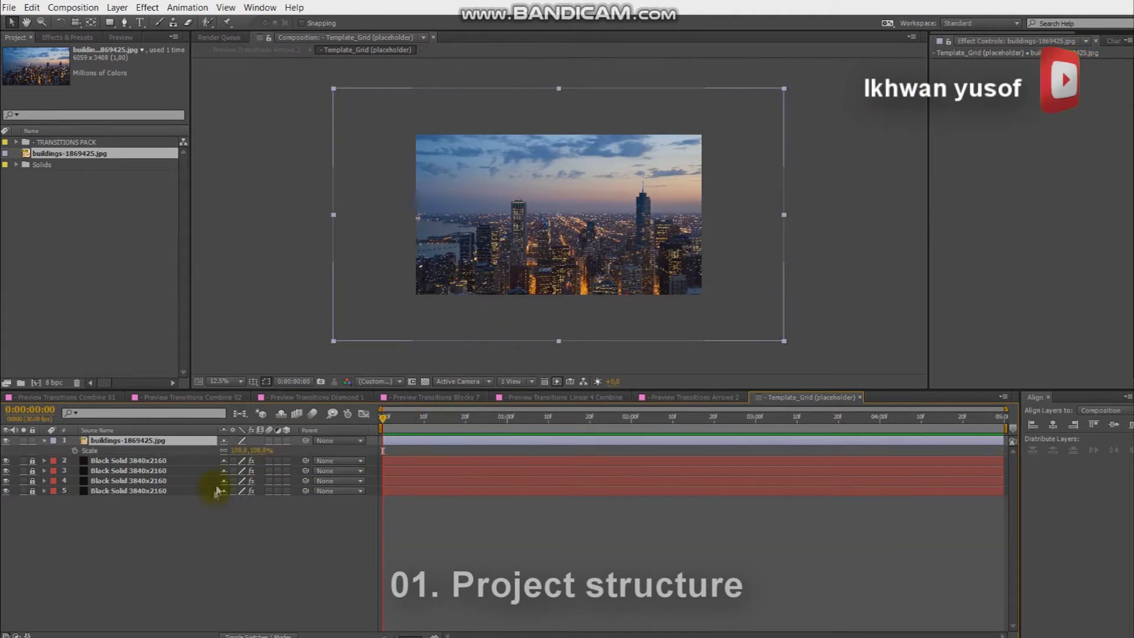
pyautogui.moveTo(262, 454); pyautogui.dragTo(244, 451)
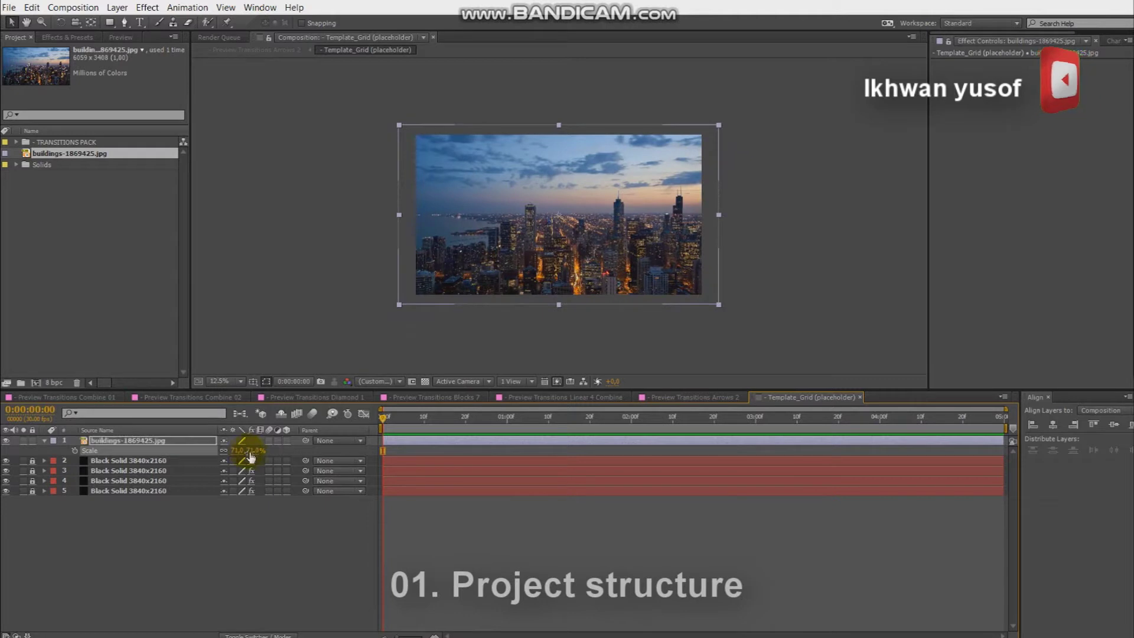
pyautogui.click(859, 397)
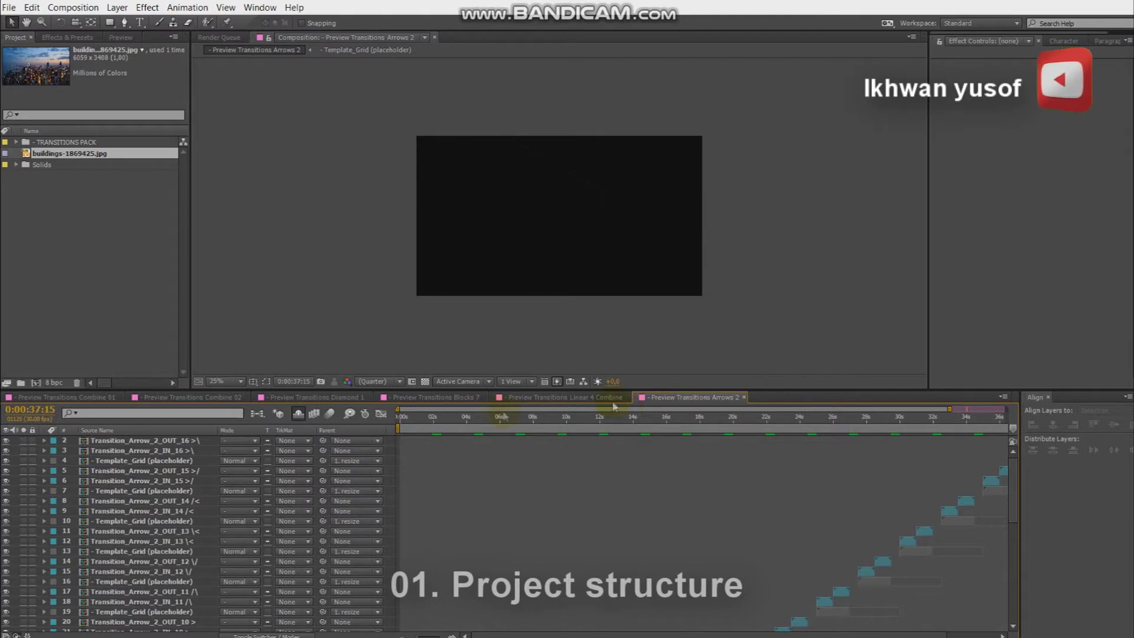
# Scrub through the Arrows 2, Linear 4 Combine and Blocks 7 transition preview timelines
pyautogui.moveTo(403, 424); pyautogui.dragTo(595, 442)
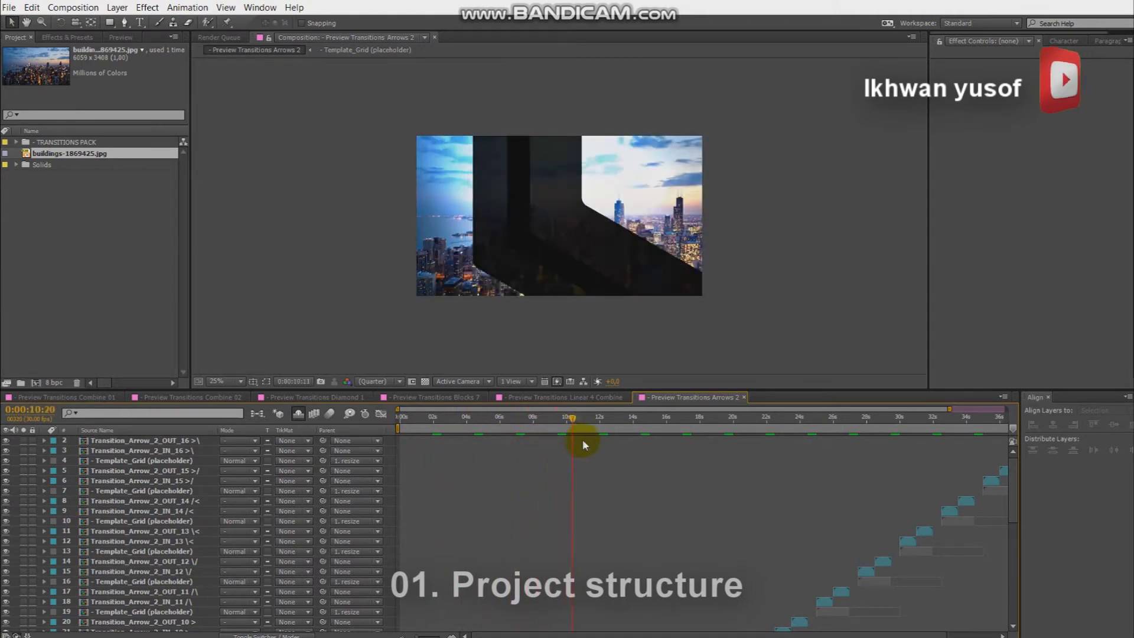
pyautogui.click(567, 398)
pyautogui.moveTo(429, 419); pyautogui.dragTo(566, 443)
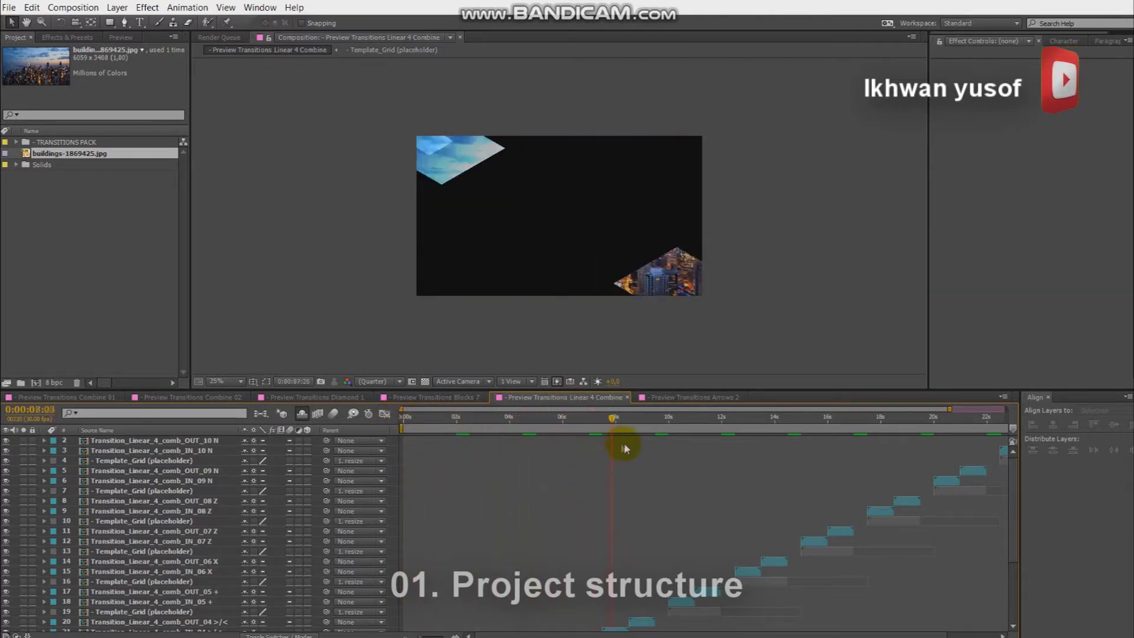
pyautogui.moveTo(566, 443); pyautogui.dragTo(665, 442)
pyautogui.click(429, 400)
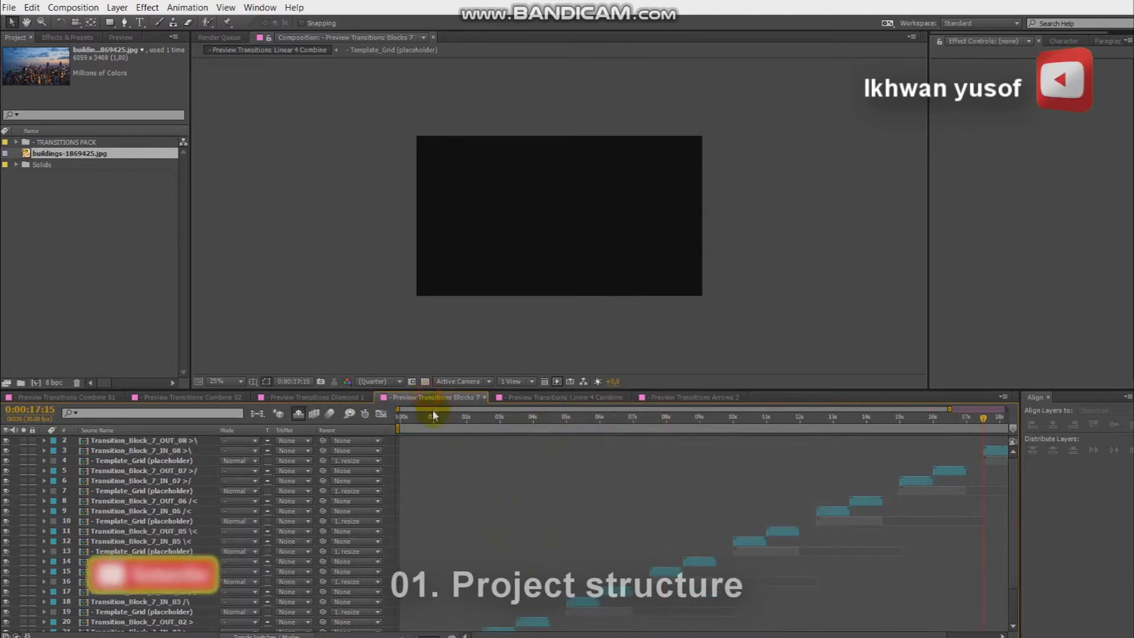
pyautogui.moveTo(412, 417); pyautogui.dragTo(431, 424)
pyautogui.moveTo(449, 426)
pyautogui.mouseDown()
pyautogui.moveTo(614, 444)
pyautogui.moveTo(568, 436)
pyautogui.mouseUp()
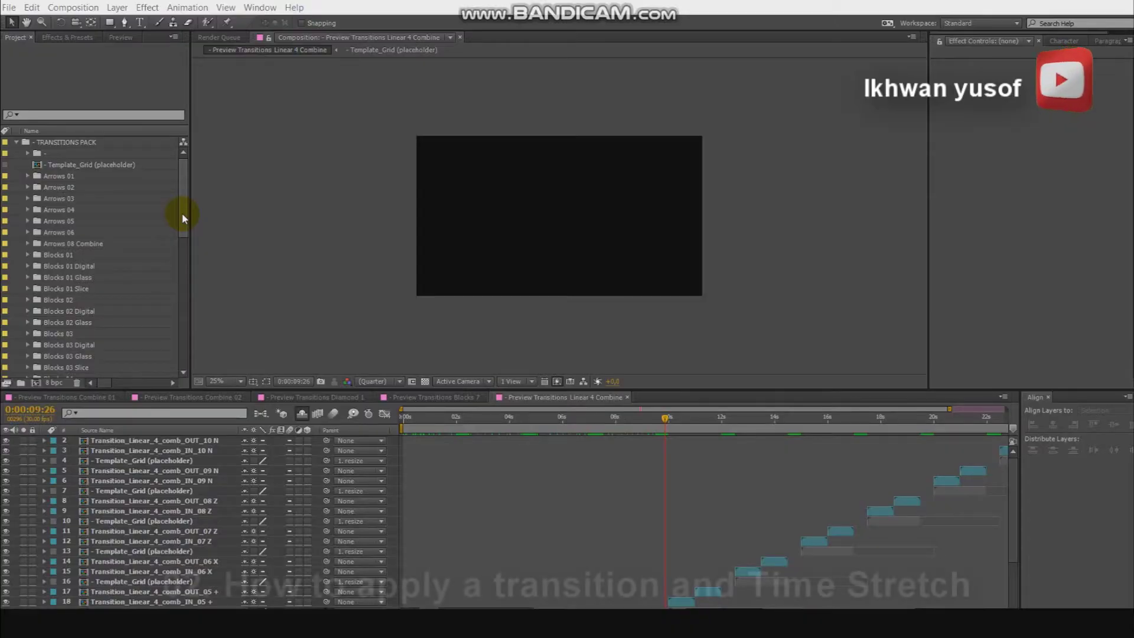
# Create a new composition, Comp 1, at 1920x1080, 30 fps, 0:00:03:00
pyautogui.click(16, 143)
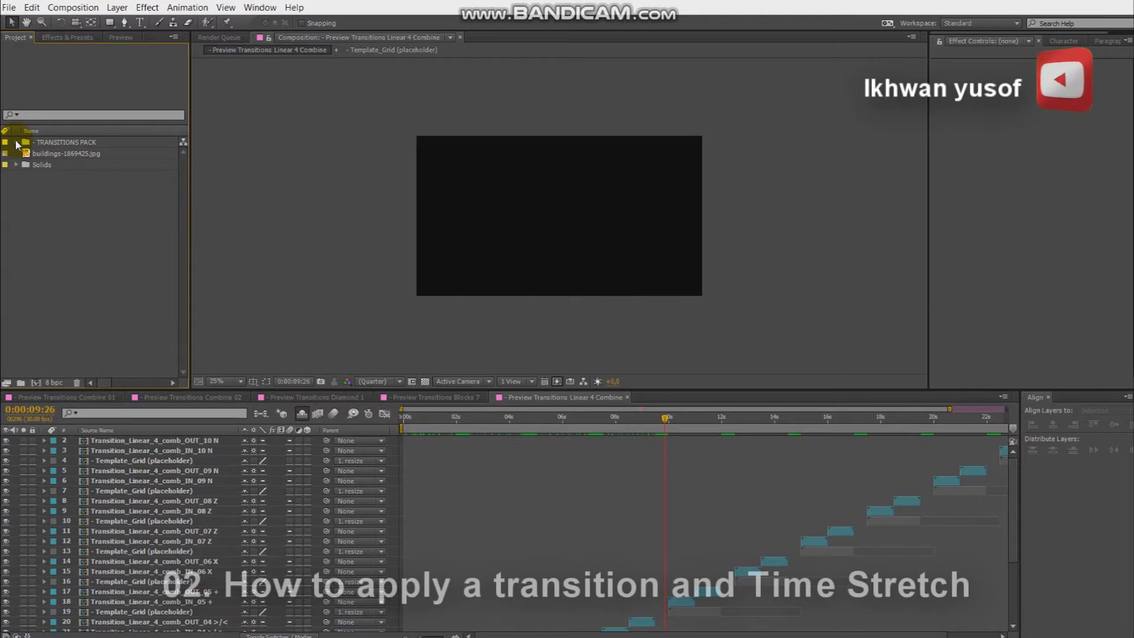
pyautogui.click(74, 7)
pyautogui.click(90, 24)
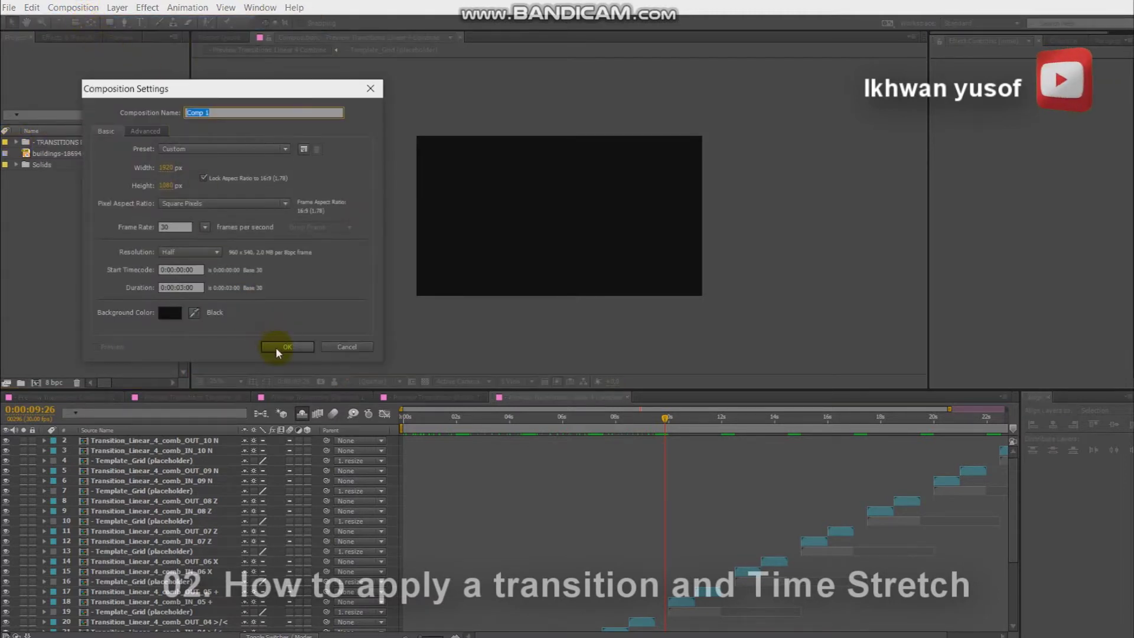
pyautogui.click(278, 348)
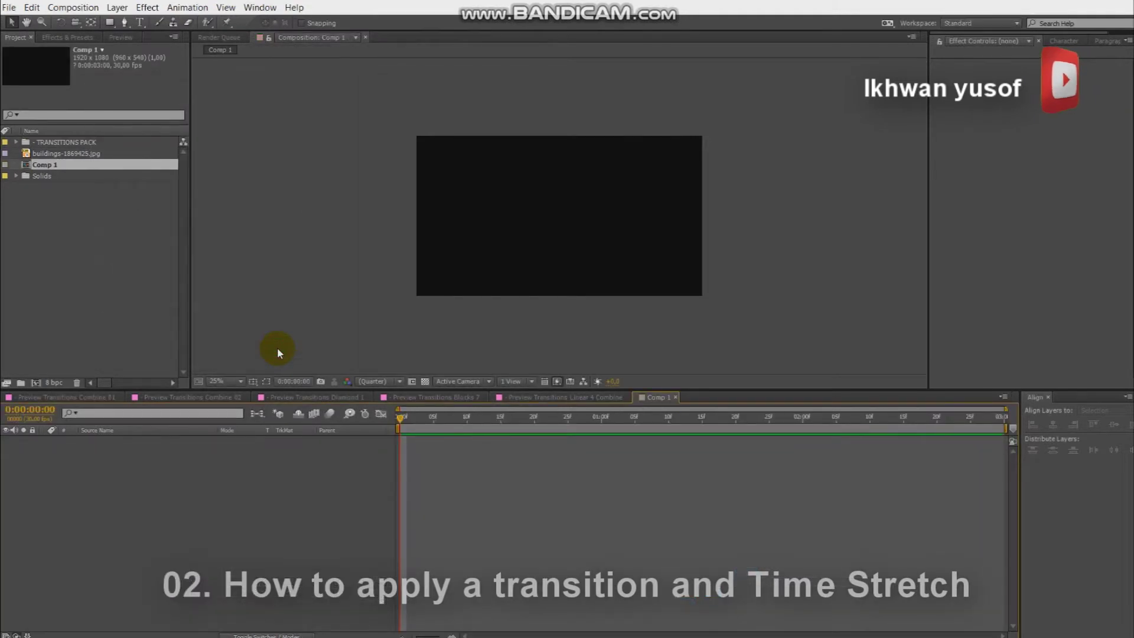
# Add buildings-1869425.jpg to the Comp 1 timeline and set its Scale to 35%
pyautogui.moveTo(83, 153); pyautogui.dragTo(180, 477)
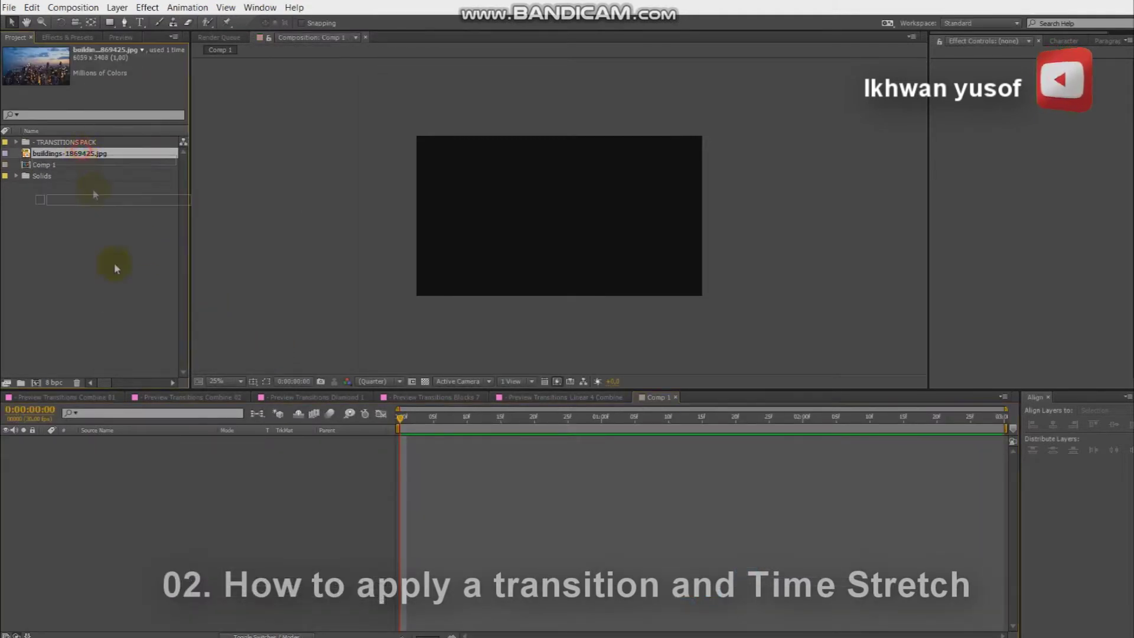
pyautogui.click(266, 381)
pyautogui.click(246, 483)
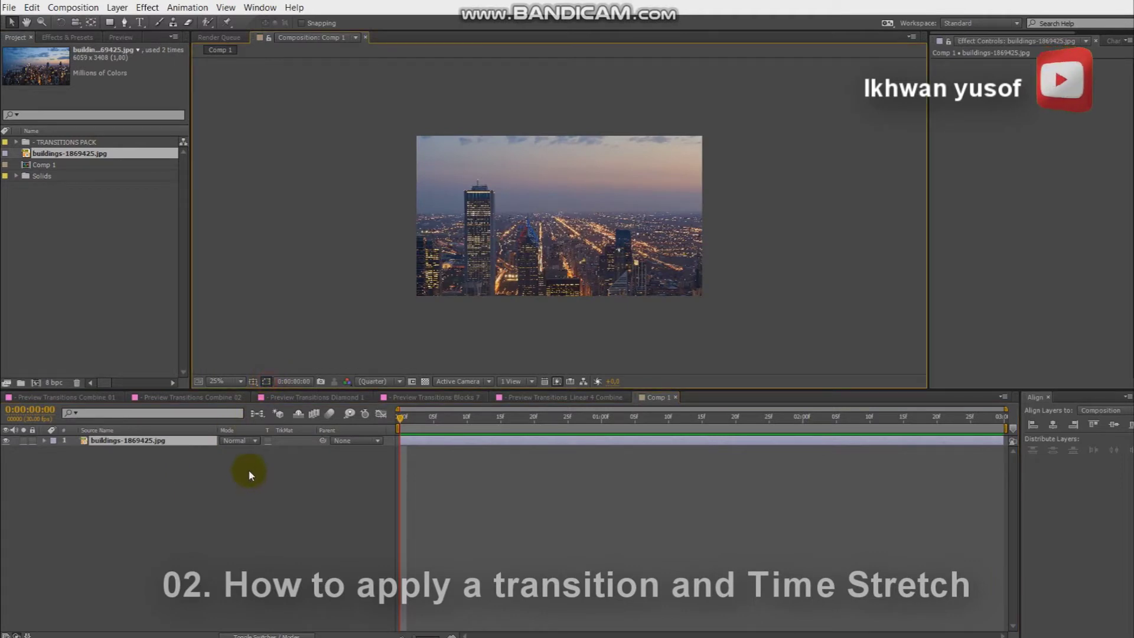
pyautogui.press('s')
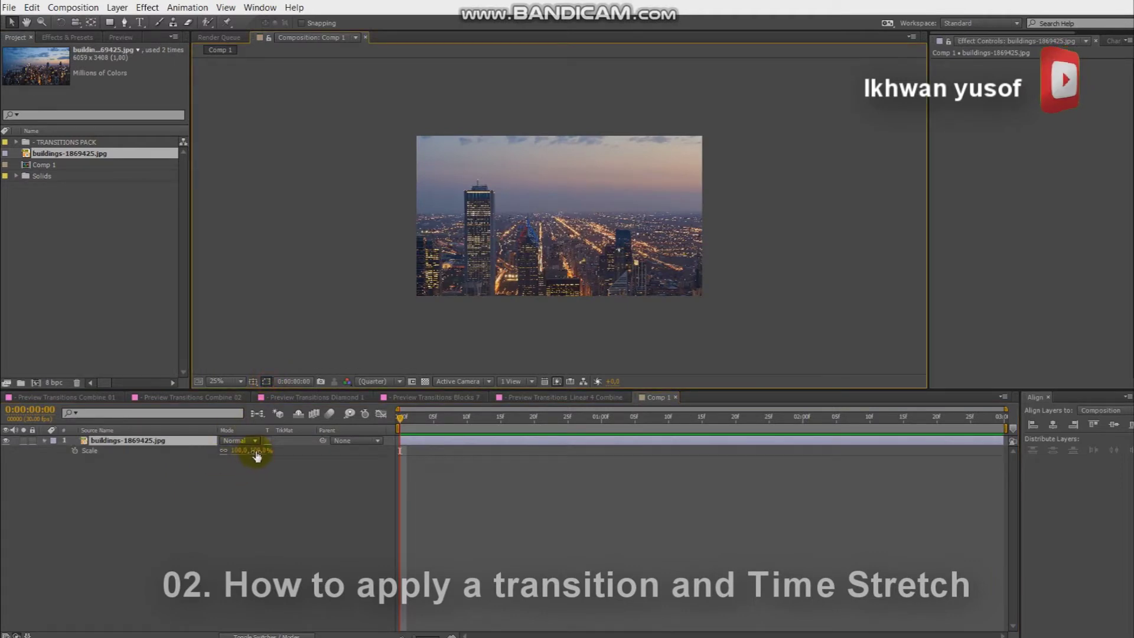
pyautogui.moveTo(257, 456); pyautogui.dragTo(219, 453)
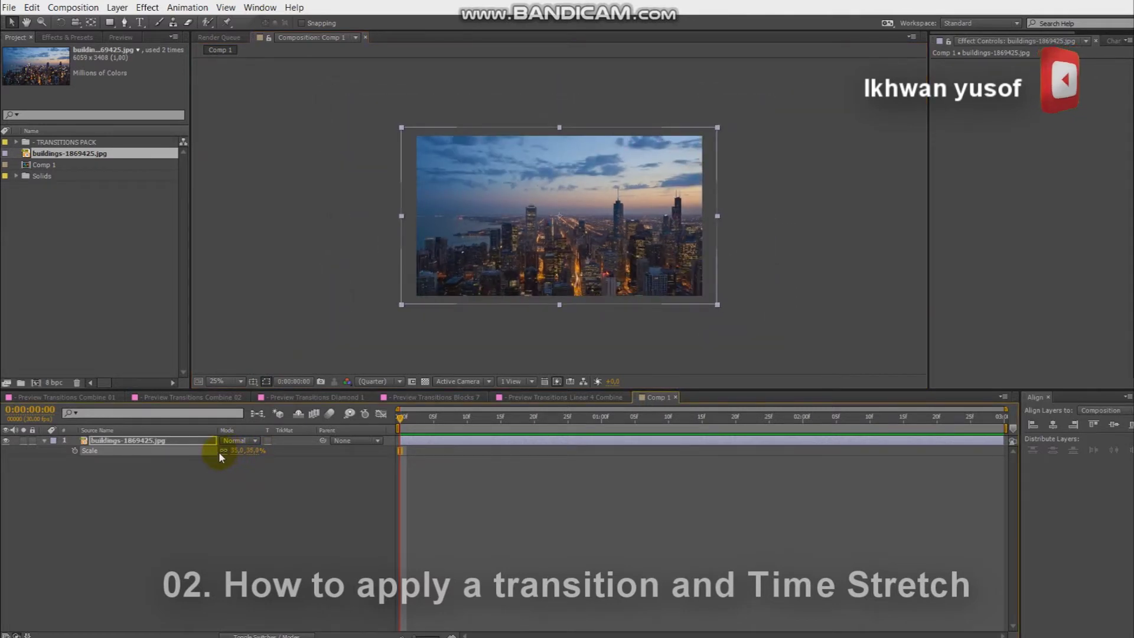
pyautogui.click(45, 440)
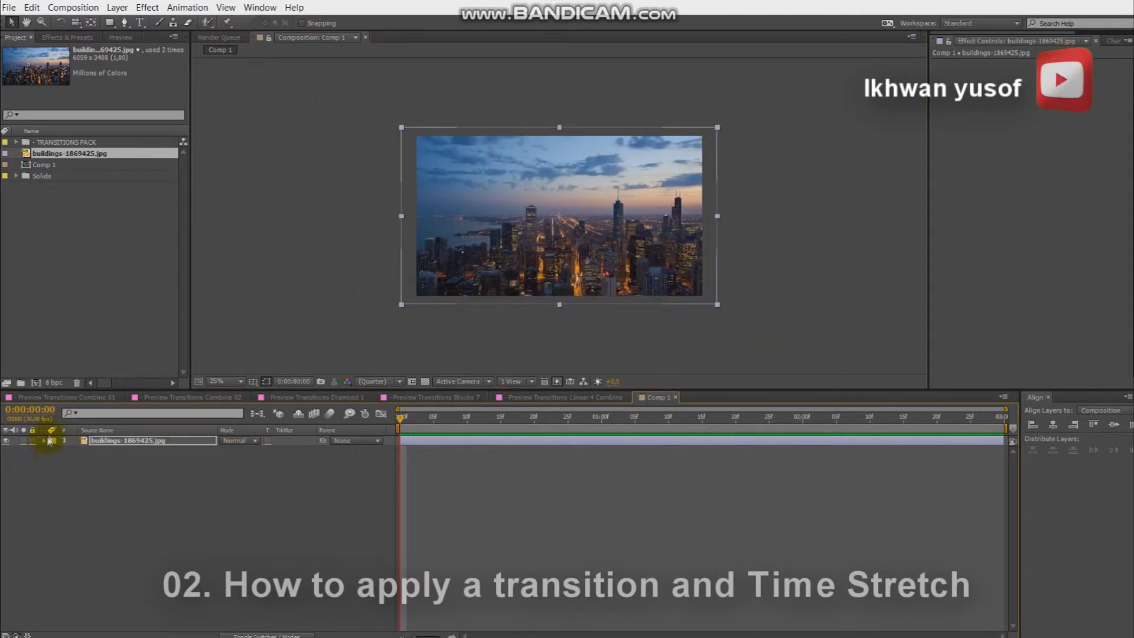
pyautogui.click(16, 142)
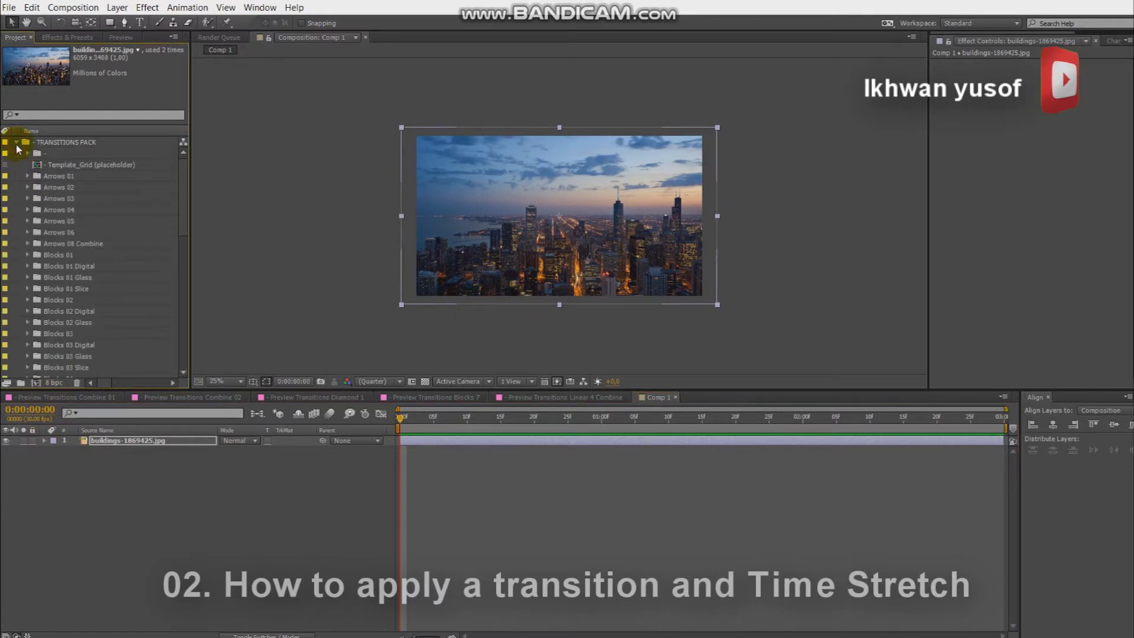
# From Combine 01, drag Transition_Combine_2_IN_01 and OUT_01 into Comp 1 above the photo
pyautogui.moveTo(183, 202); pyautogui.dragTo(182, 232)
pyautogui.scroll(-3, 175, 259)
pyautogui.scroll(-2, 176, 260)
pyautogui.scroll(-1, 172, 275)
pyautogui.scroll(-3, 174, 309)
pyautogui.scroll(-1, 171, 311)
pyautogui.click(27, 244)
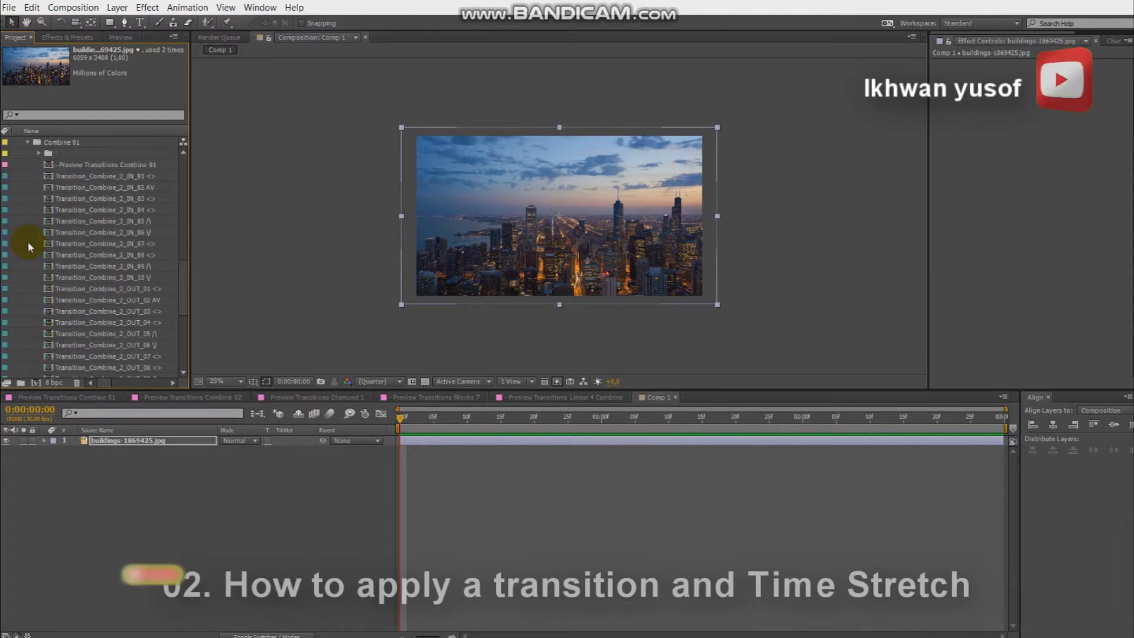
pyautogui.click(117, 177)
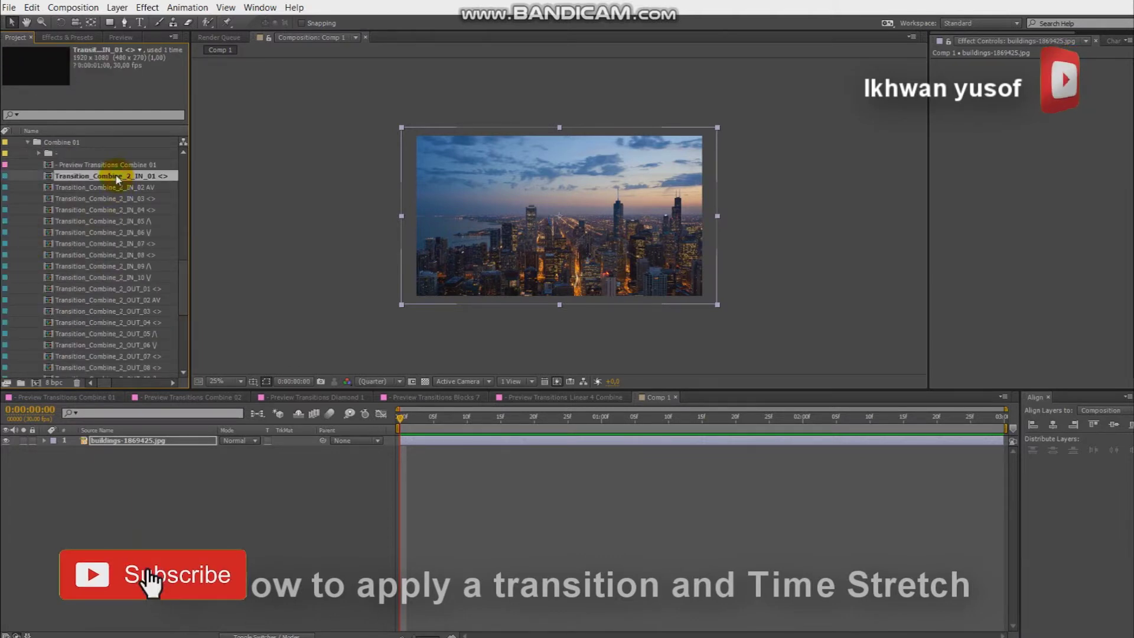
pyautogui.keyDown('ctrl'); pyautogui.click(131, 290); pyautogui.keyUp('ctrl')
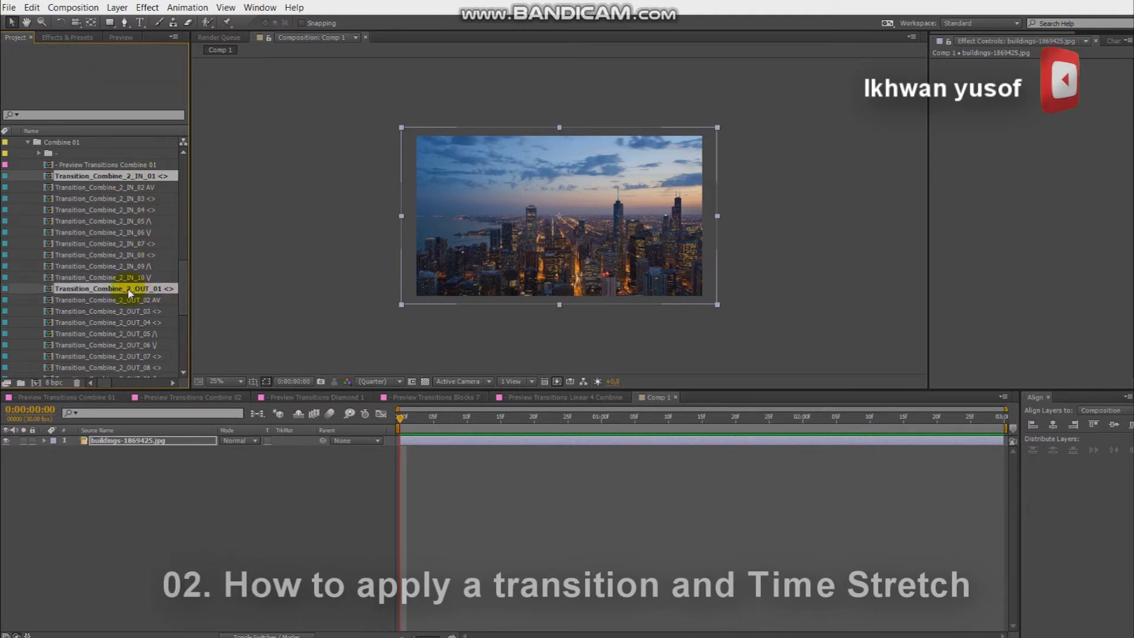
pyautogui.moveTo(128, 292); pyautogui.dragTo(149, 440)
pyautogui.click(154, 471)
pyautogui.click(166, 452)
# Move OUT_01 above IN_01 and start it around two seconds, checking frame 15
pyautogui.moveTo(163, 452); pyautogui.dragTo(160, 441)
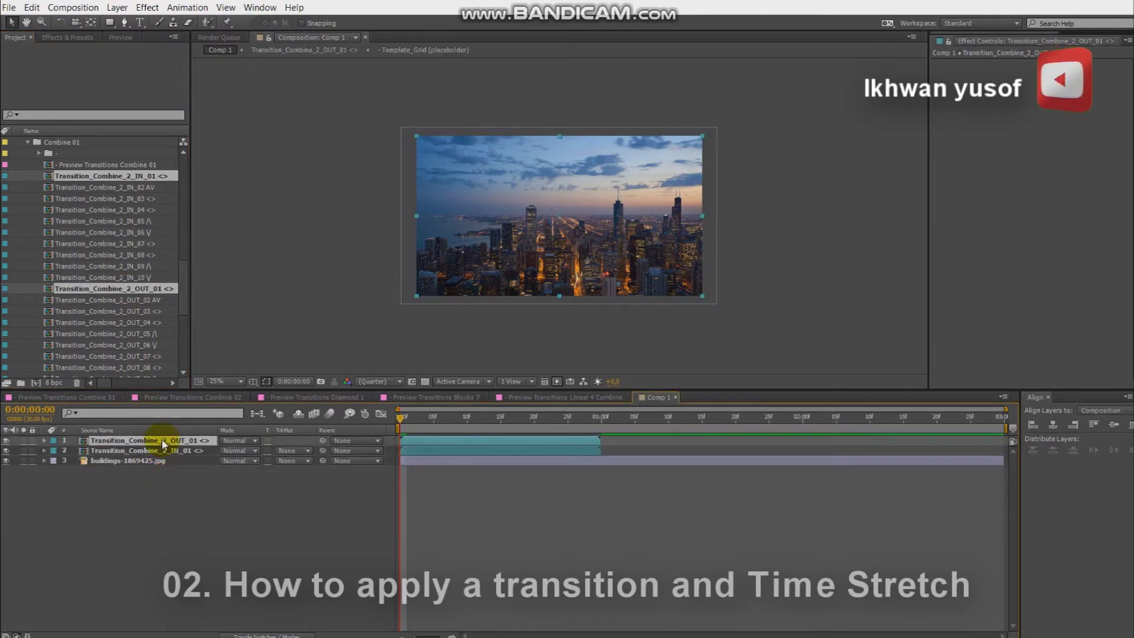
pyautogui.moveTo(435, 442); pyautogui.dragTo(813, 475)
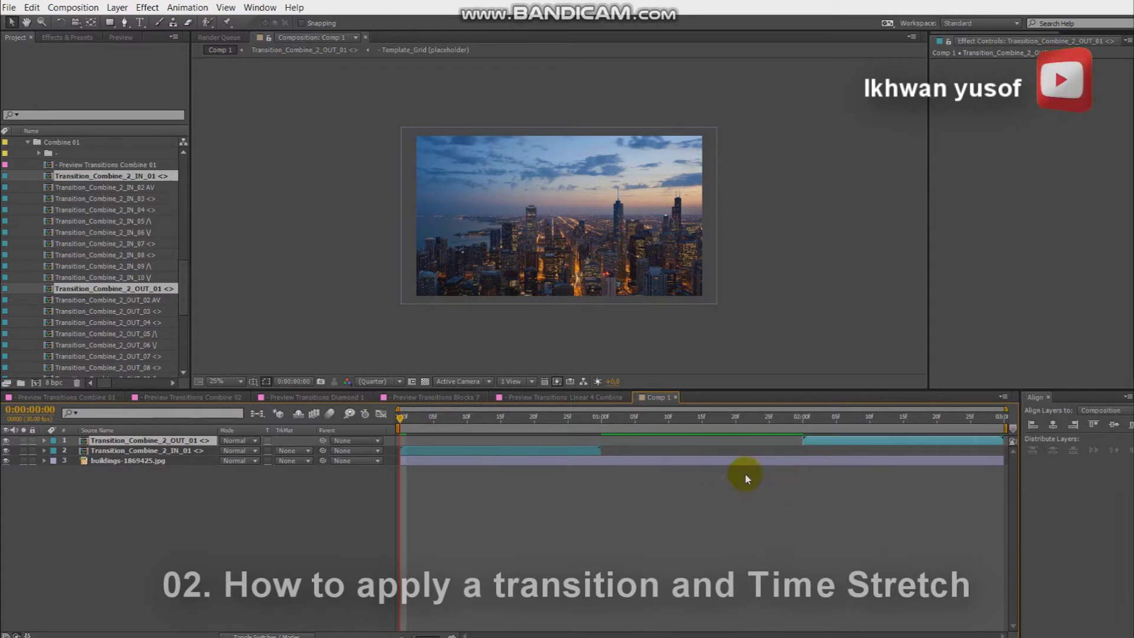
pyautogui.moveTo(498, 424); pyautogui.dragTo(508, 426)
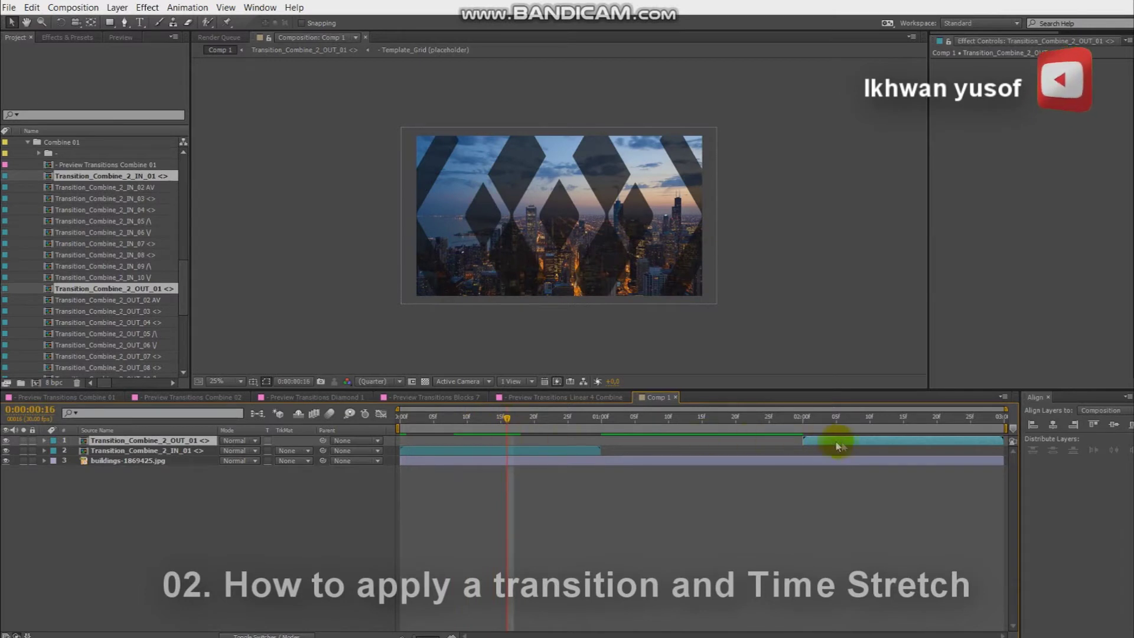
pyautogui.moveTo(867, 425); pyautogui.dragTo(501, 424)
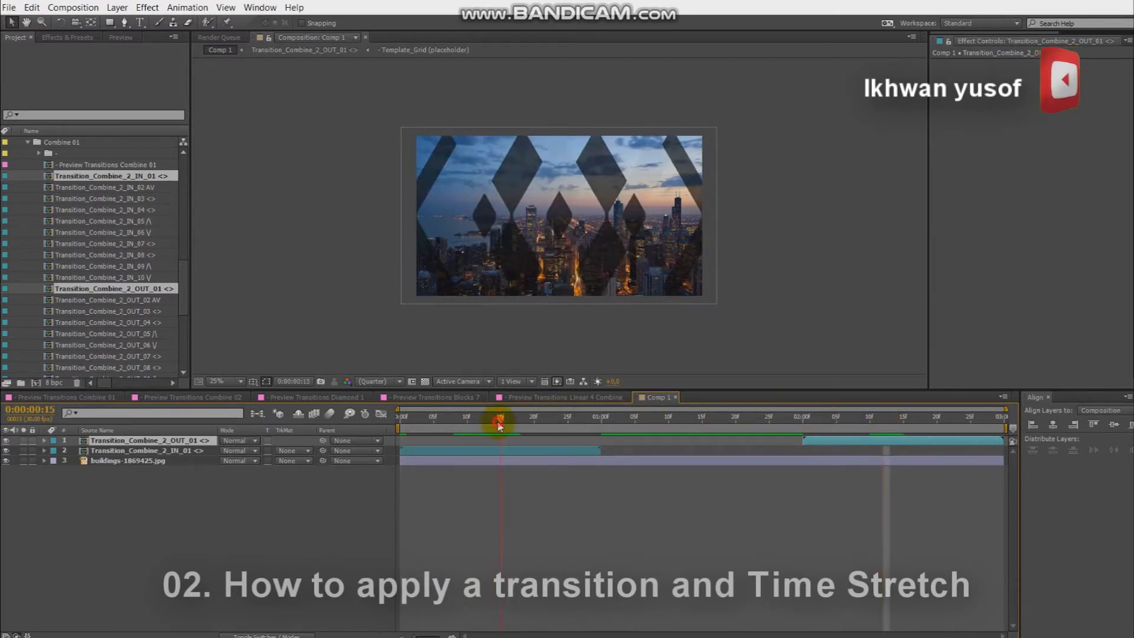
# Turn on Collapse Transformations for both transition layers
pyautogui.click(253, 634)
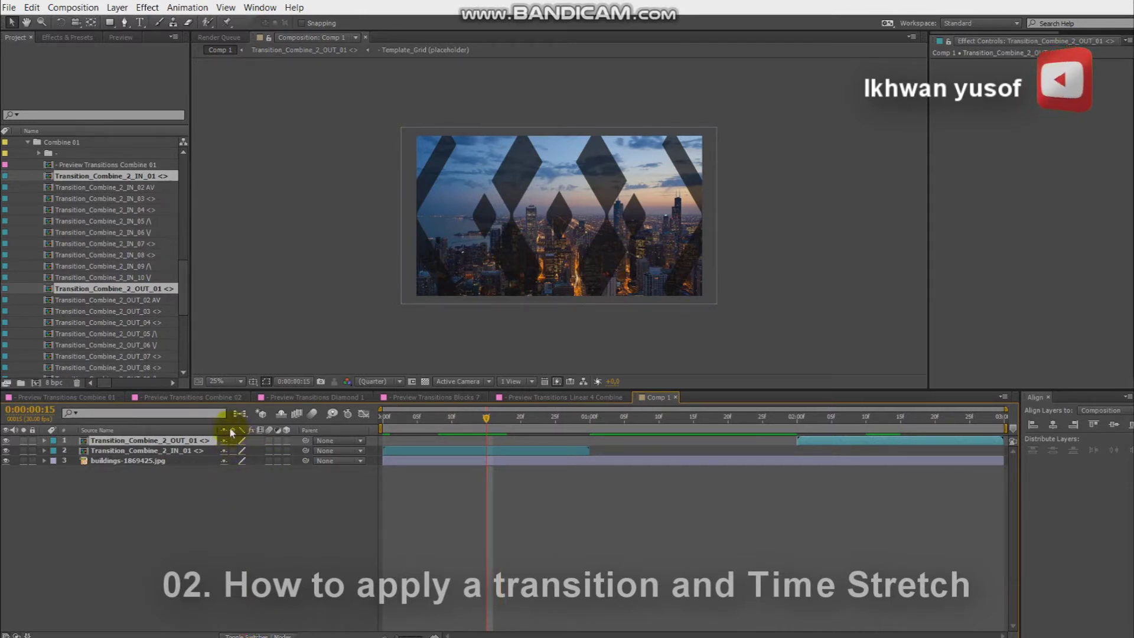
pyautogui.keyDown('shift'); pyautogui.click(198, 452); pyautogui.keyUp('shift')
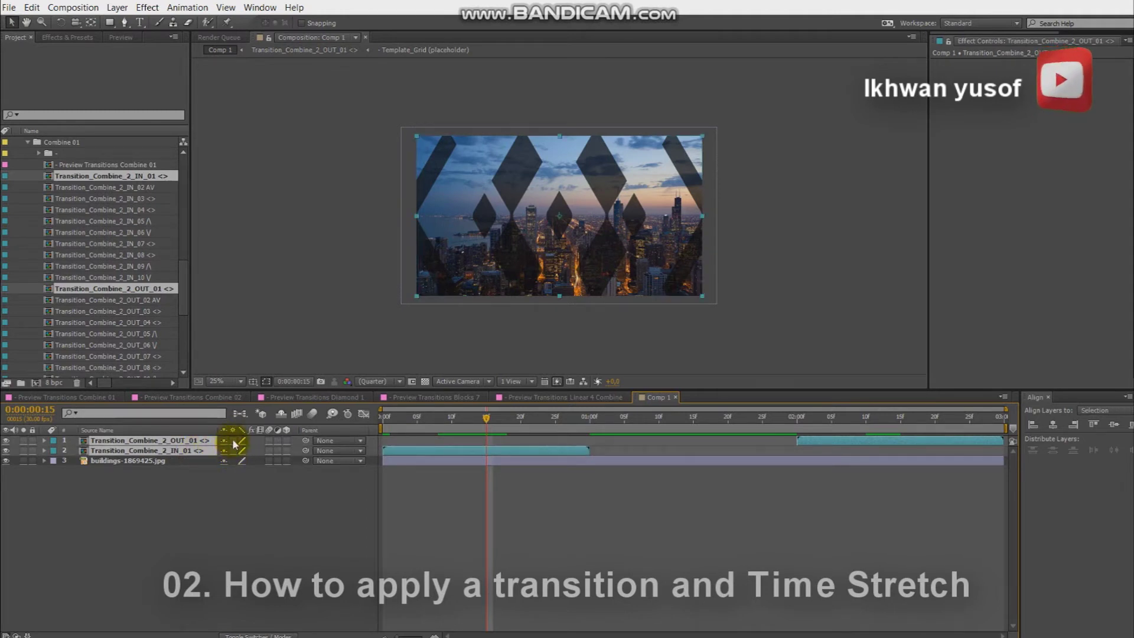
pyautogui.click(233, 451)
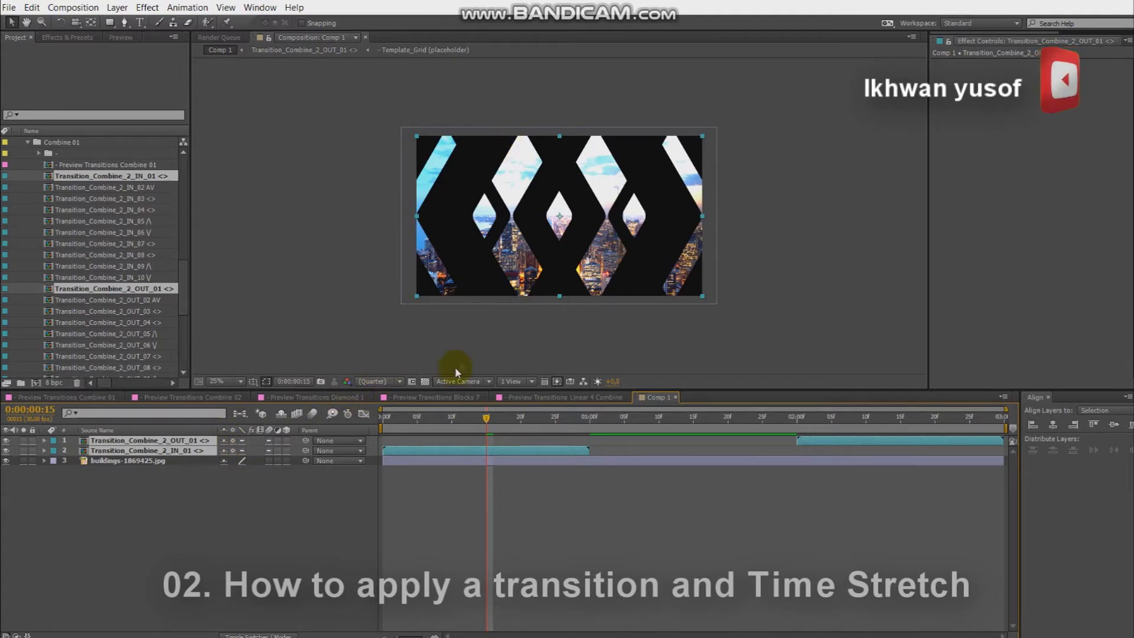
pyautogui.click(425, 382)
pyautogui.click(425, 382)
pyautogui.click(425, 382)
pyautogui.click(425, 382)
pyautogui.click(233, 440)
pyautogui.click(232, 451)
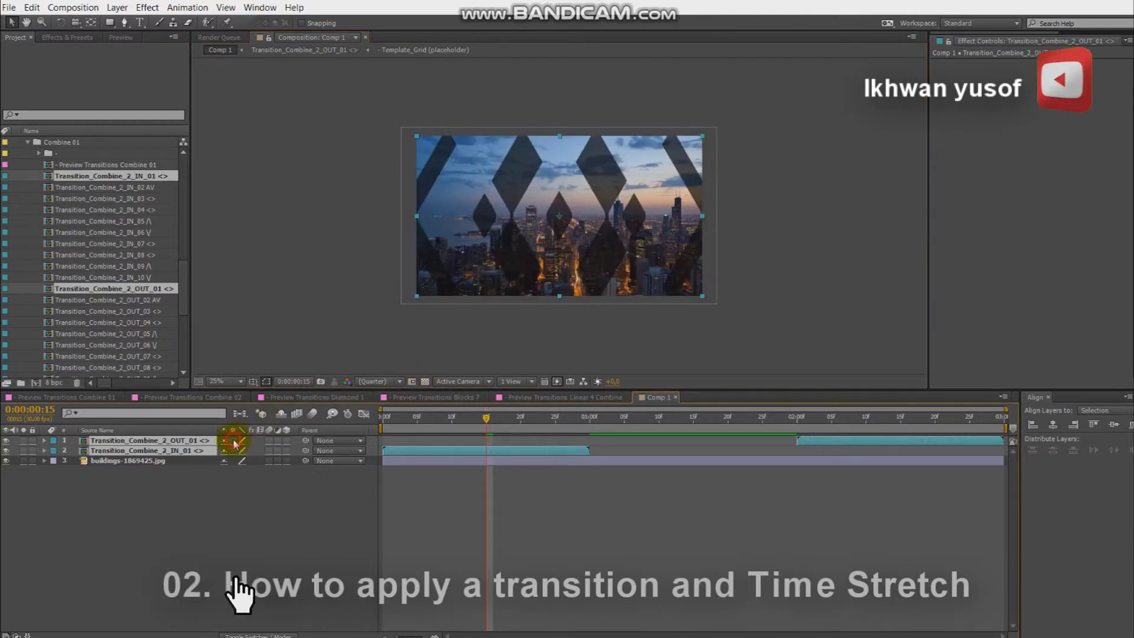
pyautogui.click(424, 382)
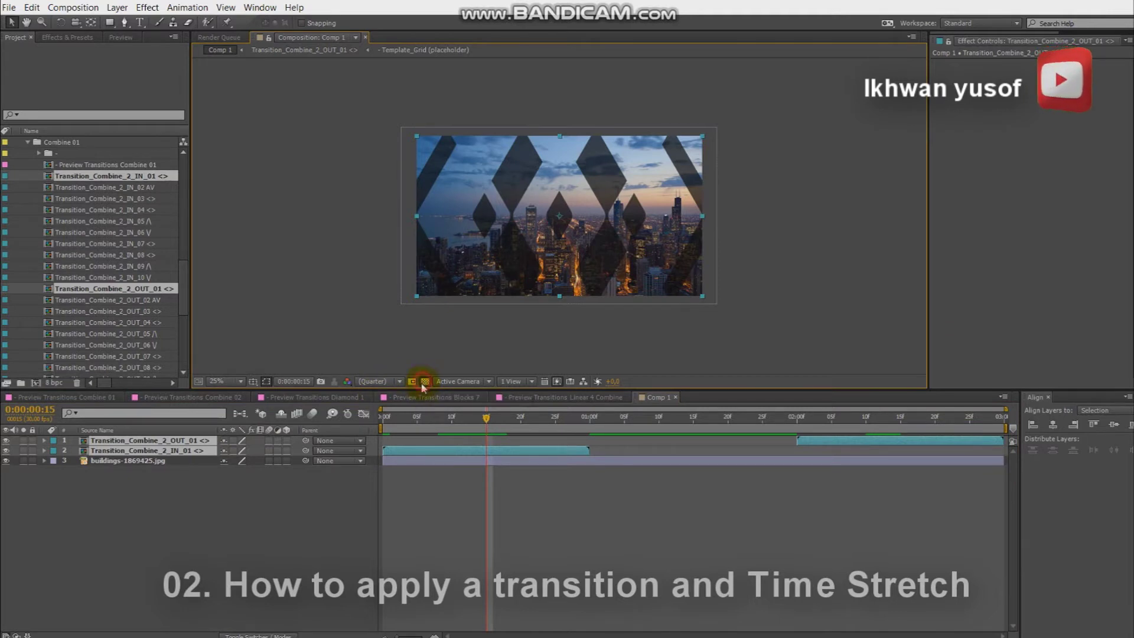
pyautogui.moveTo(233, 441); pyautogui.dragTo(234, 451)
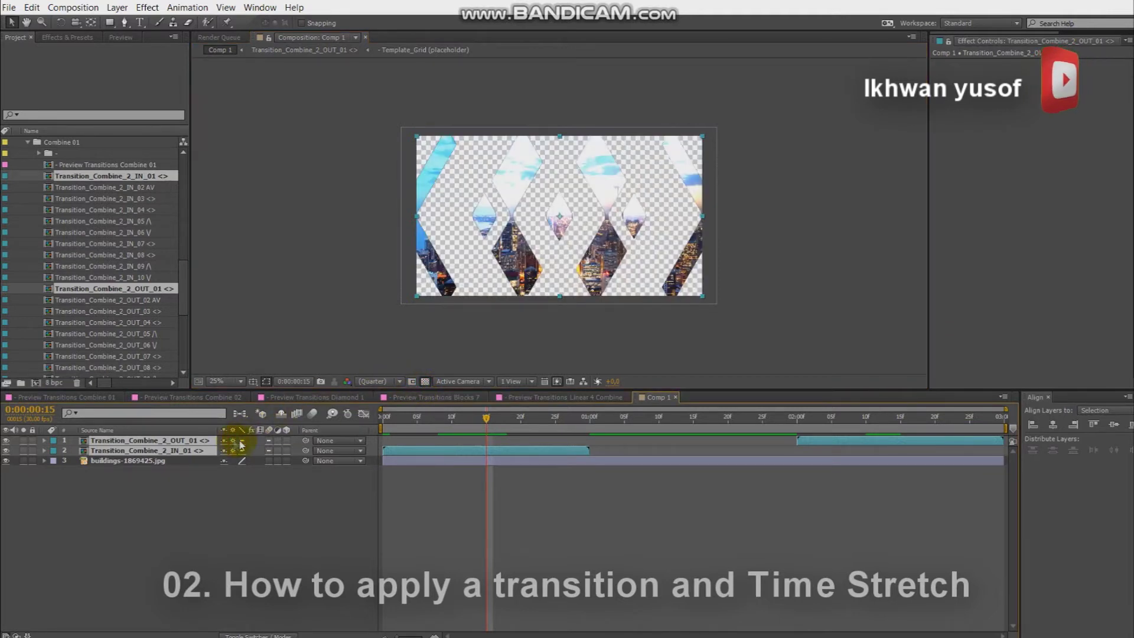
pyautogui.click(425, 382)
pyautogui.click(425, 381)
pyautogui.click(424, 382)
pyautogui.moveTo(486, 418); pyautogui.dragTo(382, 418)
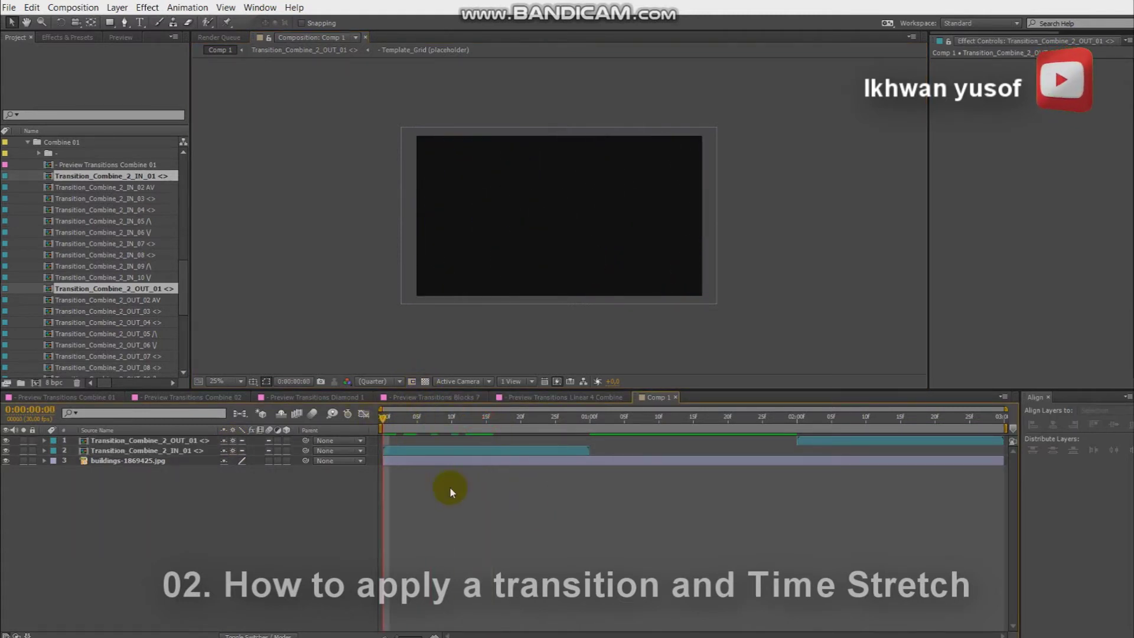
pyautogui.press('space')
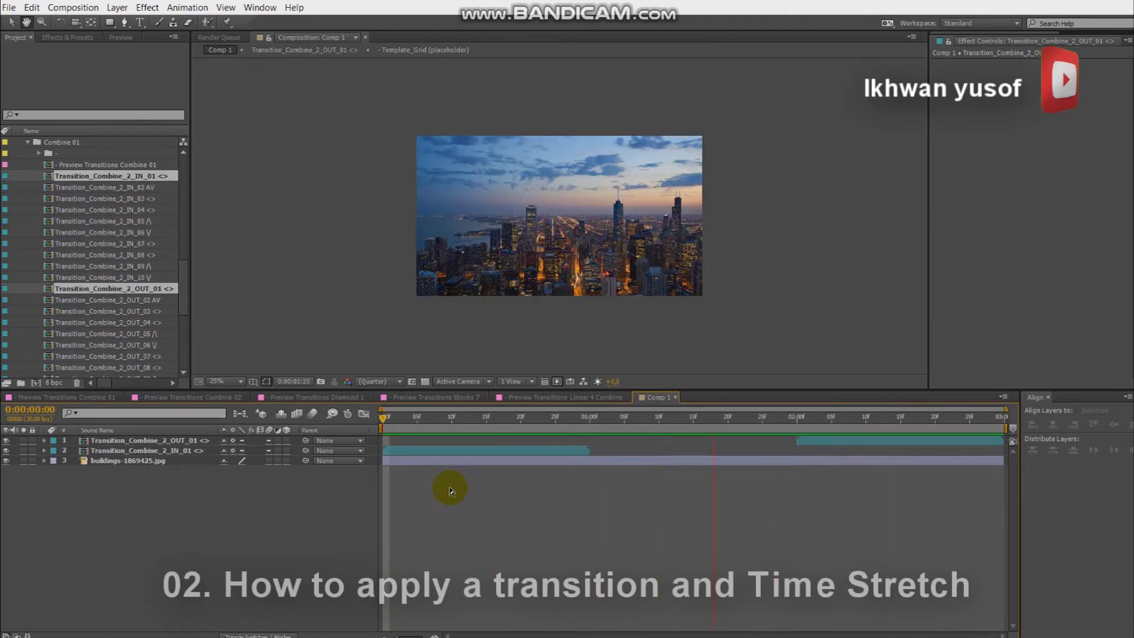
pyautogui.press('space')
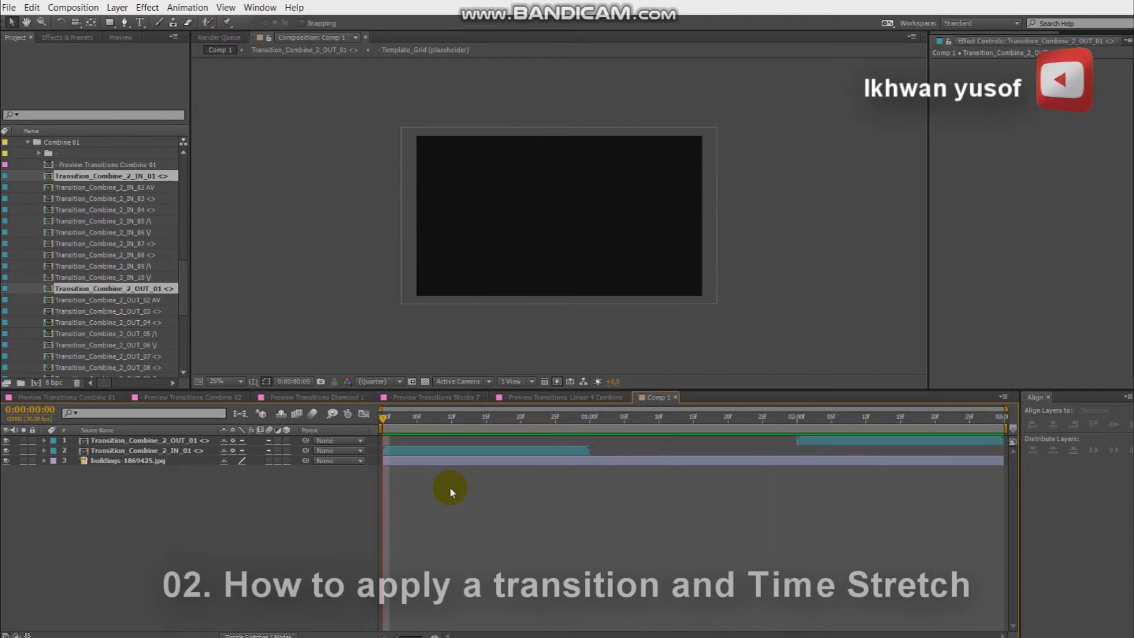
pyautogui.click(445, 452)
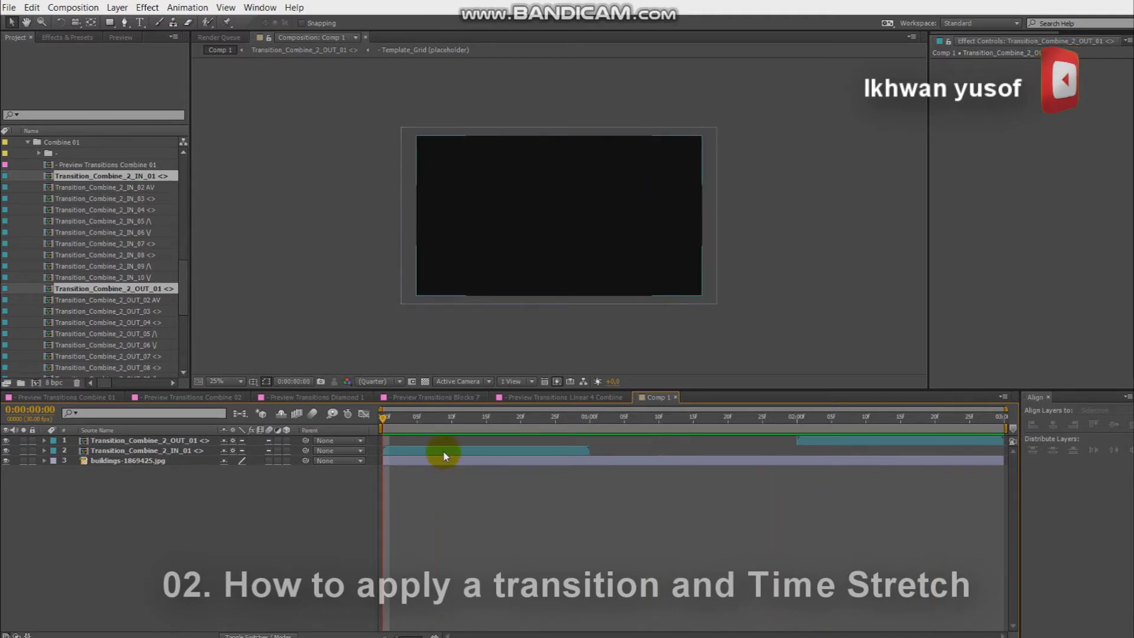
pyautogui.rightClick(413, 453)
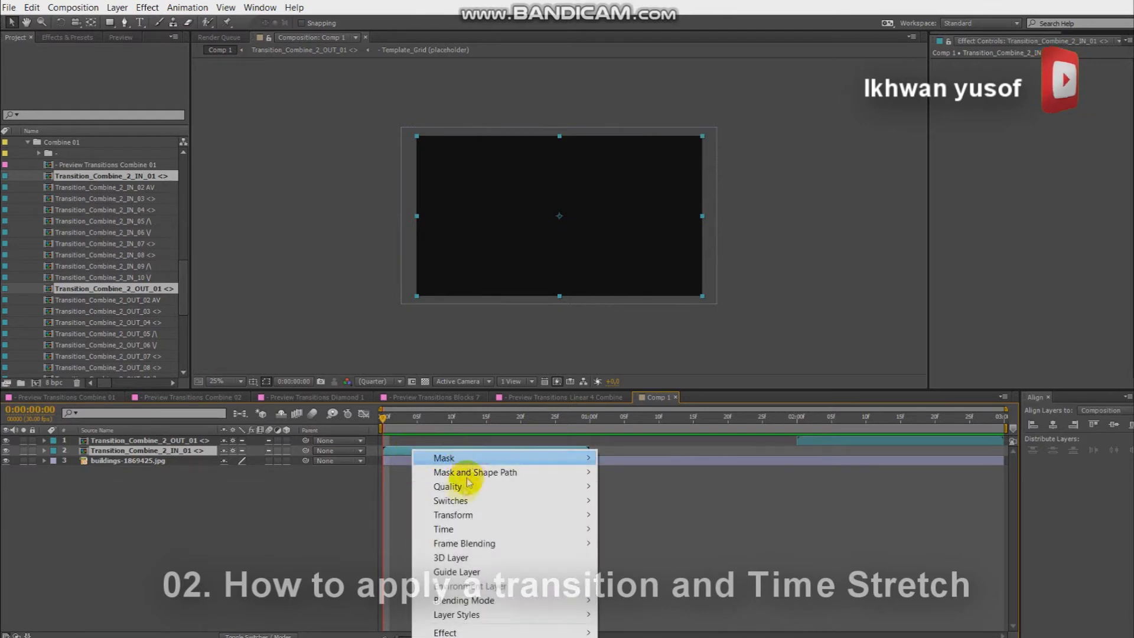
# Time-stretch both the IN and OUT transition layers to 50%
pyautogui.moveTo(461, 529)
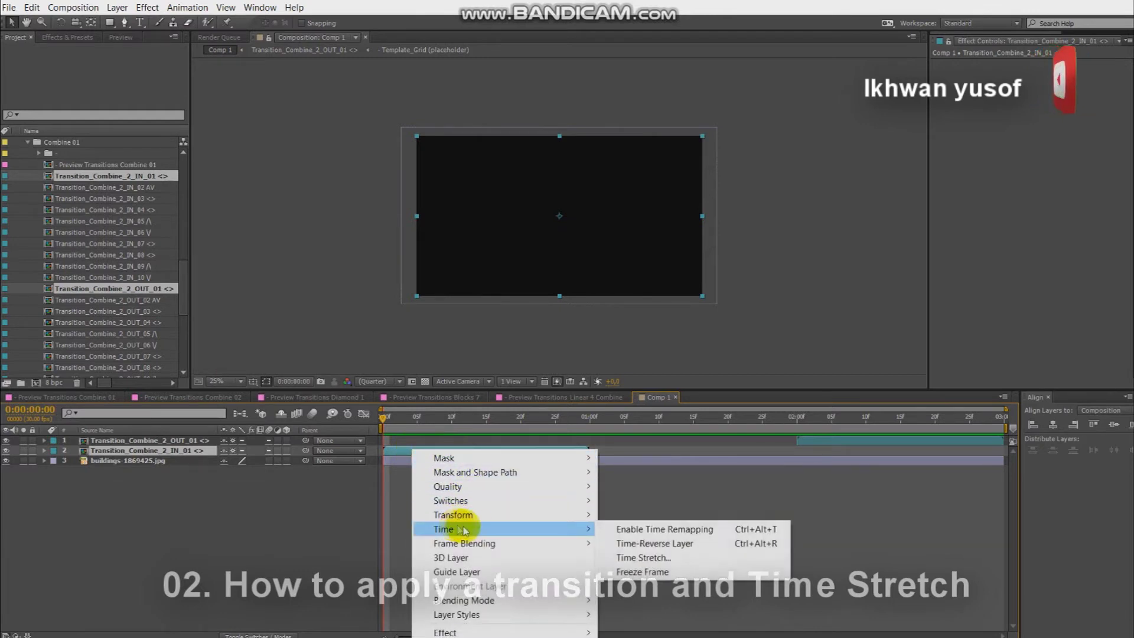
pyautogui.click(644, 563)
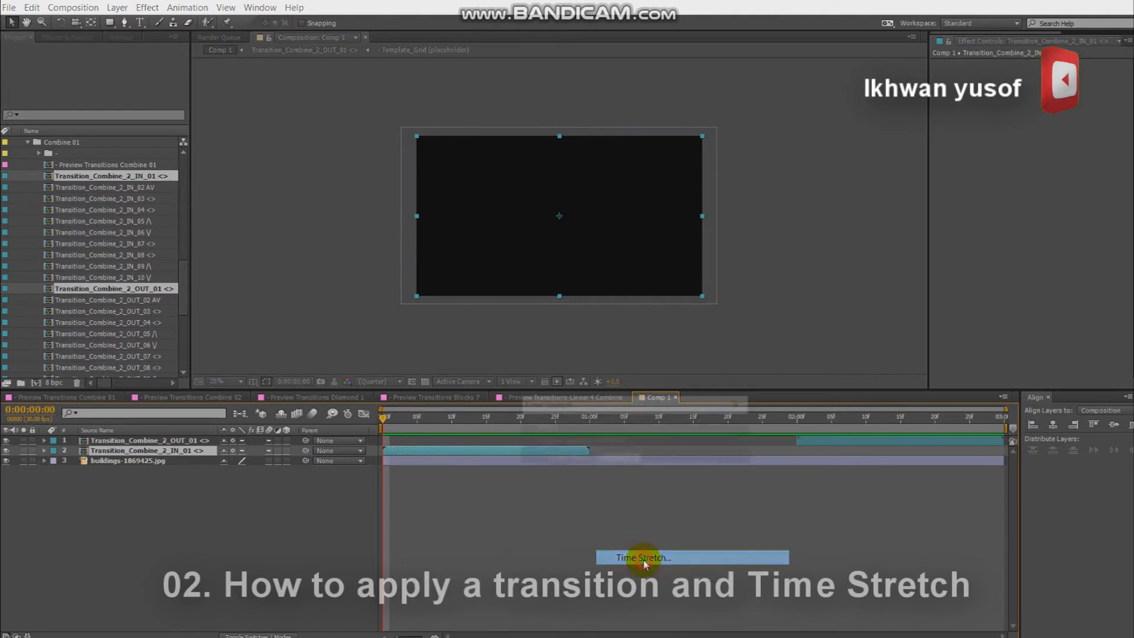
pyautogui.write('50')
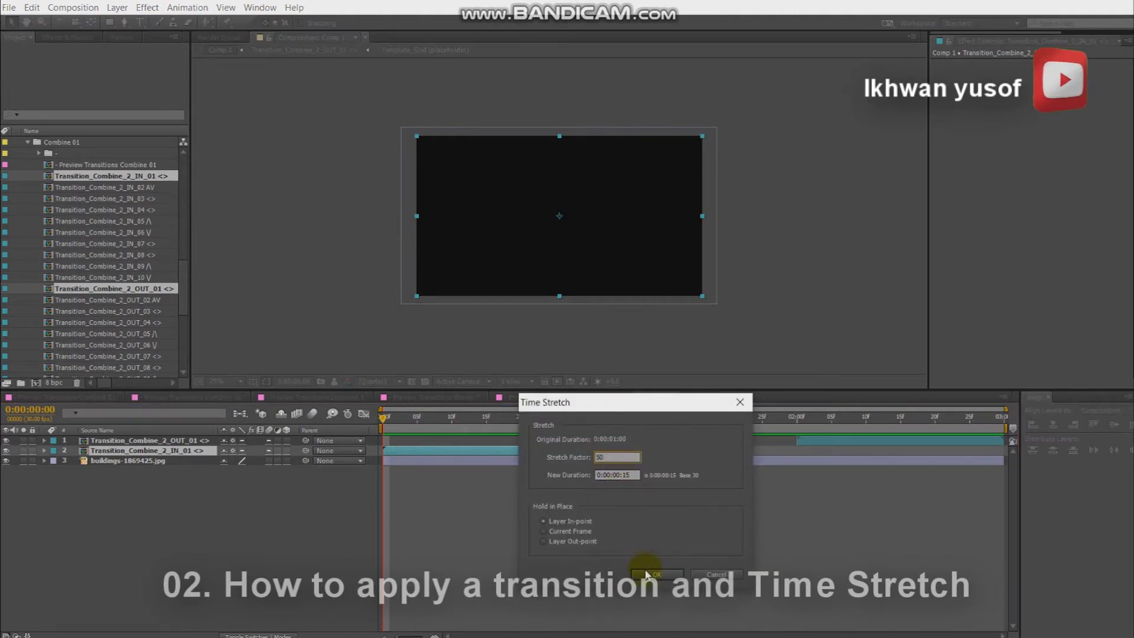
pyautogui.click(648, 574)
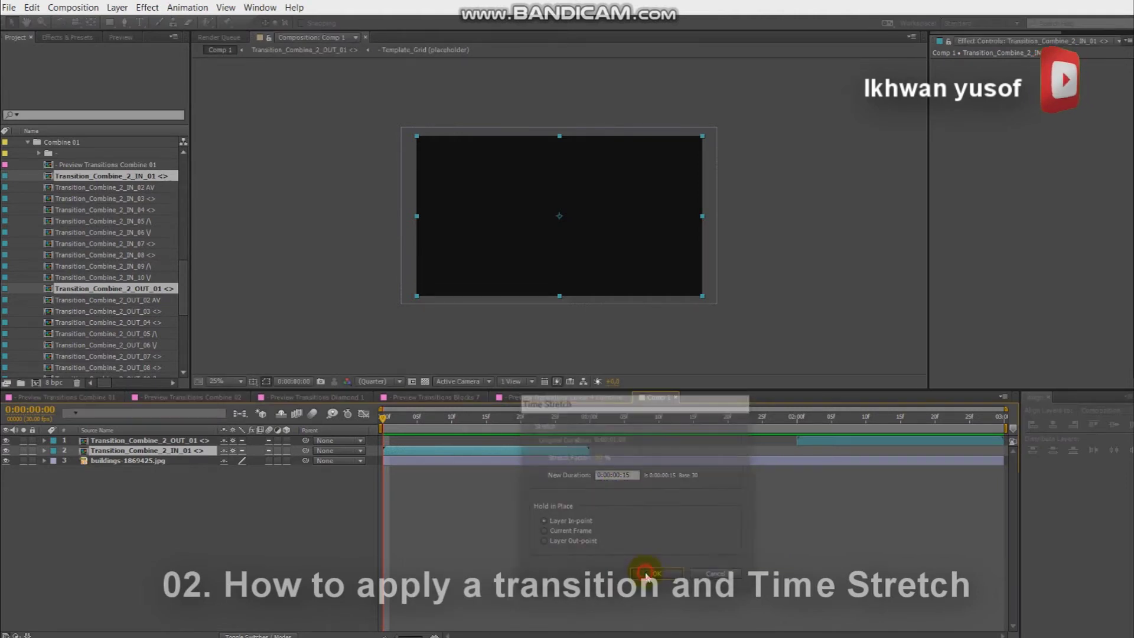
pyautogui.rightClick(828, 441)
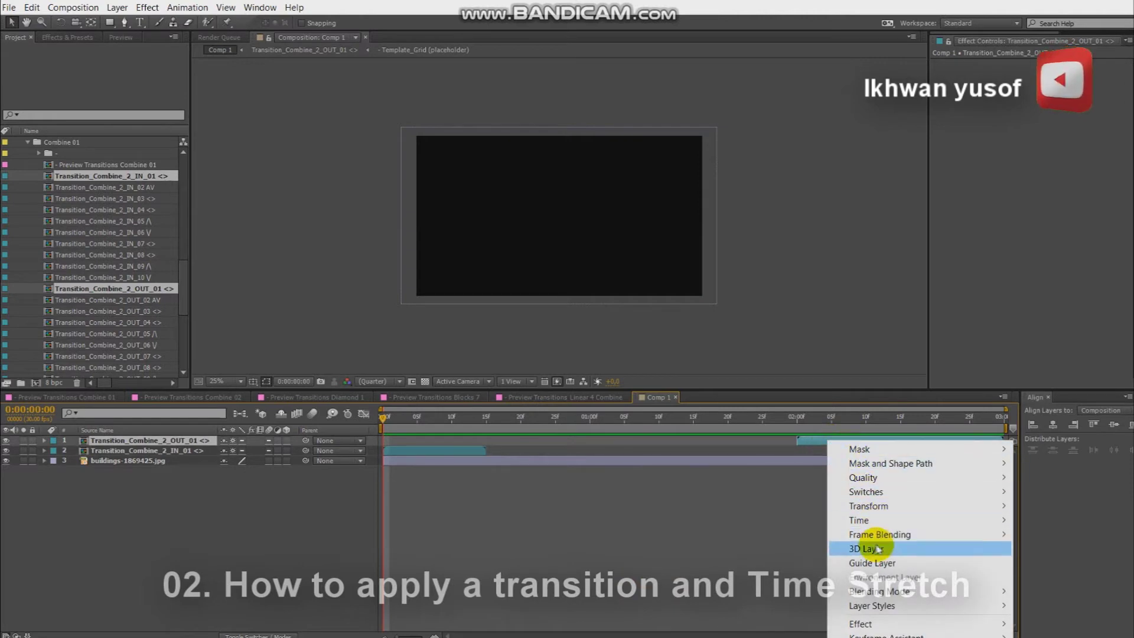
pyautogui.moveTo(865, 520)
pyautogui.click(1073, 548)
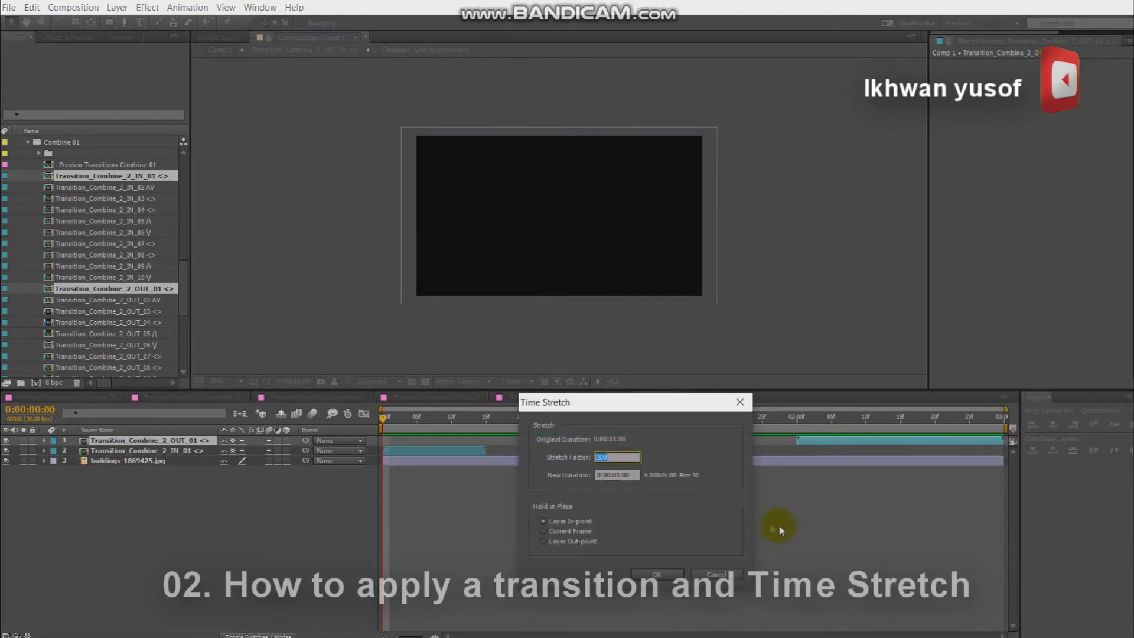
pyautogui.write('50')
pyautogui.click(654, 573)
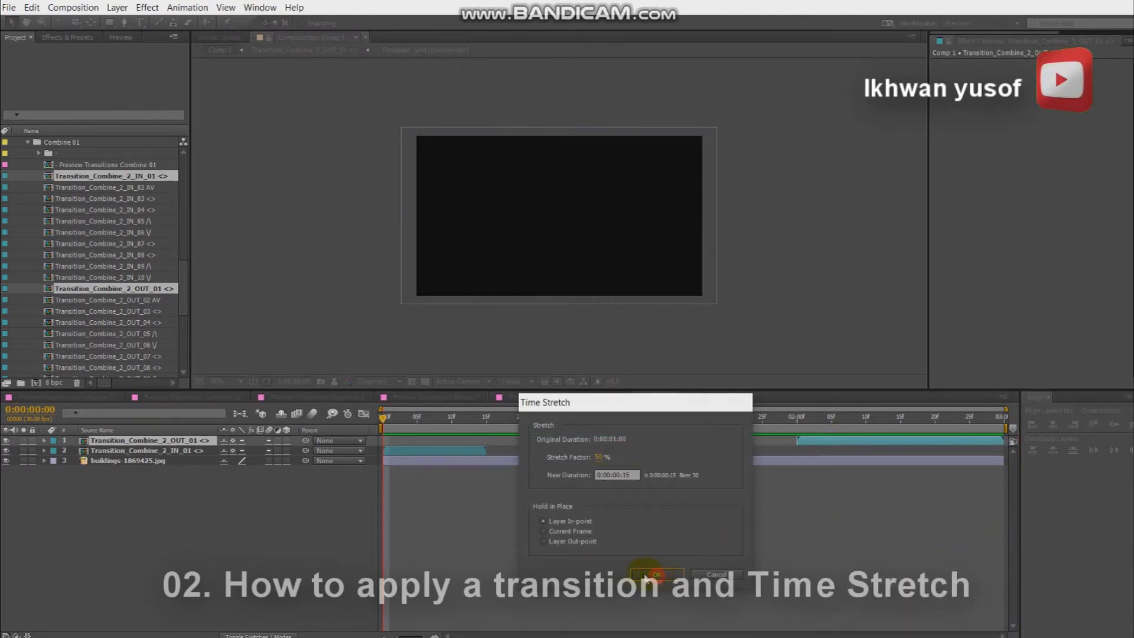
# Move the OUT transition to the end of Comp 1 and preview
pyautogui.click(822, 441)
pyautogui.moveTo(822, 442); pyautogui.dragTo(926, 443)
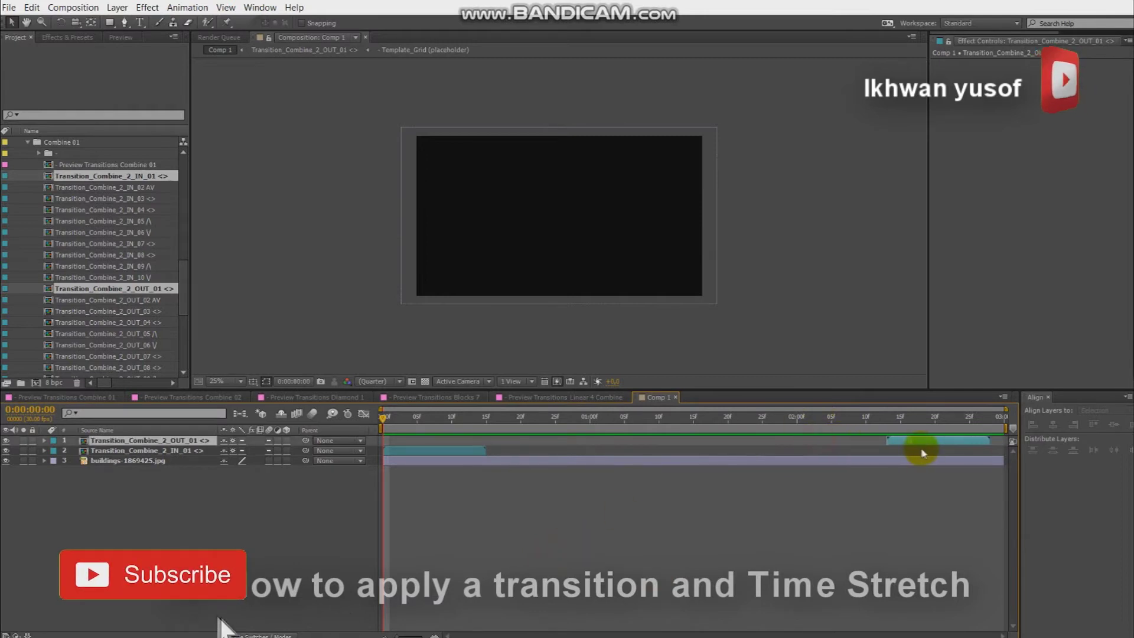
pyautogui.press('space')
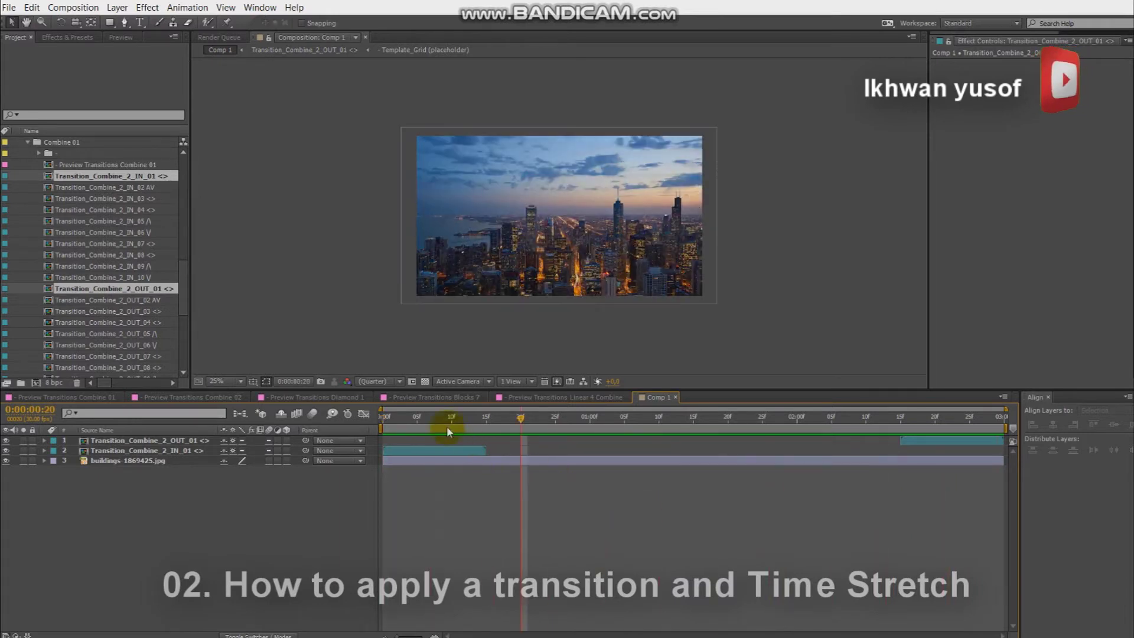
# Time-stretch the IN transition layer to 200%
pyautogui.click(417, 418)
pyautogui.click(405, 421)
pyautogui.rightClick(420, 450)
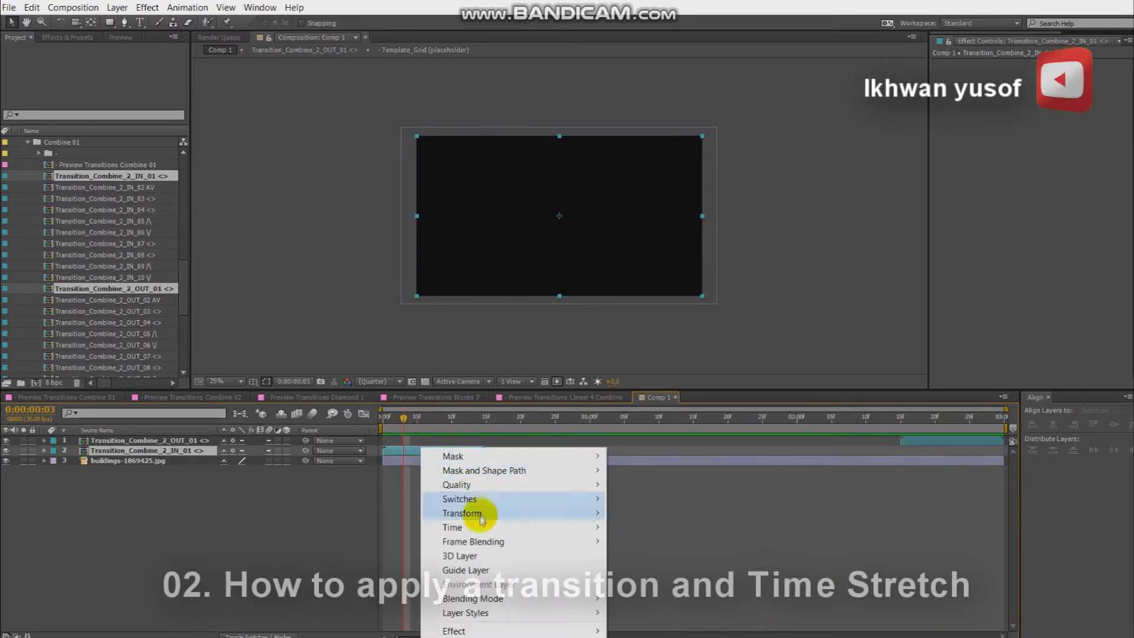
pyautogui.moveTo(599, 530)
pyautogui.click(648, 556)
pyautogui.write('200')
pyautogui.click(647, 572)
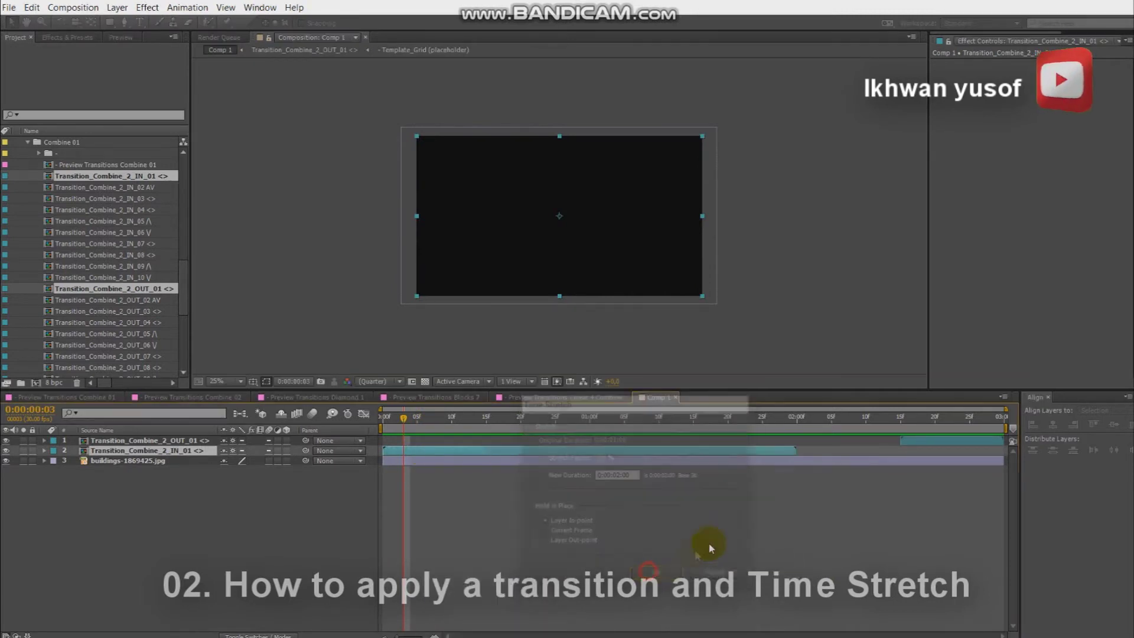
# Time-stretch the OUT transition layer back to 100%
pyautogui.rightClick(930, 439)
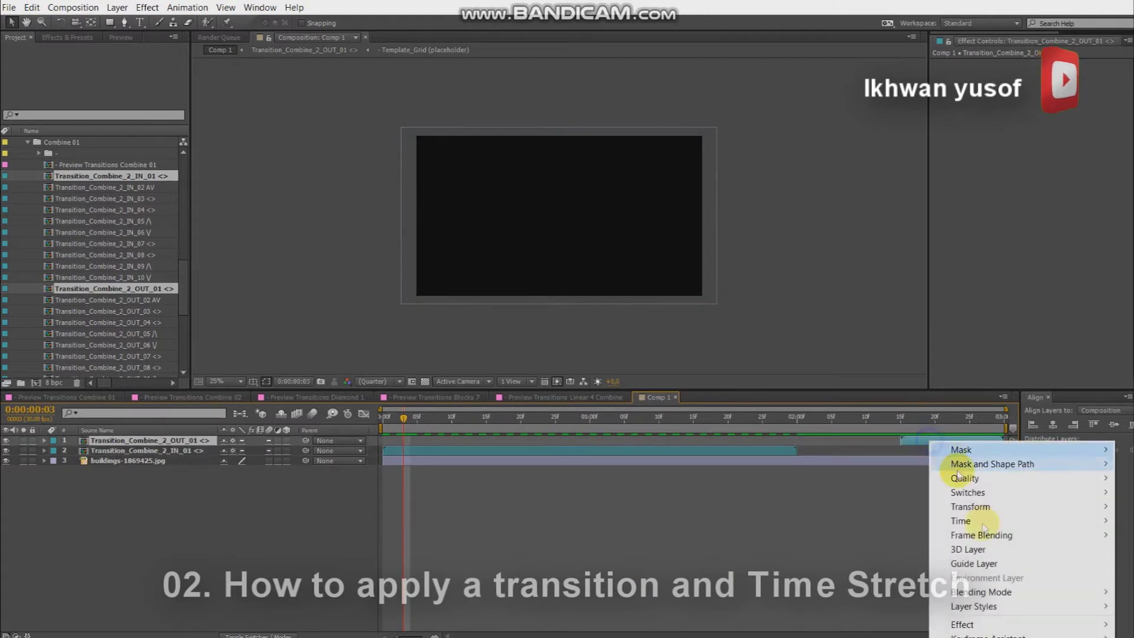
pyautogui.moveTo(981, 524)
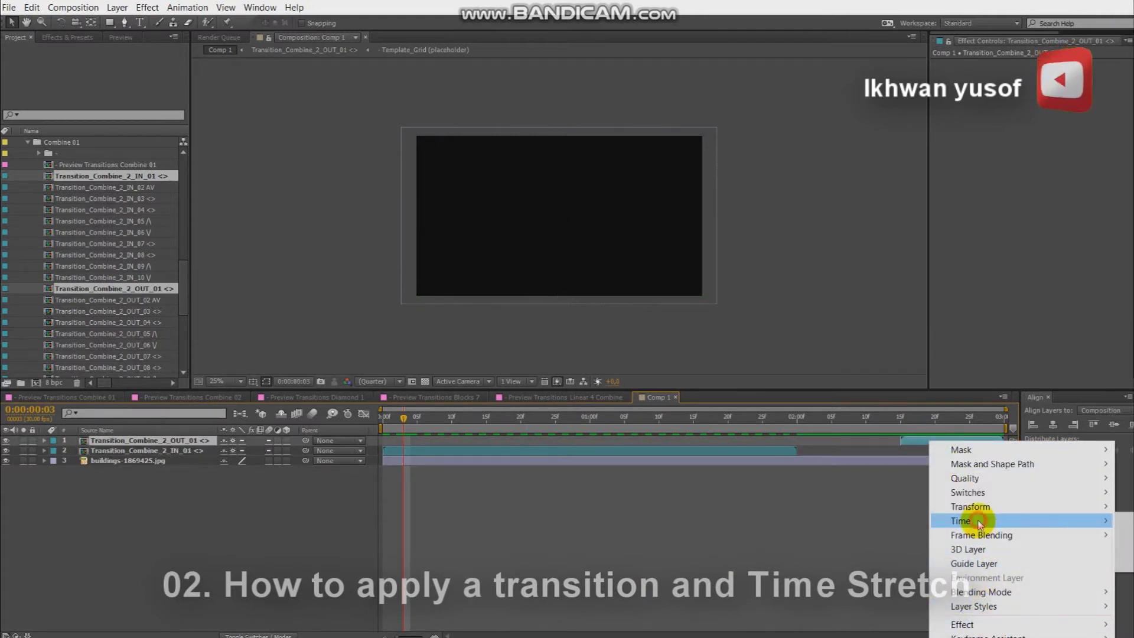
pyautogui.click(1122, 549)
pyautogui.write('100')
pyautogui.click(683, 573)
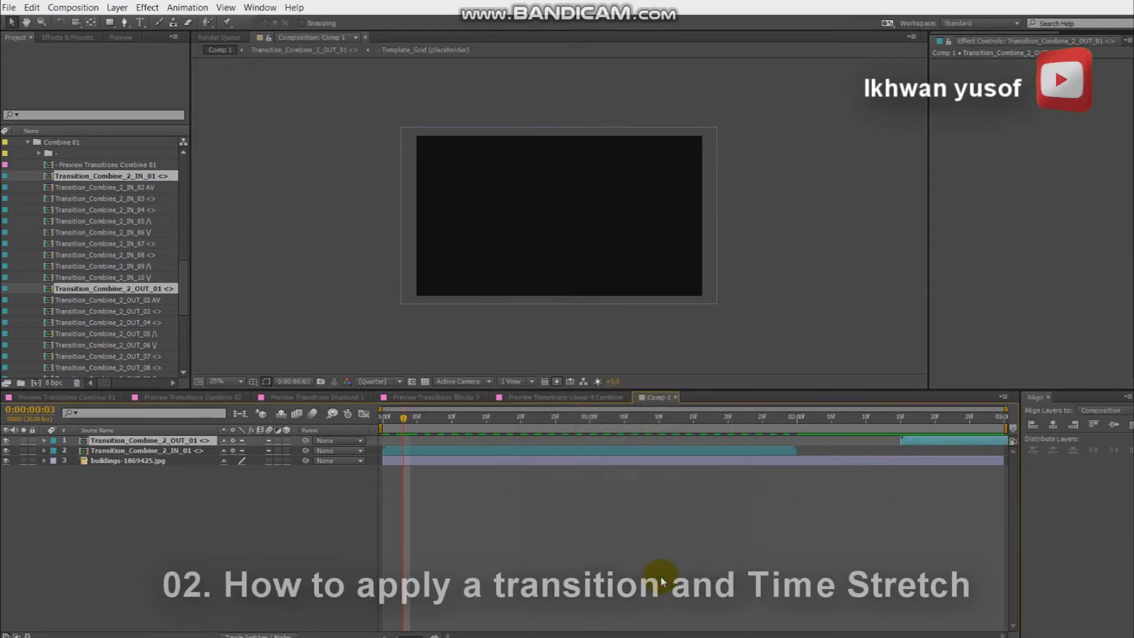
# Start the OUT transition where IN ends and preview Comp 1 from the beginning
pyautogui.moveTo(922, 446); pyautogui.dragTo(835, 442)
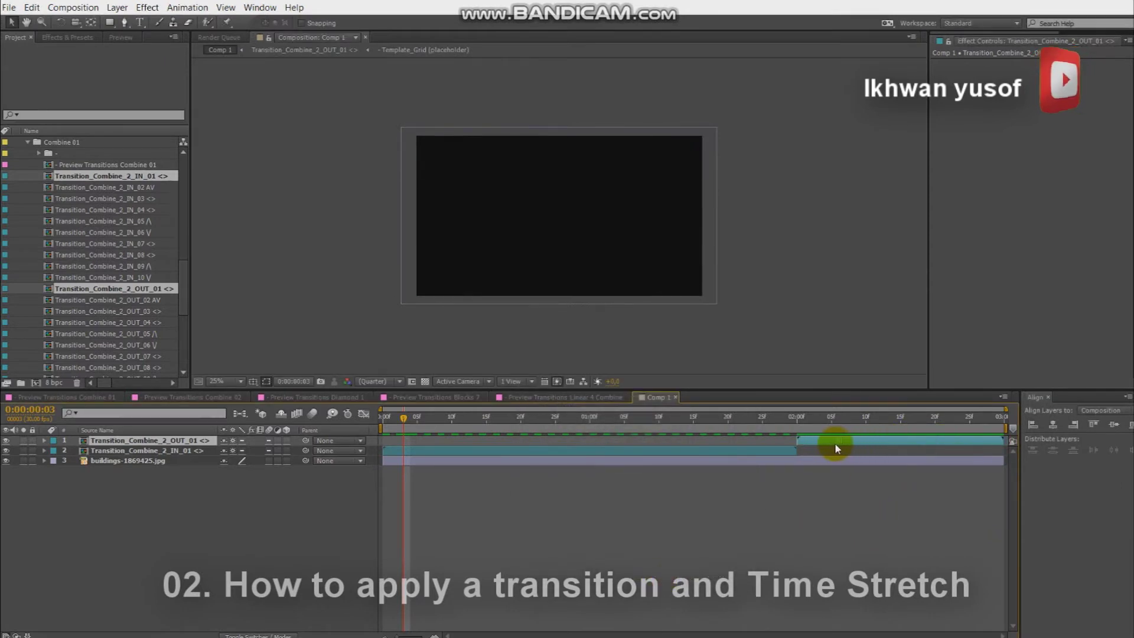
pyautogui.click(778, 511)
pyautogui.click(387, 417)
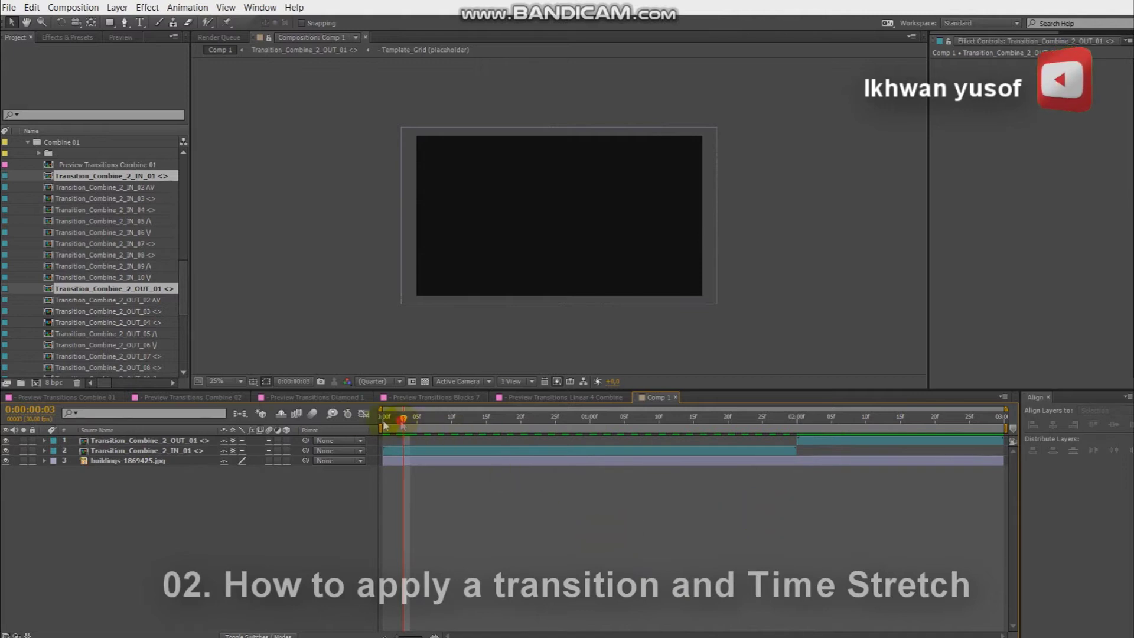
pyautogui.press('space')
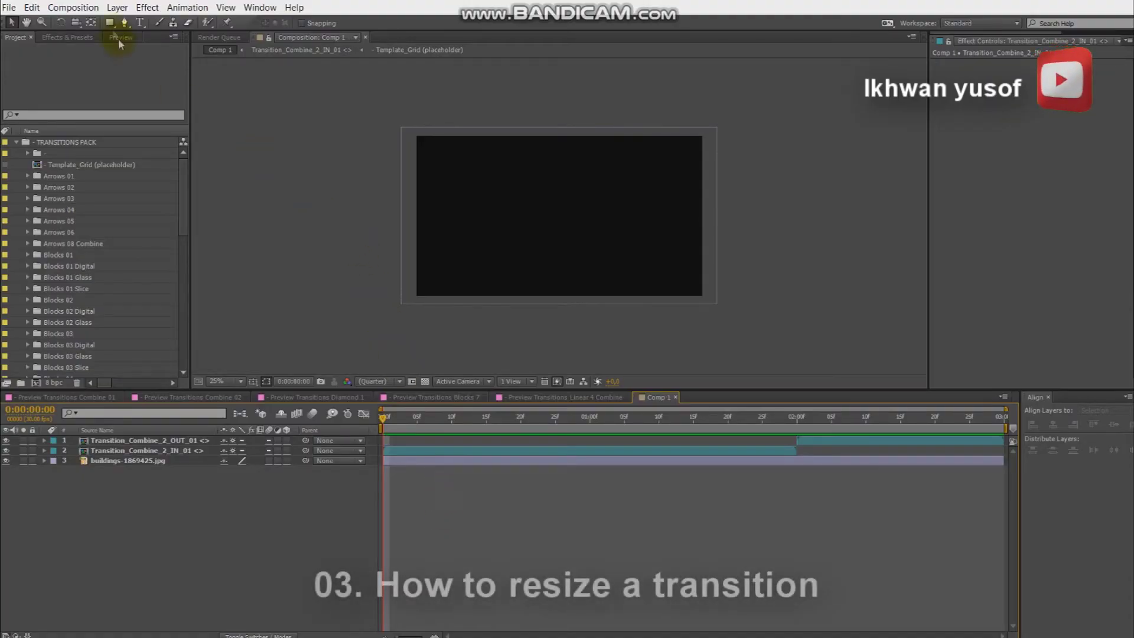
pyautogui.click(85, 7)
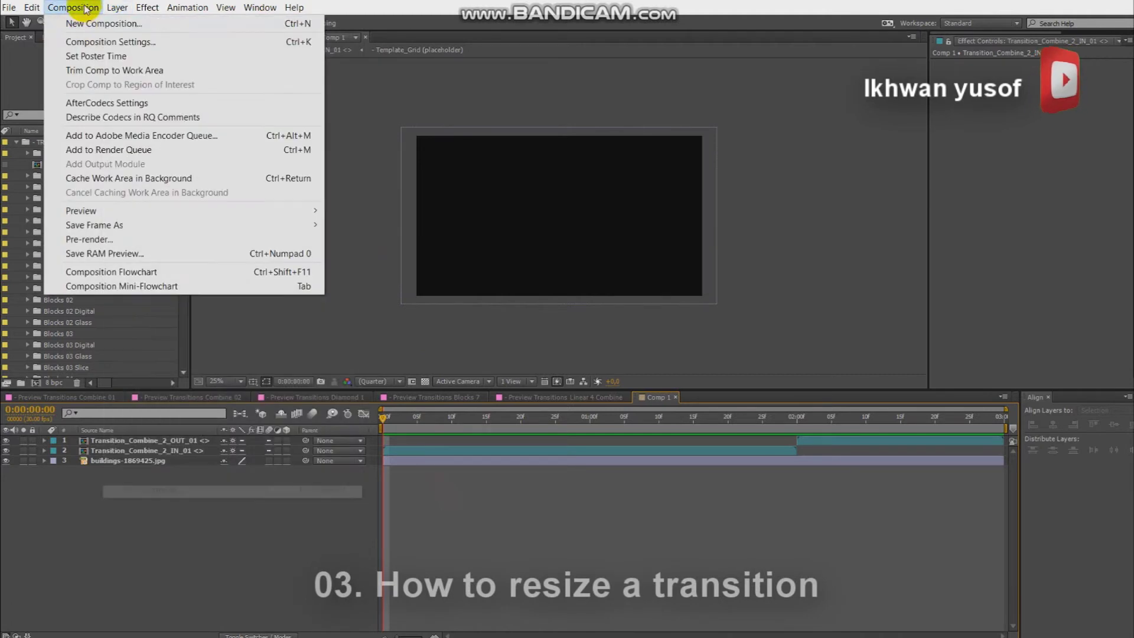
# Unlock the aspect ratio and change Comp 1 from 1920 × 1080 to 1080 wide by 1920 tall
pyautogui.click(101, 42)
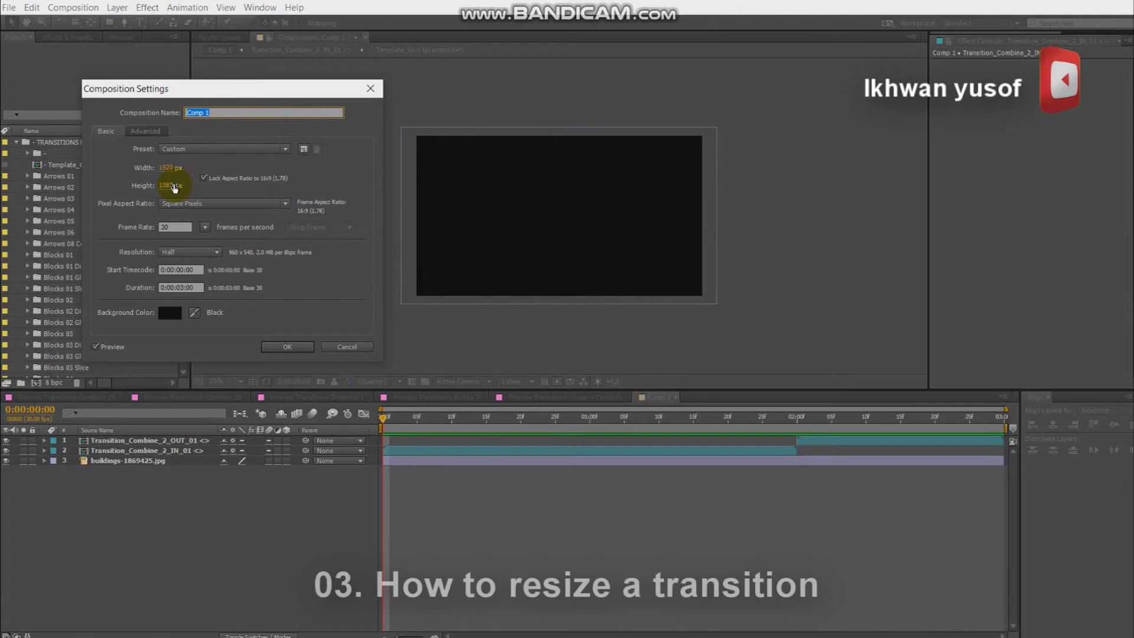
pyautogui.click(204, 178)
pyautogui.click(167, 169)
pyautogui.write('1080')
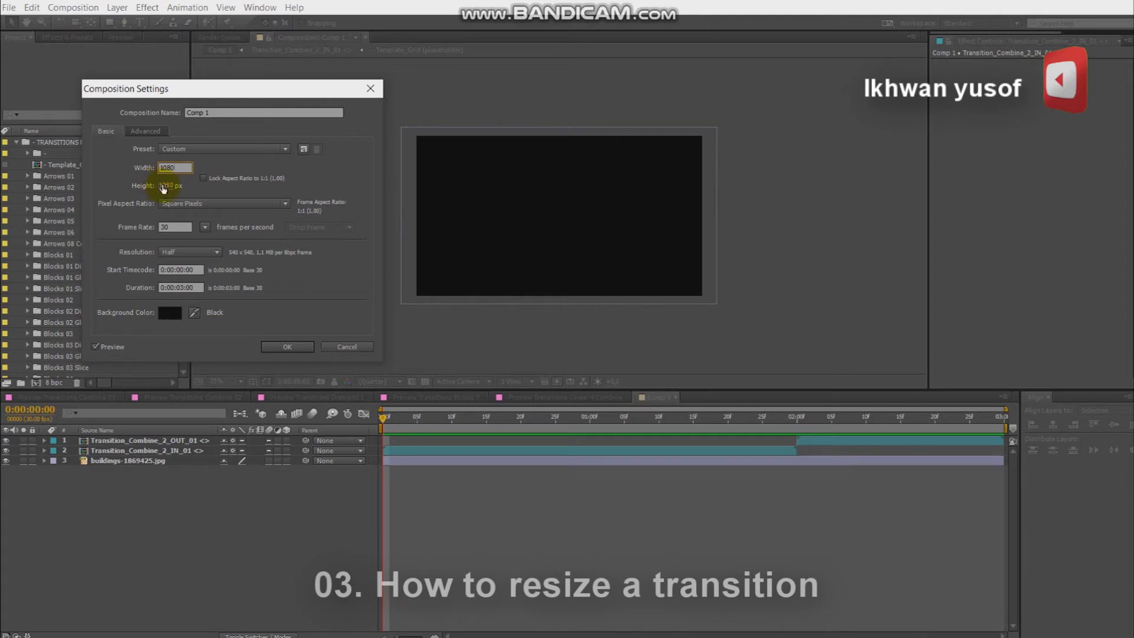
pyautogui.click(164, 186)
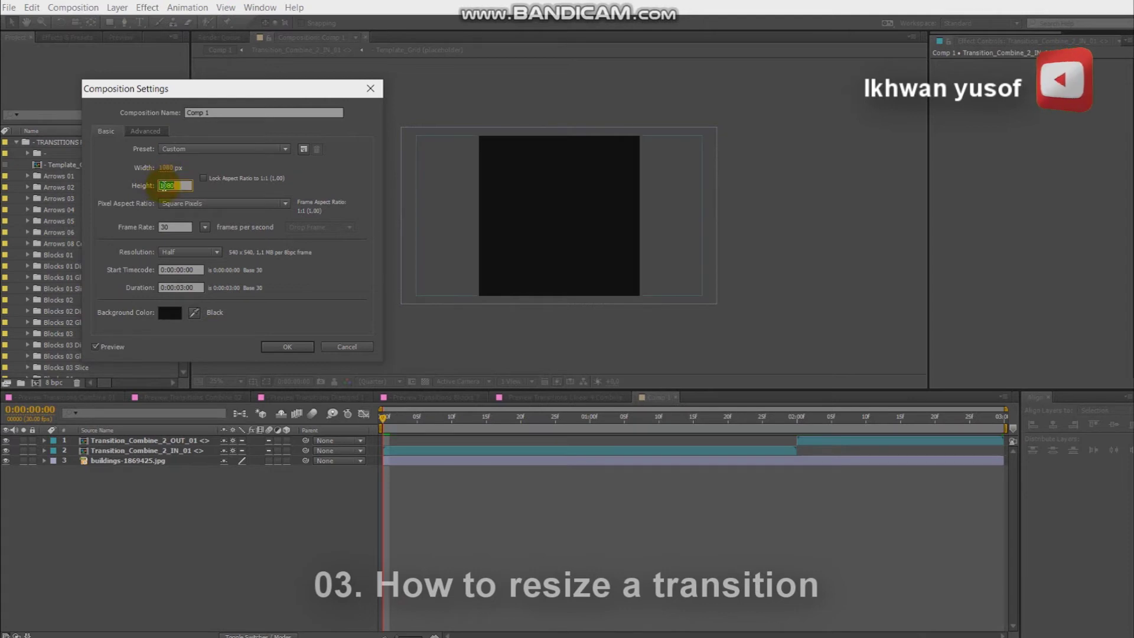
pyautogui.write('192')
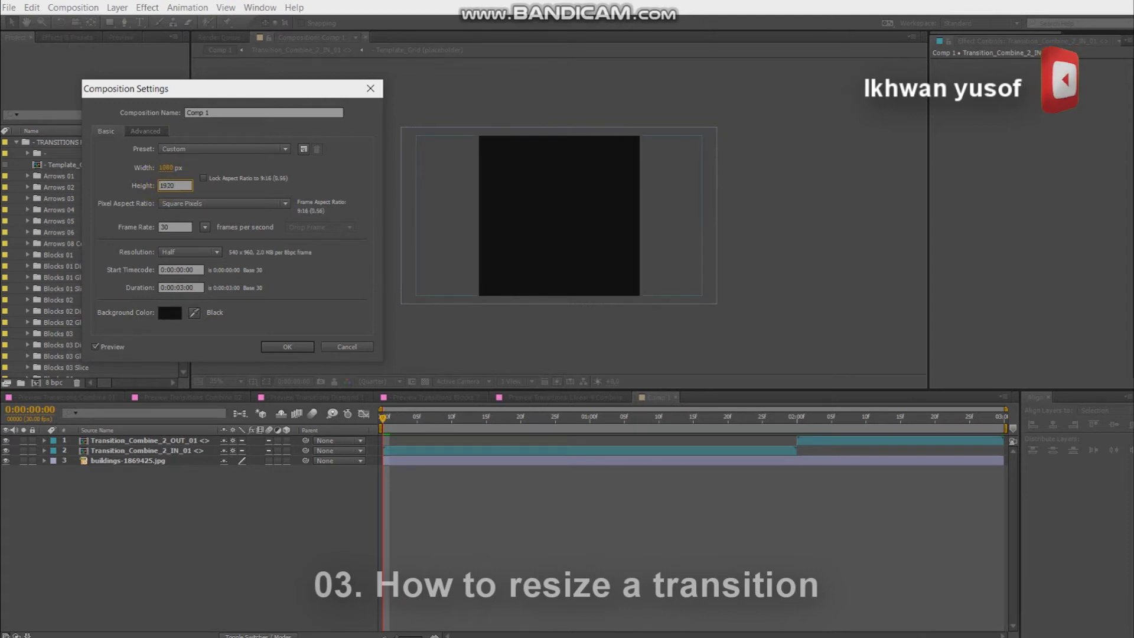
pyautogui.click(289, 347)
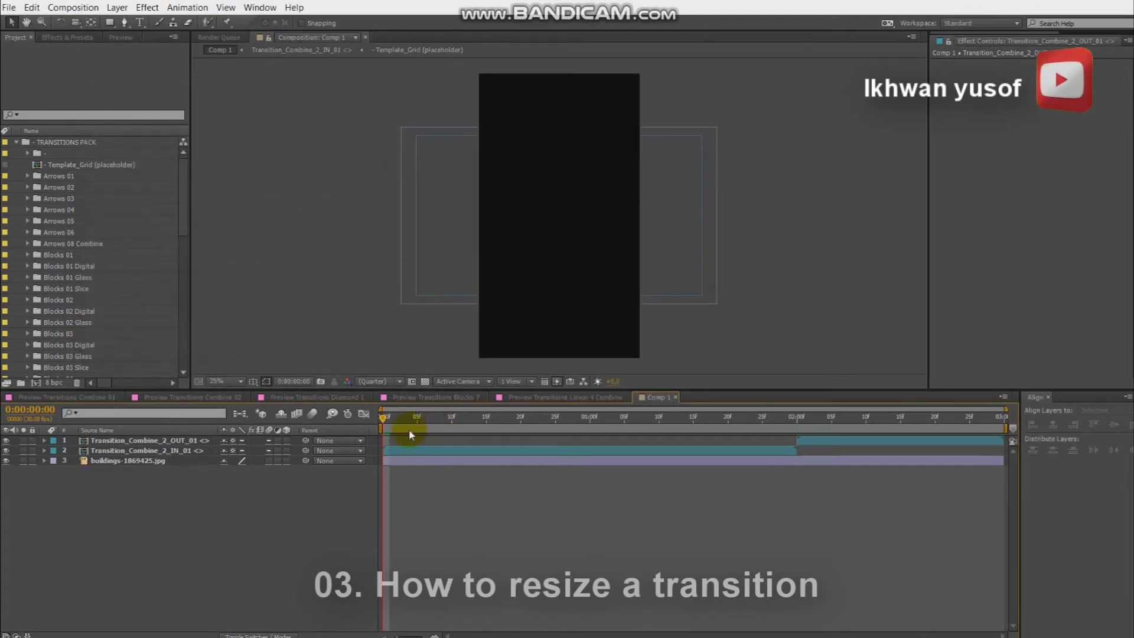
# Scale buildings-1869425.jpg up to about 57.8%, then open the Transition_Combine_2_IN_01 comp
pyautogui.moveTo(405, 422); pyautogui.dragTo(638, 420)
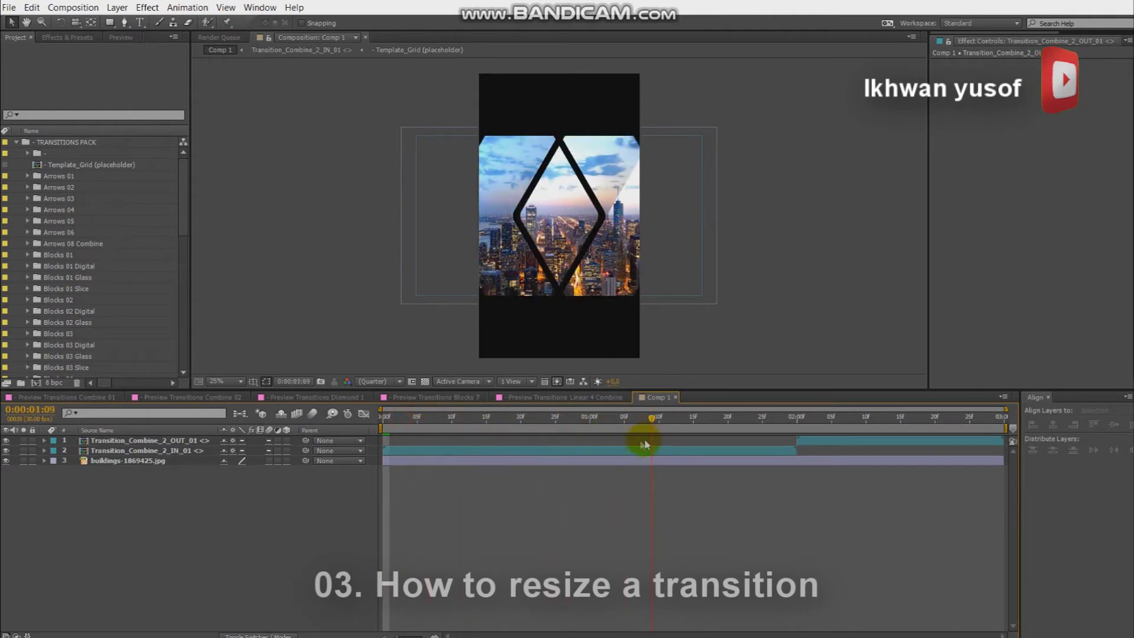
pyautogui.click(614, 460)
pyautogui.press('s')
pyautogui.moveTo(267, 470); pyautogui.dragTo(270, 470)
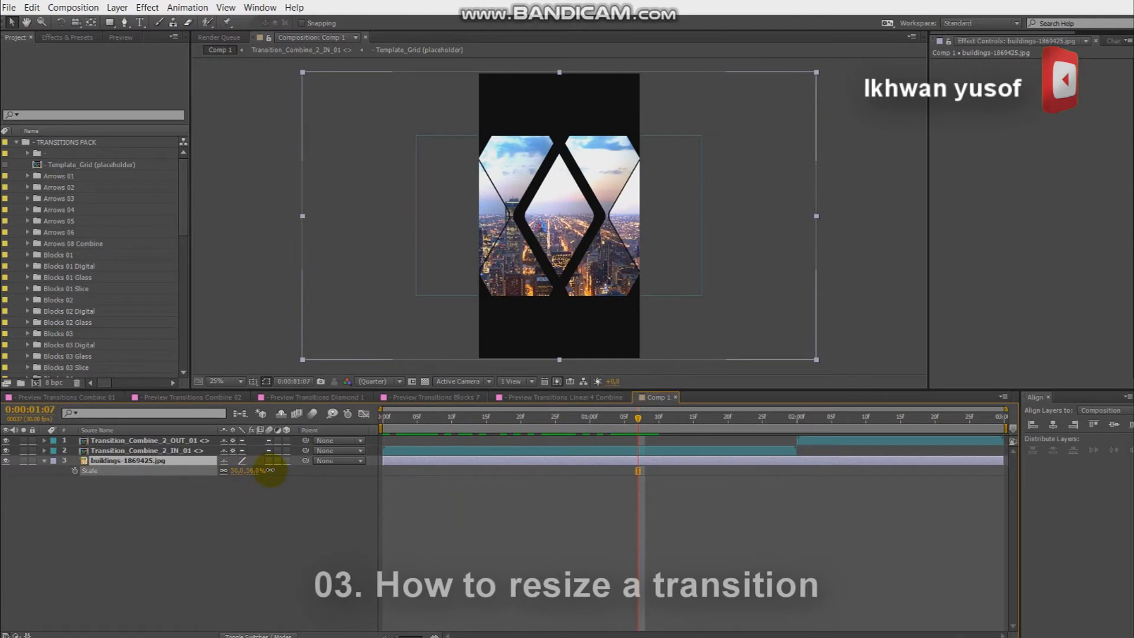
pyautogui.moveTo(270, 470); pyautogui.dragTo(264, 472)
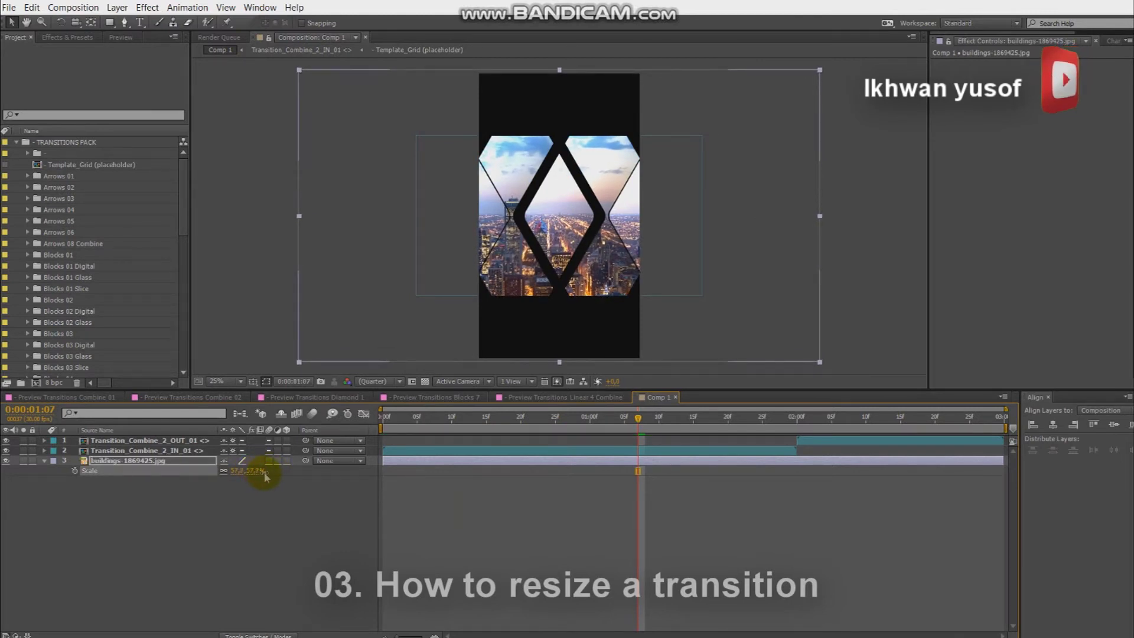
pyautogui.click(626, 481)
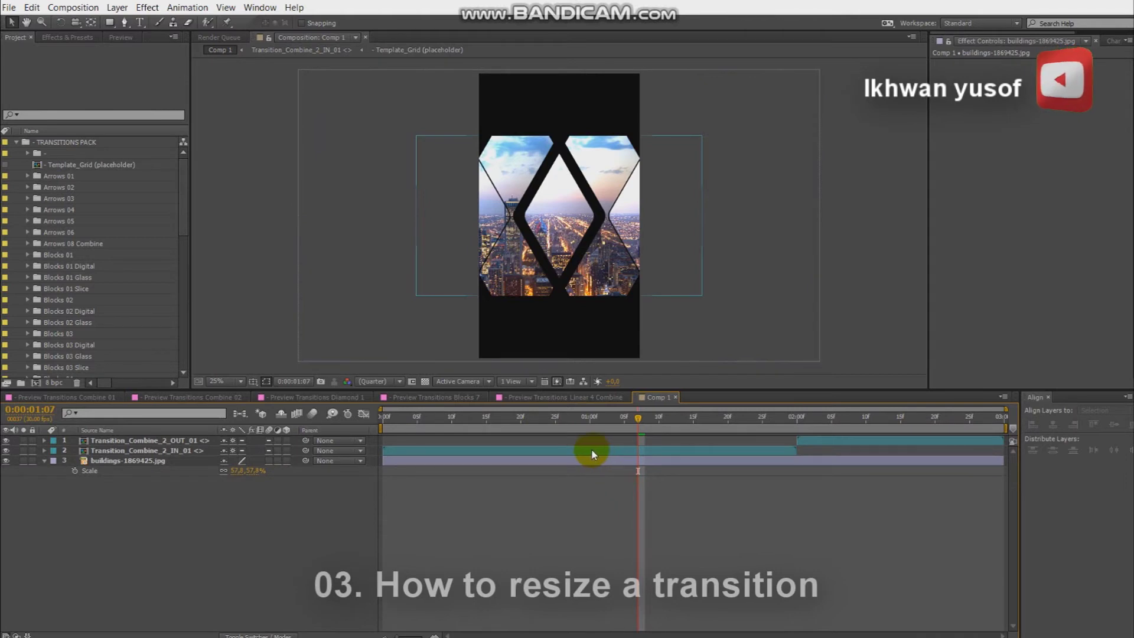
pyautogui.doubleClick(593, 452)
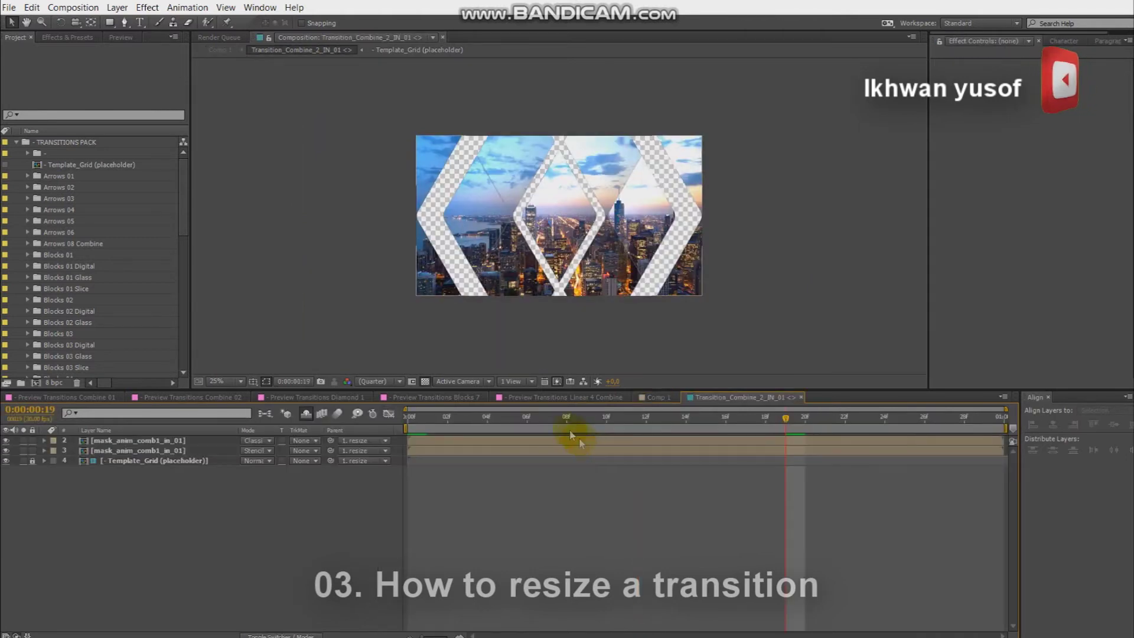
# Set the Transition_Combine_2_IN_01 comp to 1080 × 1920
pyautogui.click(74, 7)
pyautogui.click(91, 40)
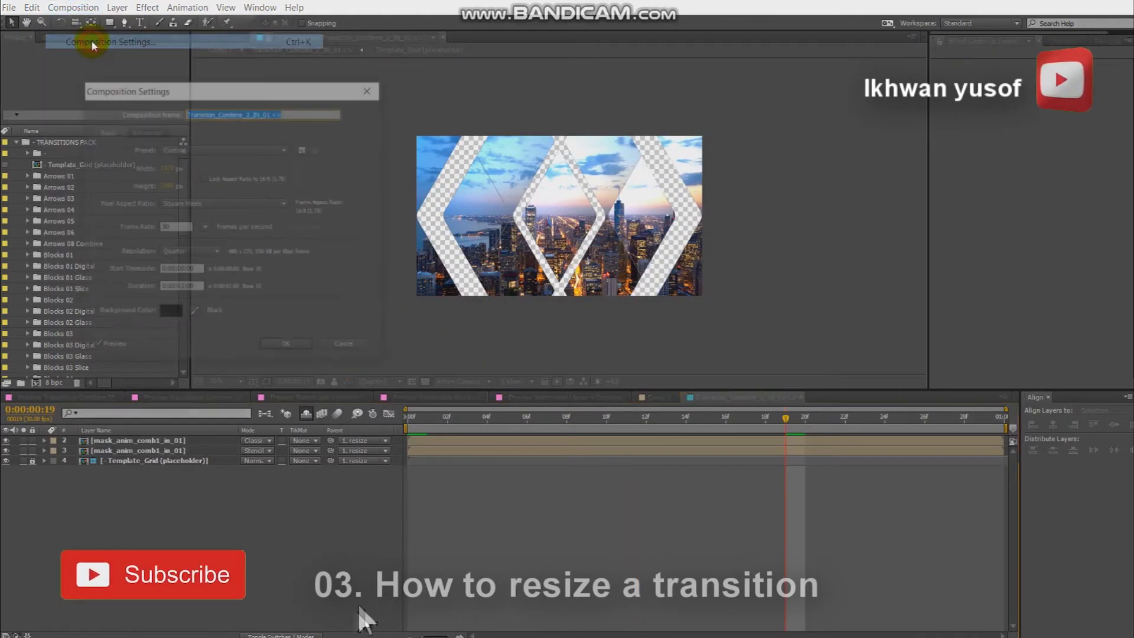
pyautogui.click(167, 168)
pyautogui.write('1080')
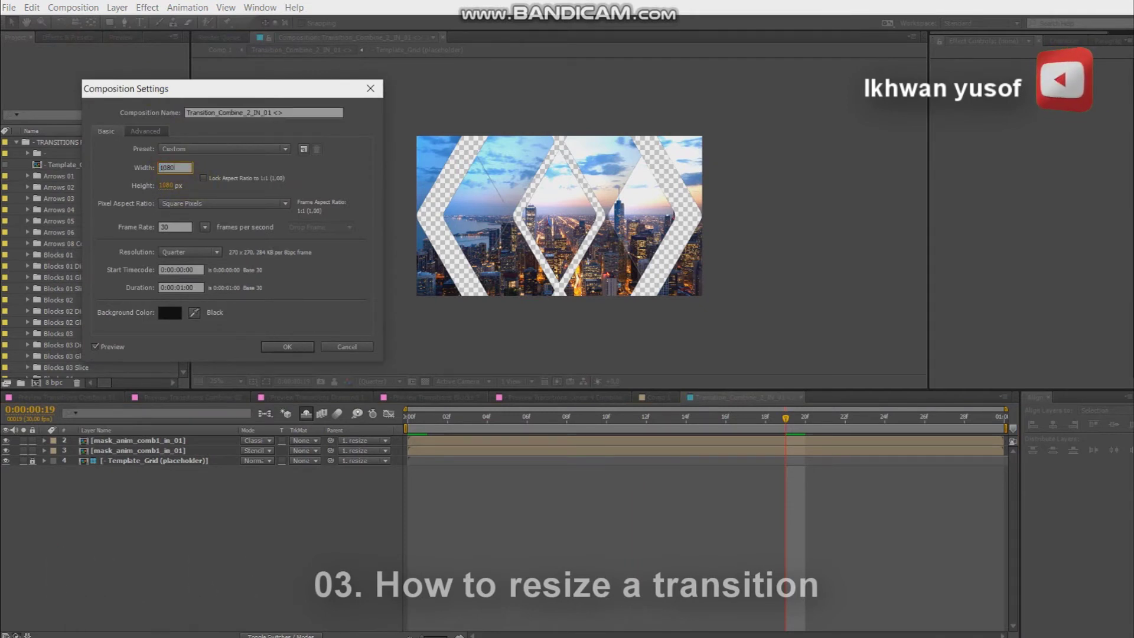
pyautogui.click(172, 186)
pyautogui.write('1920')
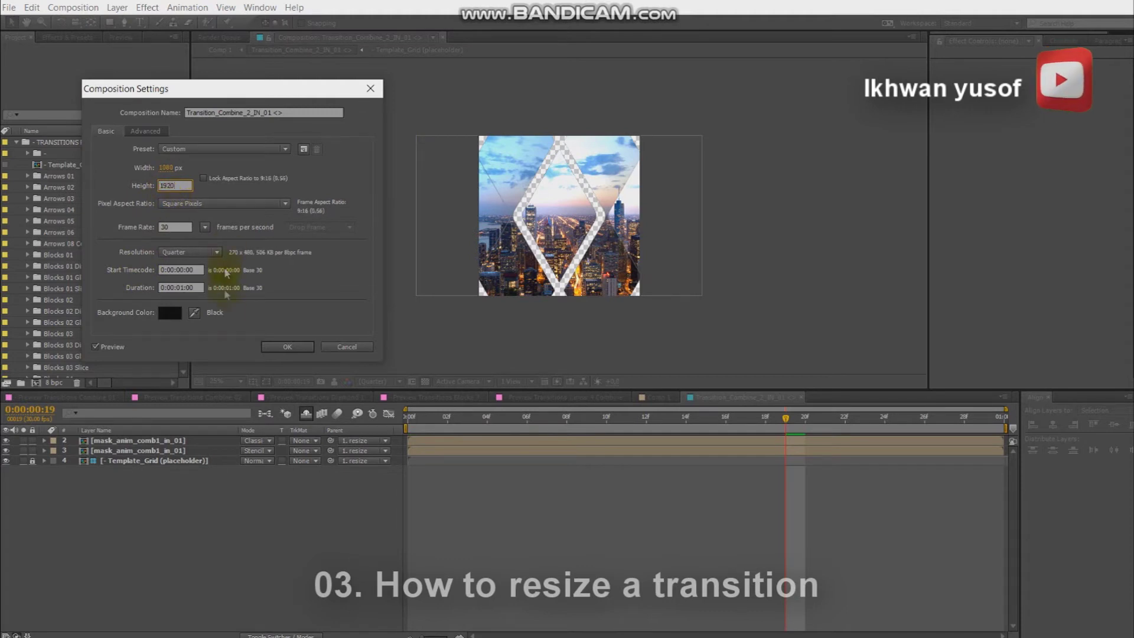
pyautogui.click(284, 346)
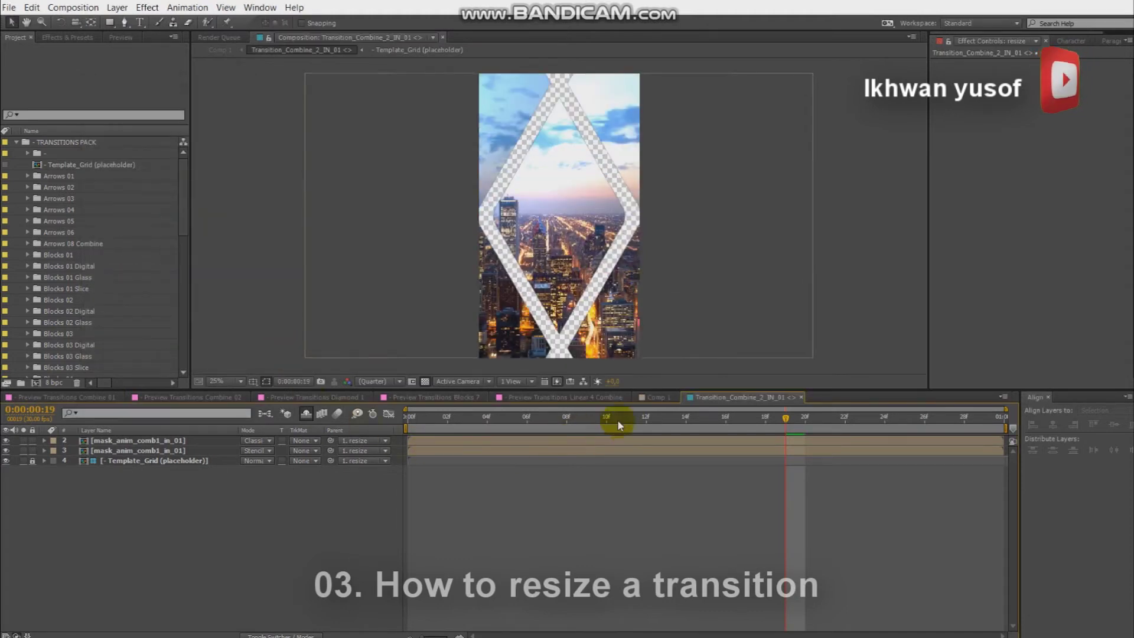
# Open Transition_Combine_2_OUT_01 from Comp 1 and give it the same 1080 × 1920 size
pyautogui.click(662, 399)
pyautogui.doubleClick(833, 443)
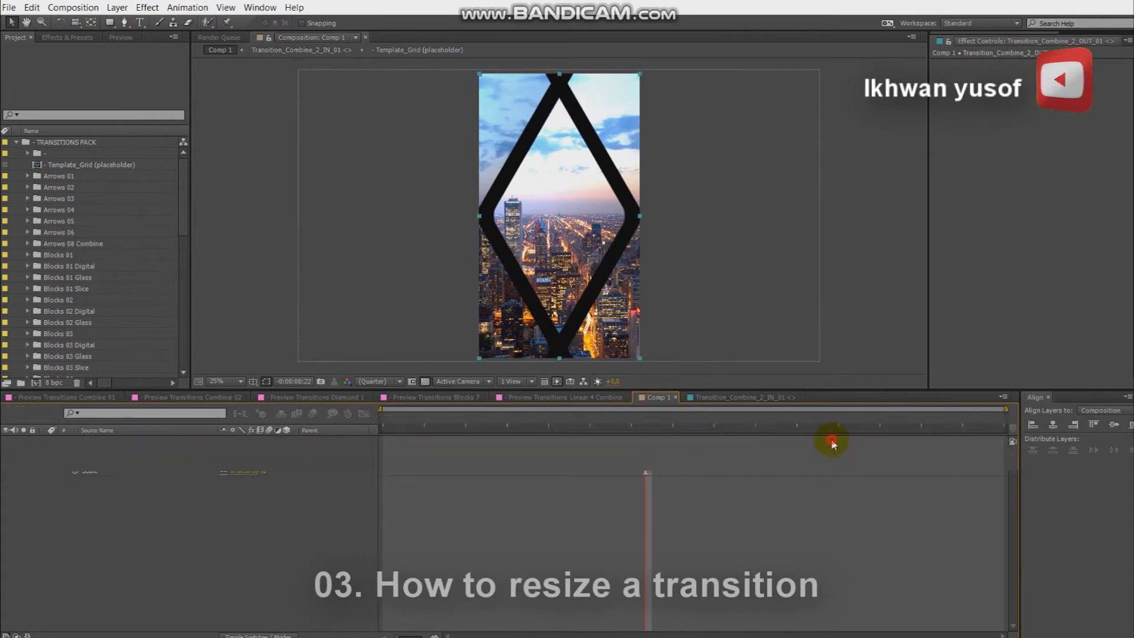
pyautogui.click(487, 418)
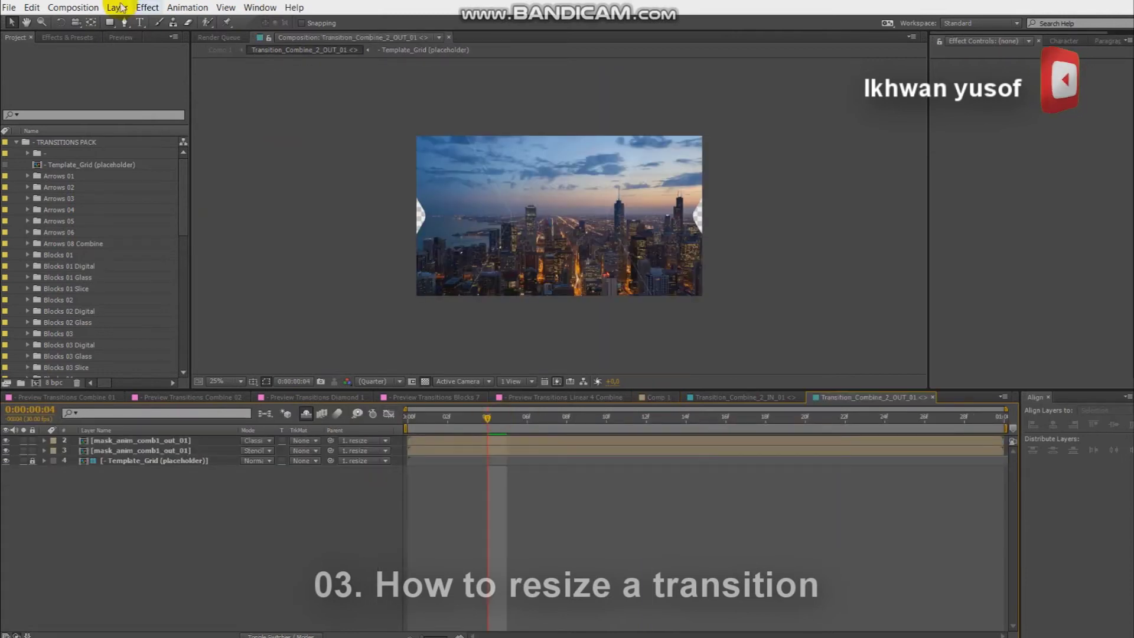
pyautogui.click(76, 8)
pyautogui.click(94, 41)
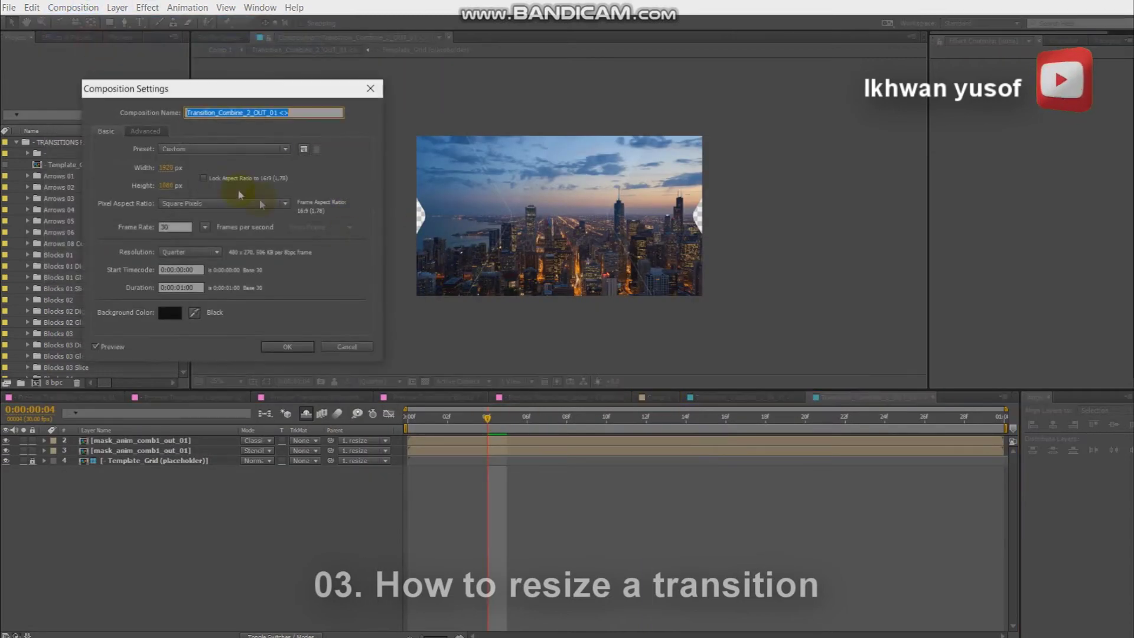
pyautogui.click(166, 171)
pyautogui.write('1')
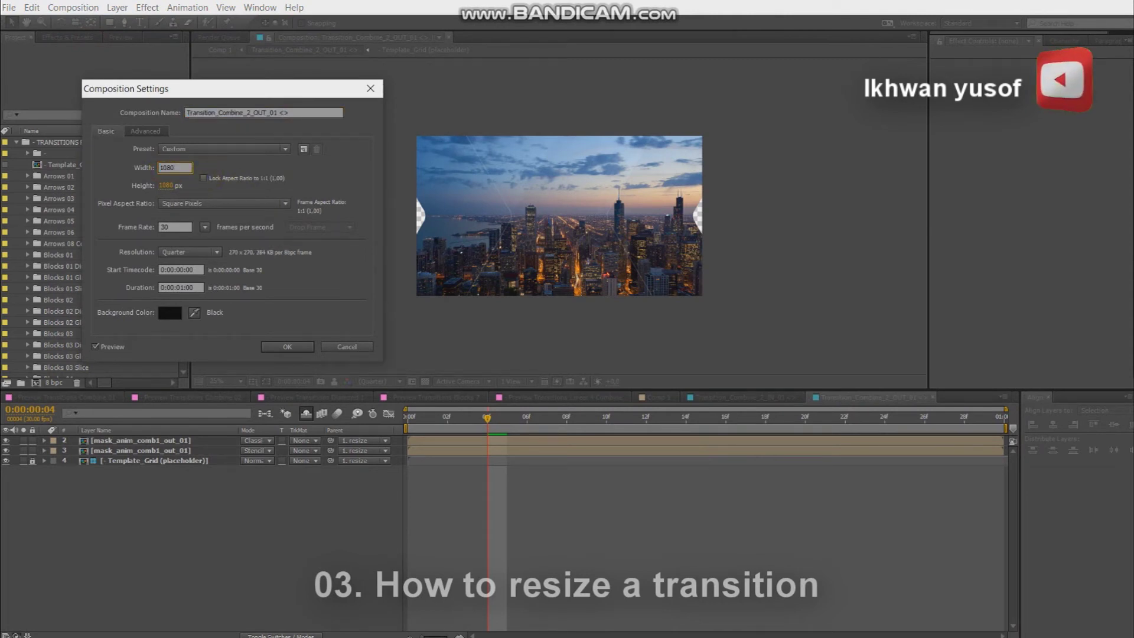
pyautogui.click(165, 186)
pyautogui.write('1920')
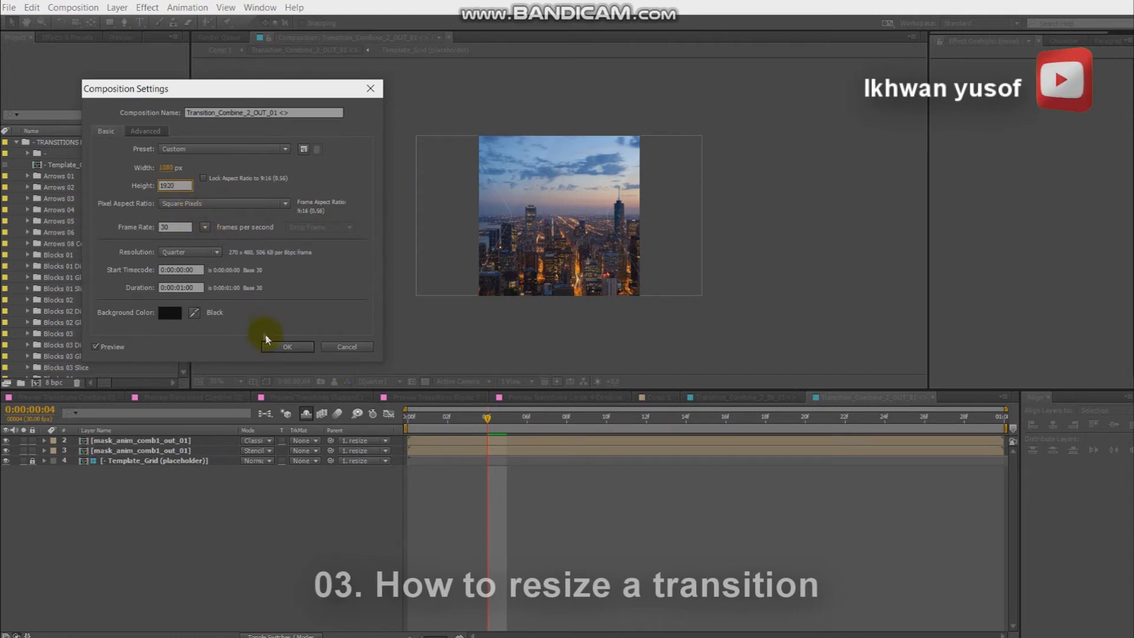
pyautogui.click(277, 346)
pyautogui.click(645, 400)
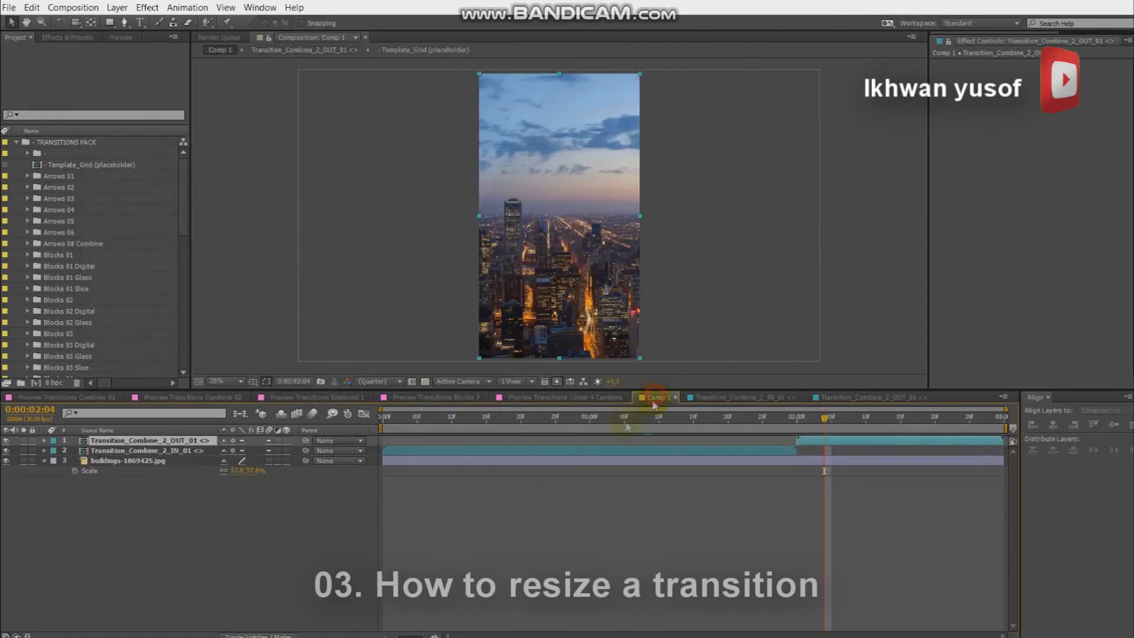
# Preview Comp 1, then set its height to 1080 for a square 1080 × 1080 frame
pyautogui.press('KP_0')
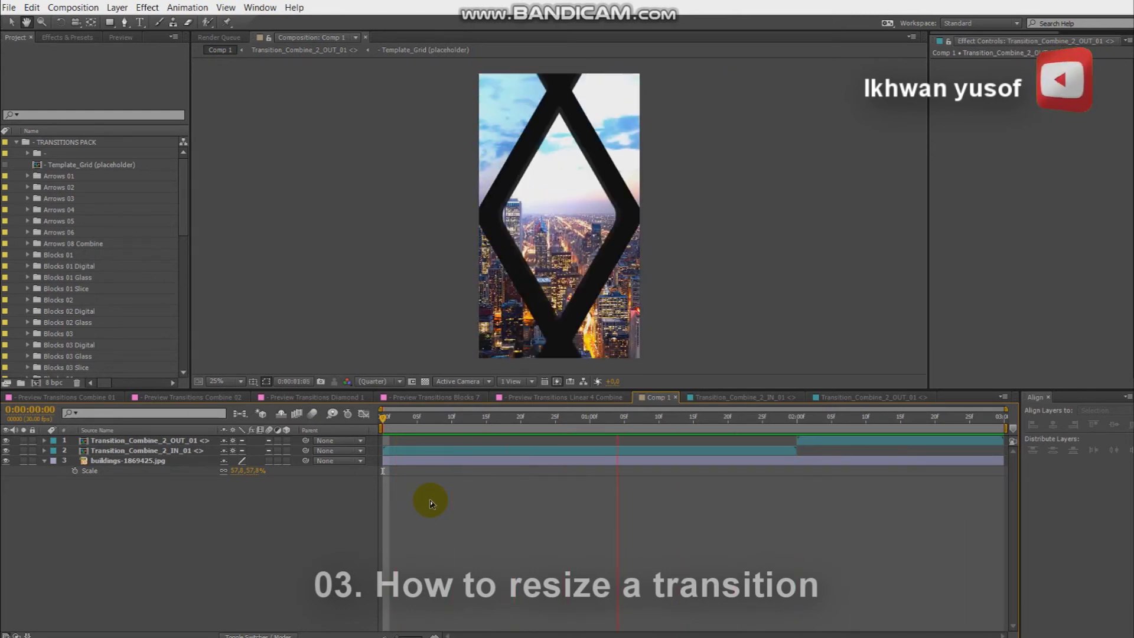
pyautogui.press('space')
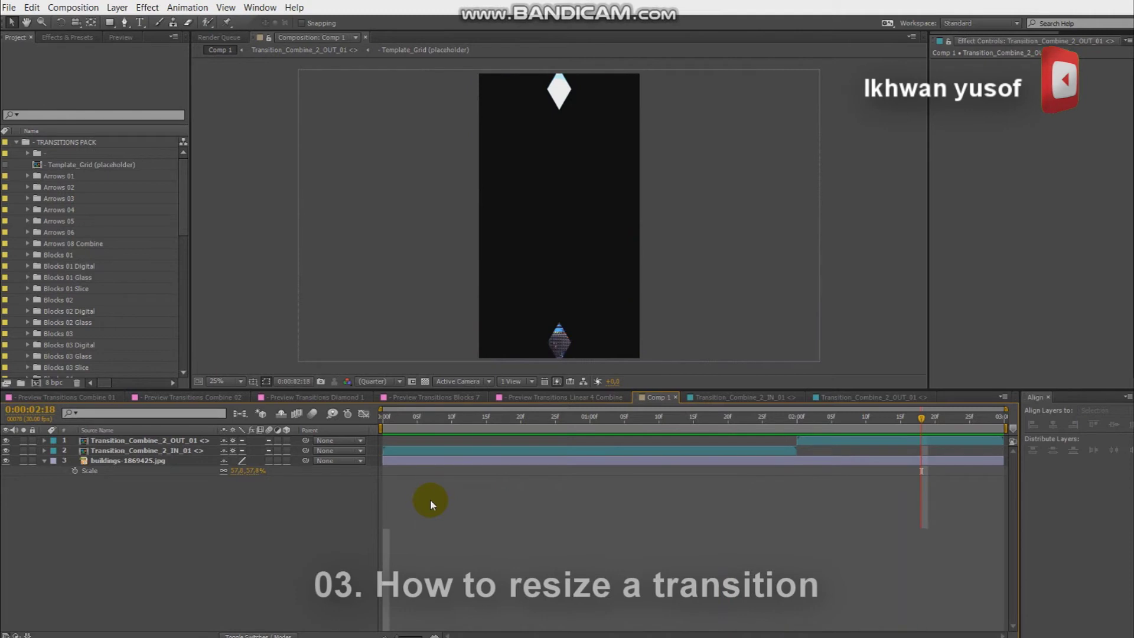
pyautogui.click(73, 7)
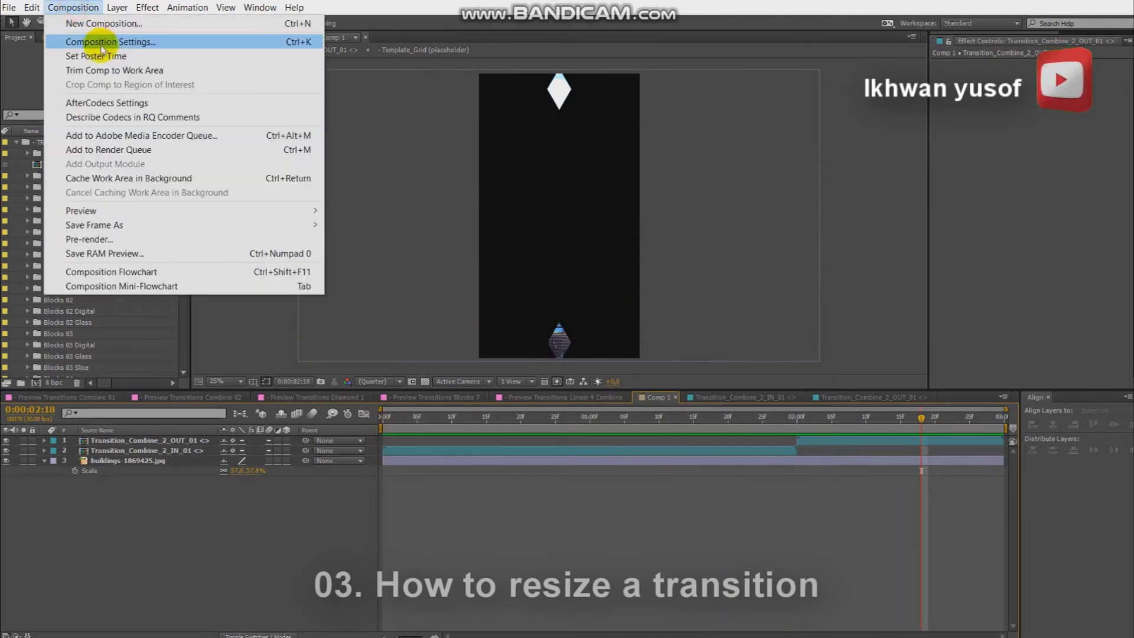
pyautogui.click(112, 41)
pyautogui.click(170, 188)
pyautogui.write('1080')
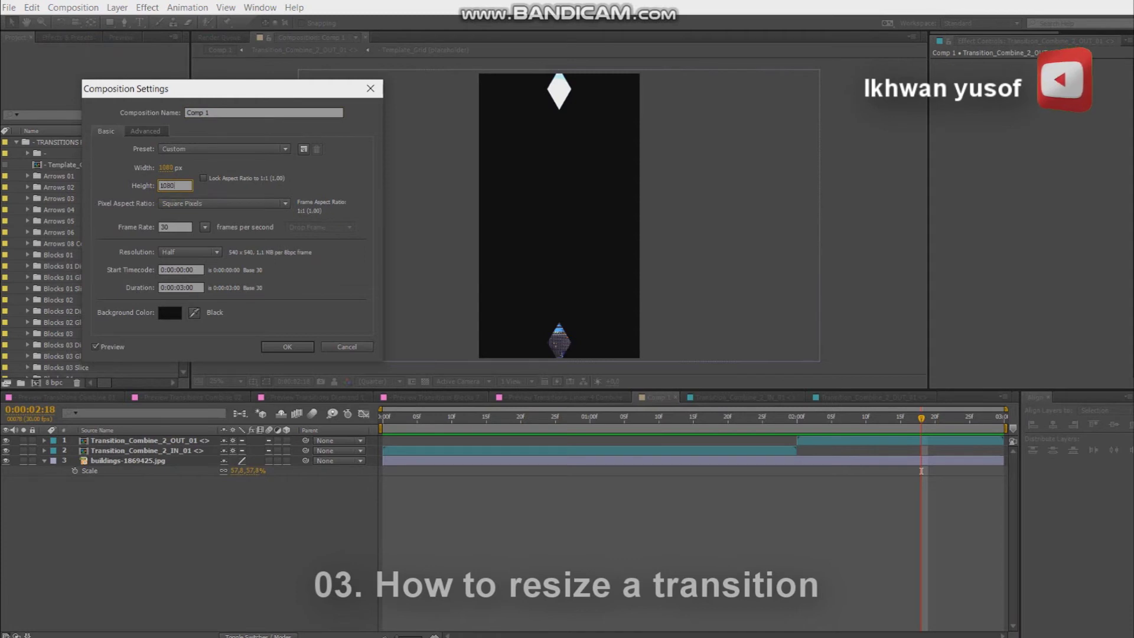
pyautogui.click(283, 347)
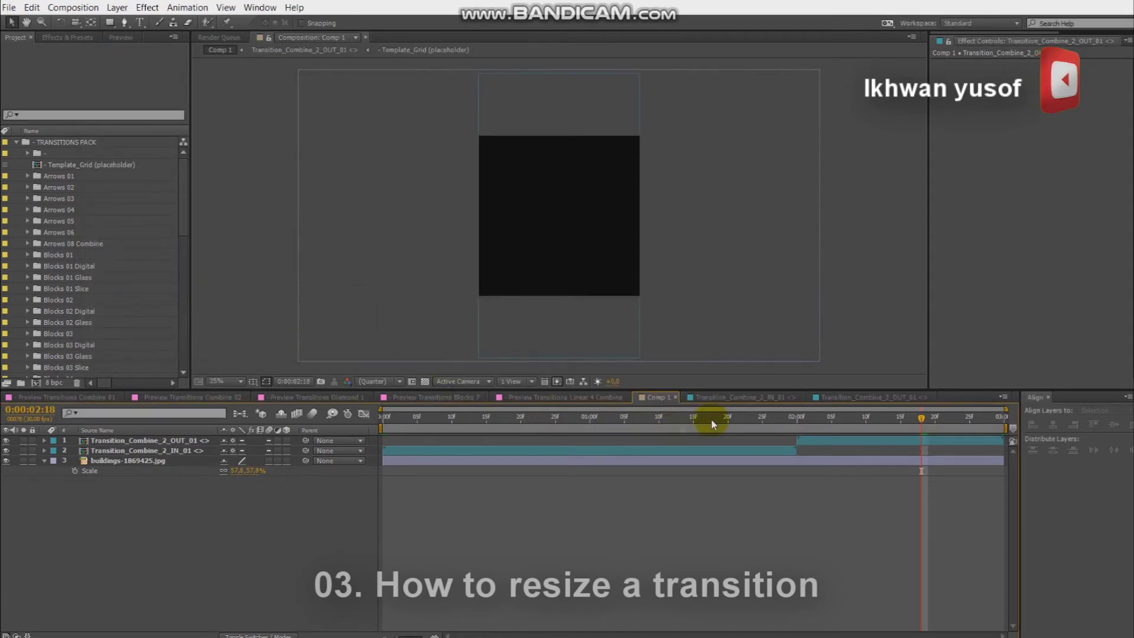
pyautogui.click(752, 398)
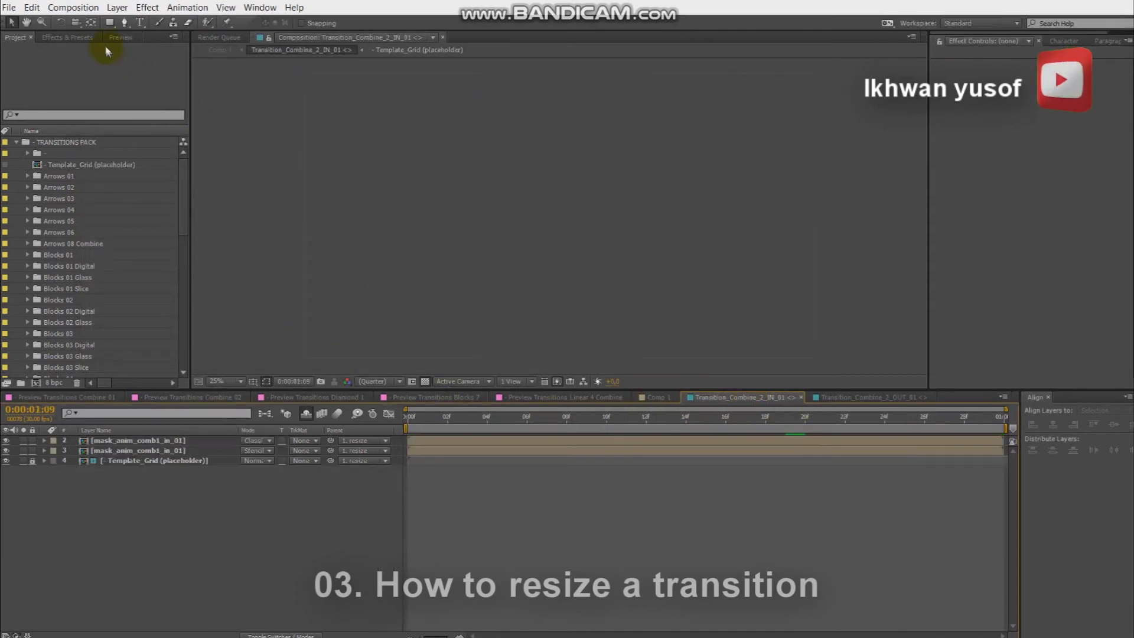
# Set the Transition_Combine_2_IN_01 comp height to 1080, making it a square
pyautogui.click(73, 7)
pyautogui.click(87, 41)
pyautogui.click(173, 186)
pyautogui.write('1080')
pyautogui.click(286, 348)
# Make Transition_Combine_2_OUT_01 a 1080 × 1080 square as well
pyautogui.click(838, 397)
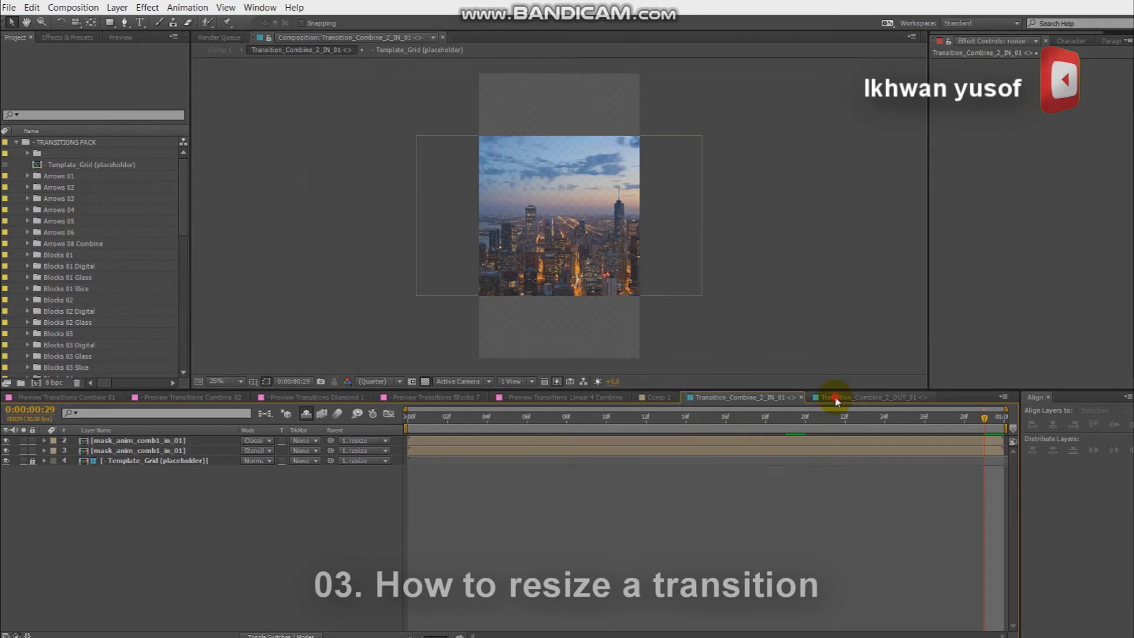
pyautogui.click(73, 7)
pyautogui.click(71, 41)
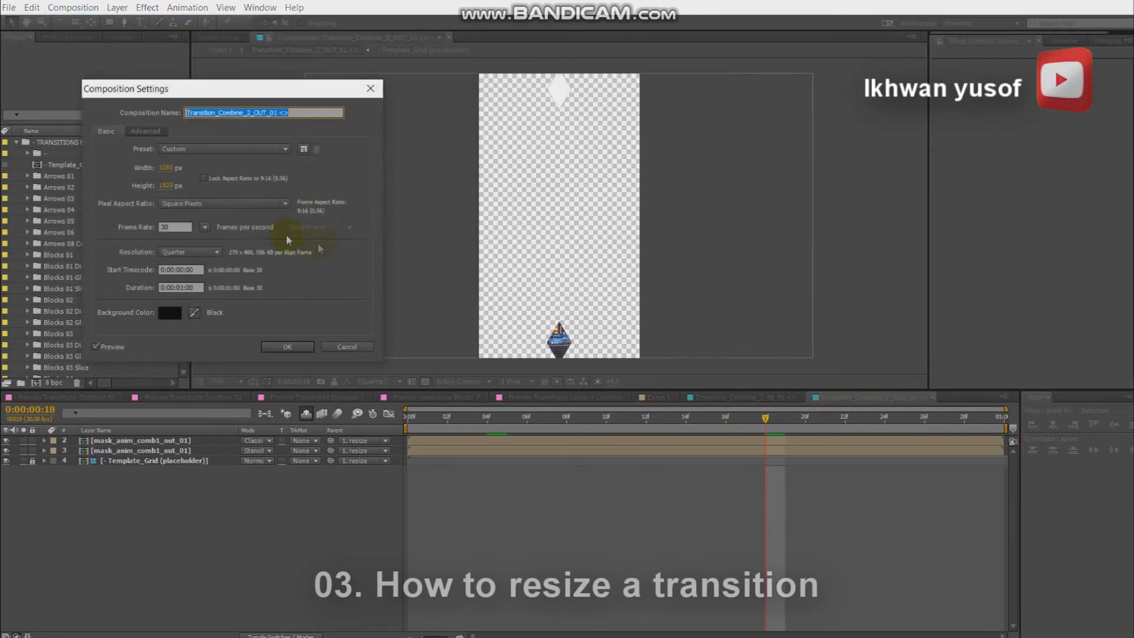
pyautogui.click(166, 187)
pyautogui.write('1')
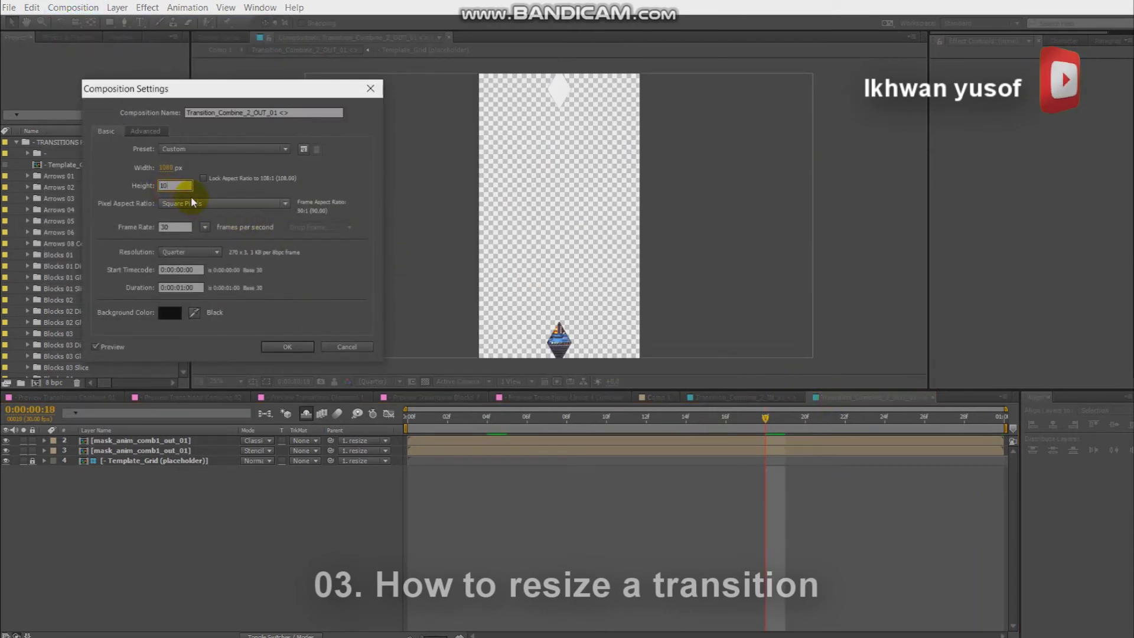
pyautogui.write('0')
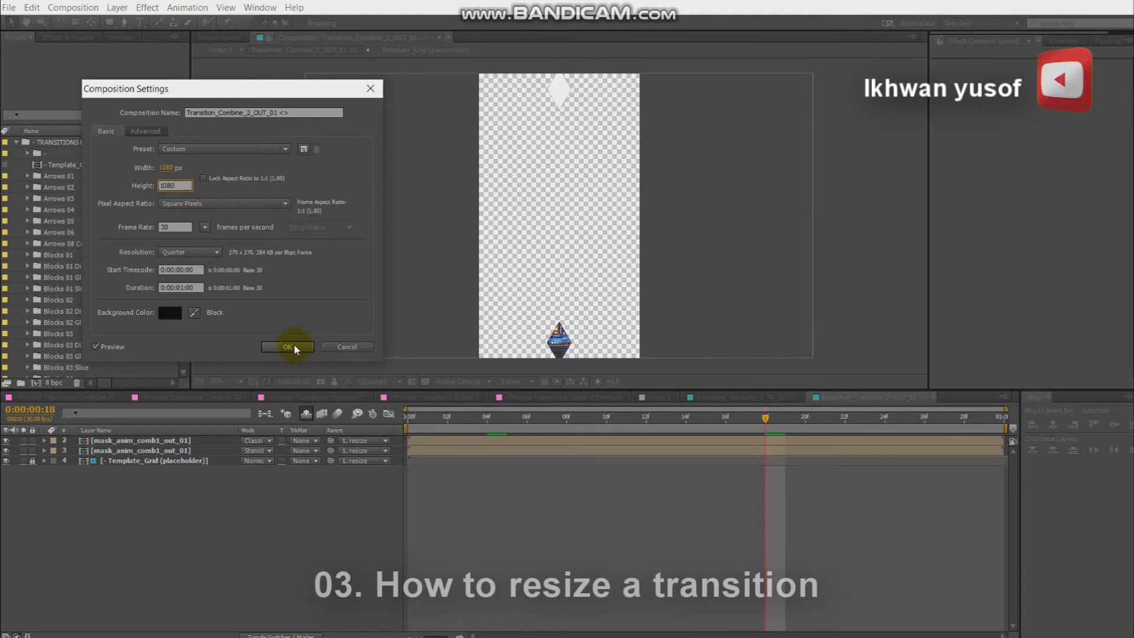
pyautogui.click(296, 348)
# Return to Comp 1, rewind to the start and preview the square transition
pyautogui.click(654, 397)
pyautogui.moveTo(418, 418); pyautogui.dragTo(342, 417)
pyautogui.click(425, 508)
pyautogui.press('space')
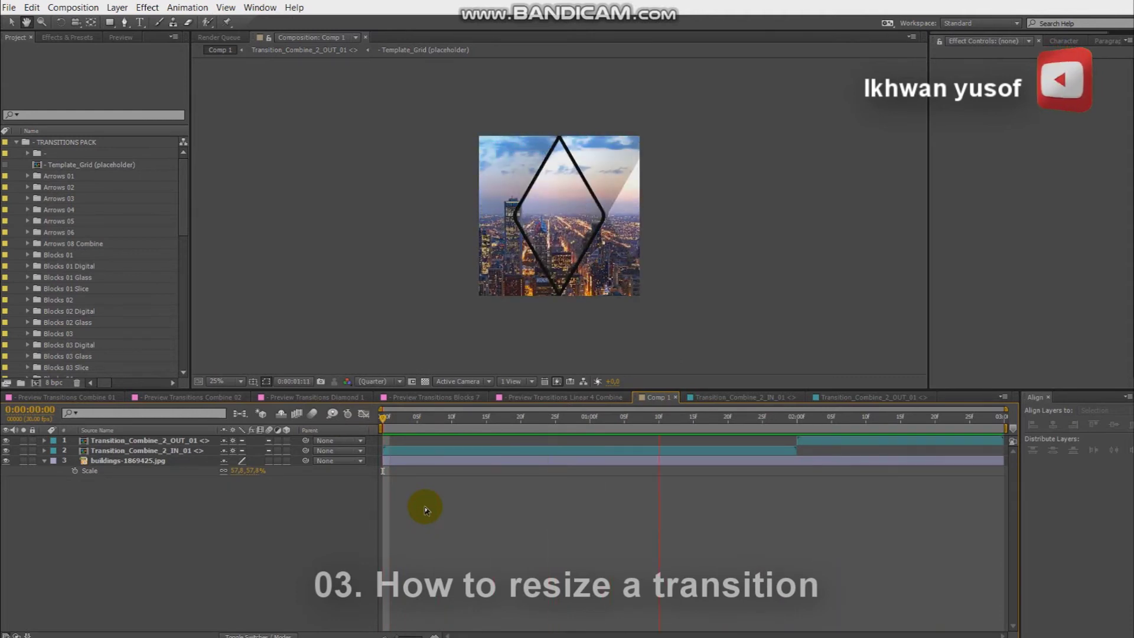
# Rewind, then resize Comp 1 to 3840 × 2160 with the aspect ratio locked at 16:9
pyautogui.moveTo(437, 418); pyautogui.dragTo(375, 419)
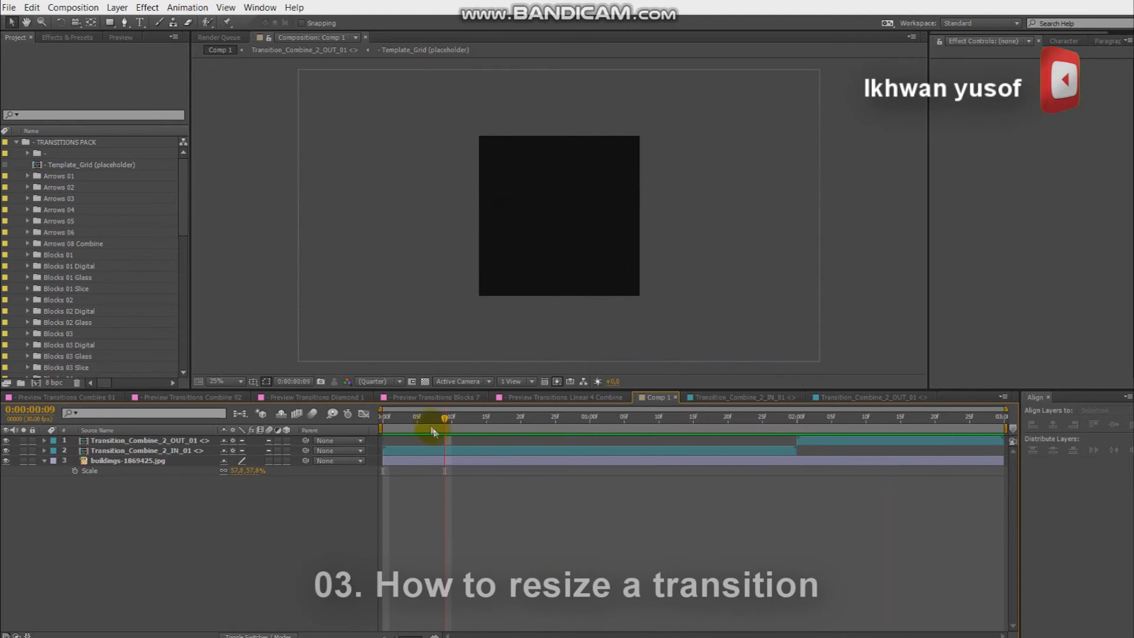
pyautogui.click(75, 7)
pyautogui.click(96, 25)
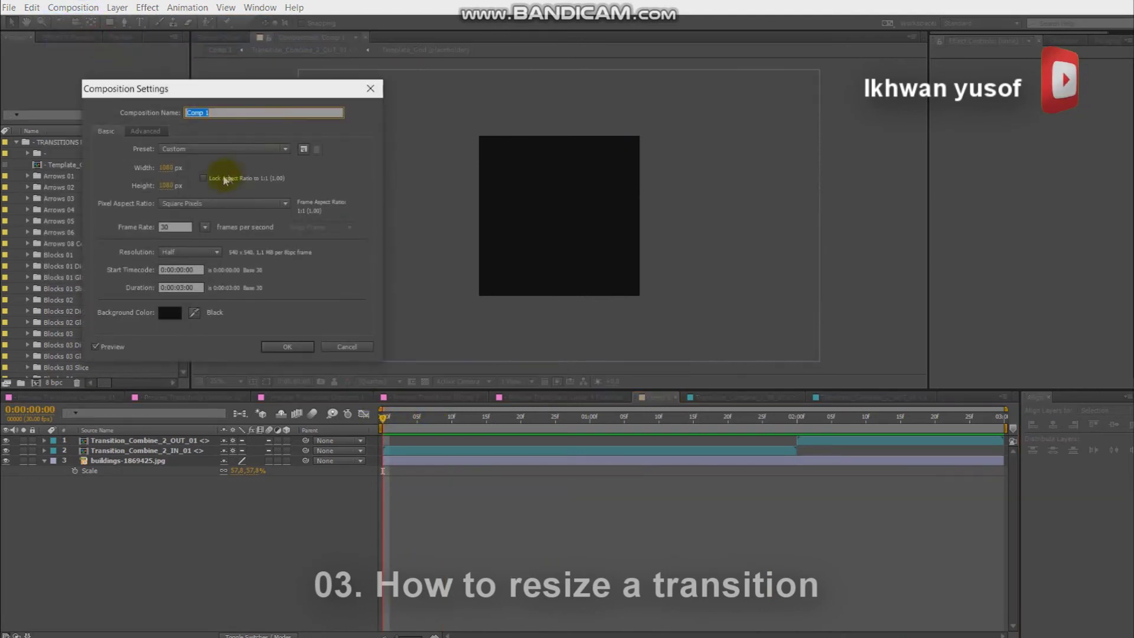
pyautogui.click(166, 169)
pyautogui.write('1920')
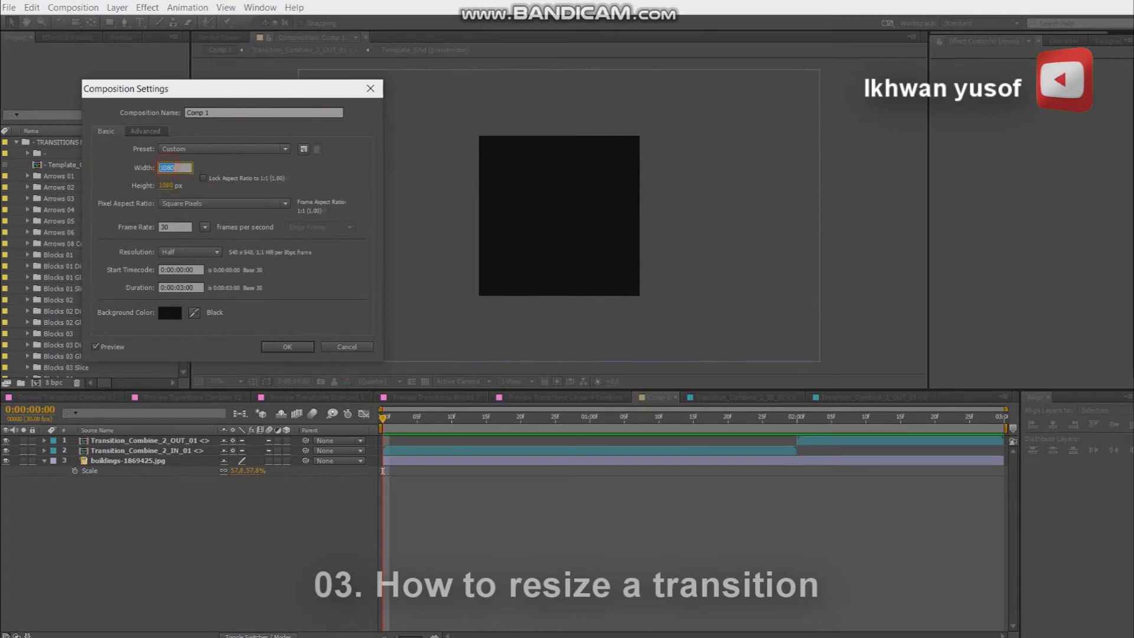
pyautogui.click(201, 178)
pyautogui.write('*2')
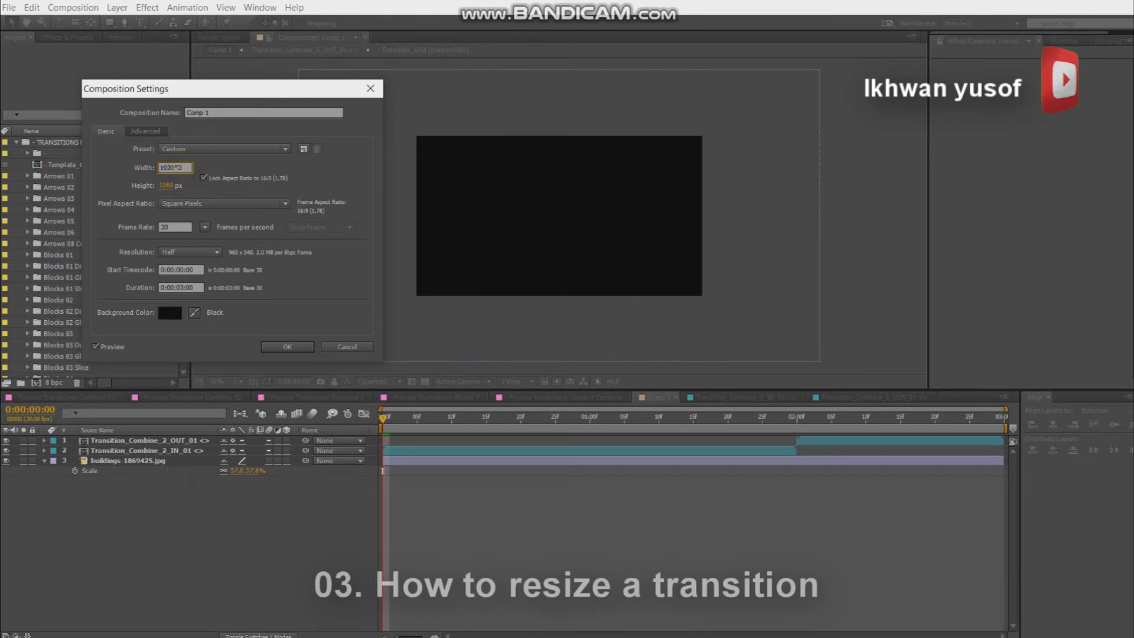
pyautogui.press('Return')
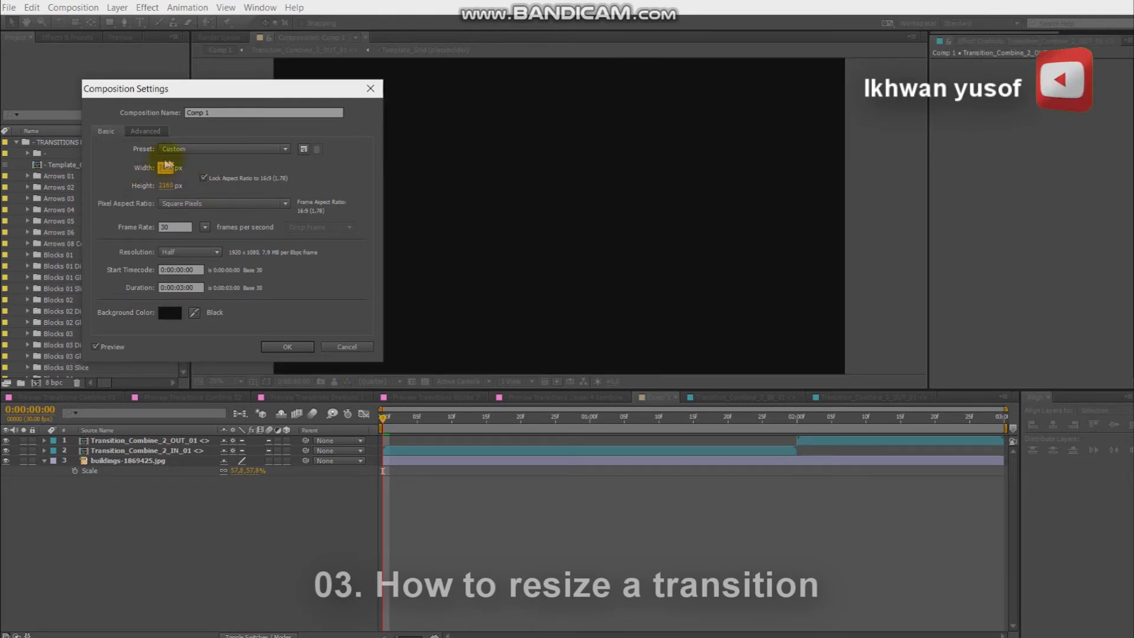
pyautogui.click(289, 348)
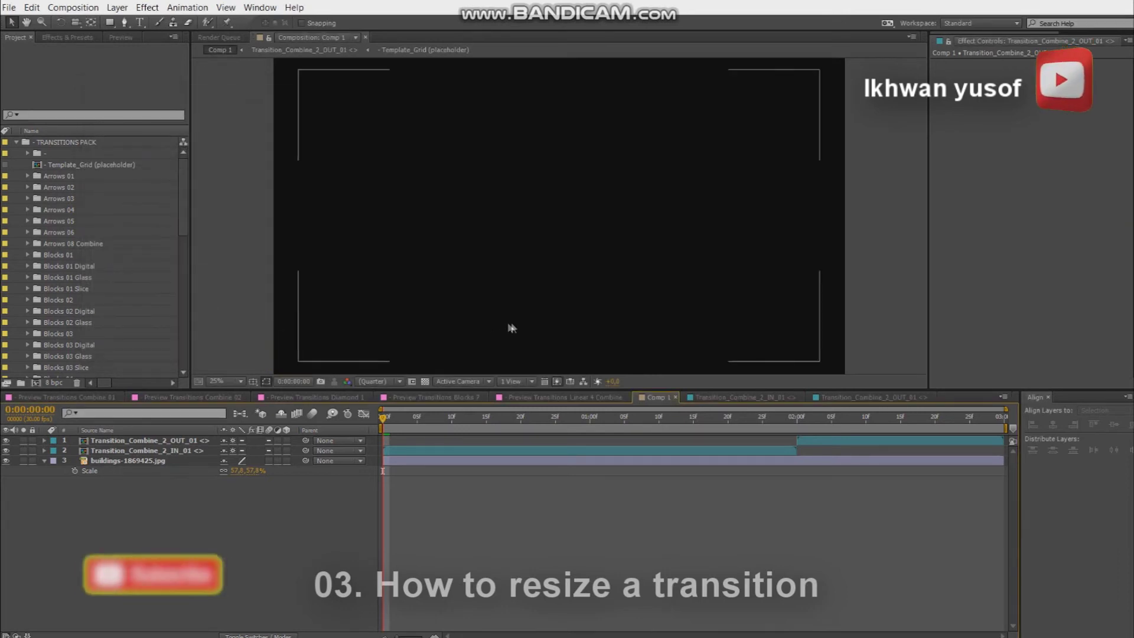
pyautogui.click(747, 405)
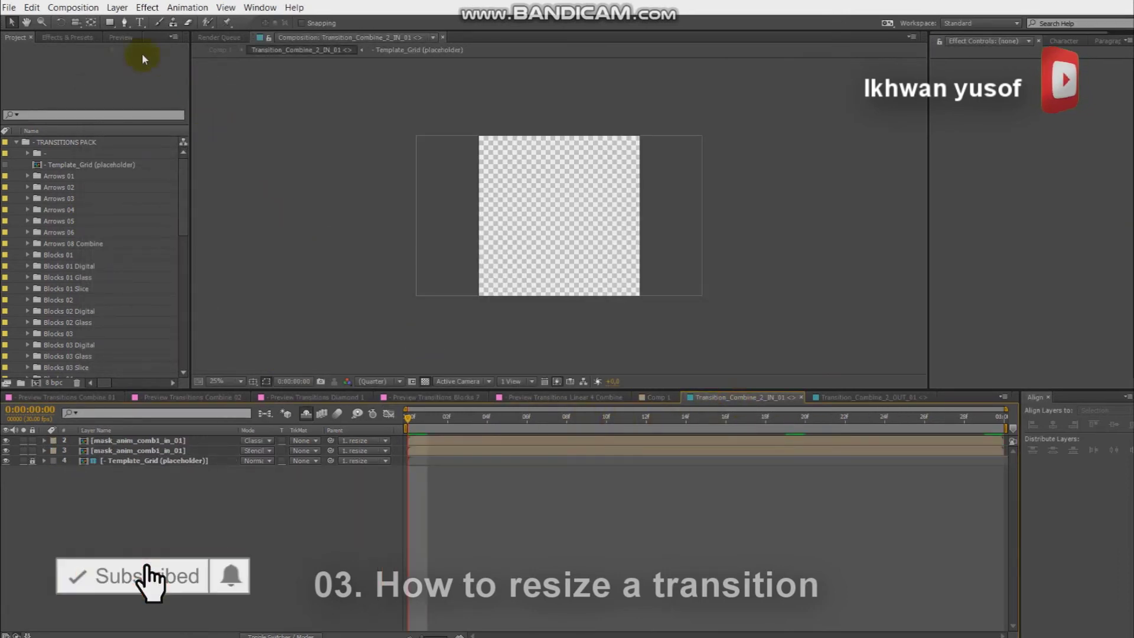
# Resize Transition_Combine_2_IN_01 to 3840 × 2160 with 16:9 locked, then scrub through the transition
pyautogui.click(62, 8)
pyautogui.click(89, 37)
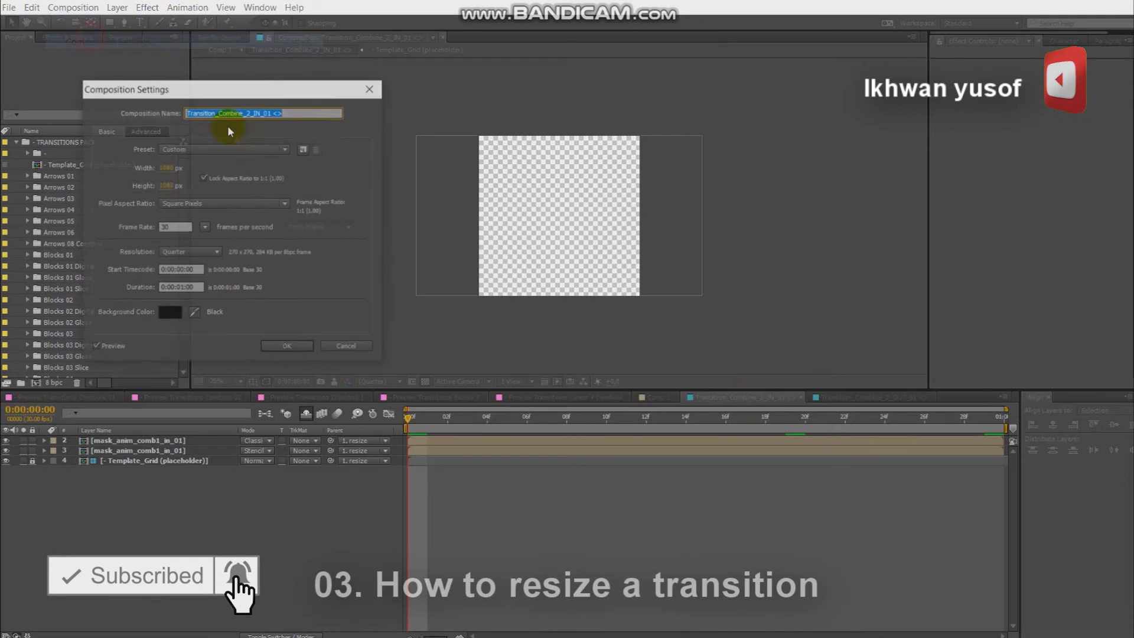
pyautogui.click(202, 177)
pyautogui.write('1920')
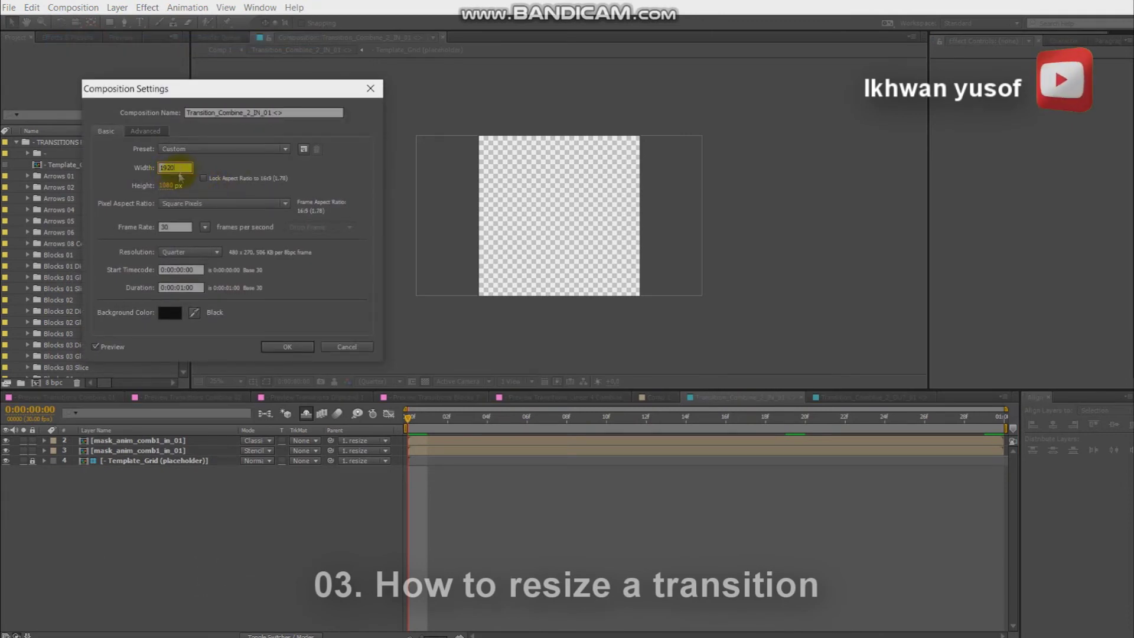
pyautogui.click(204, 177)
pyautogui.write('*2')
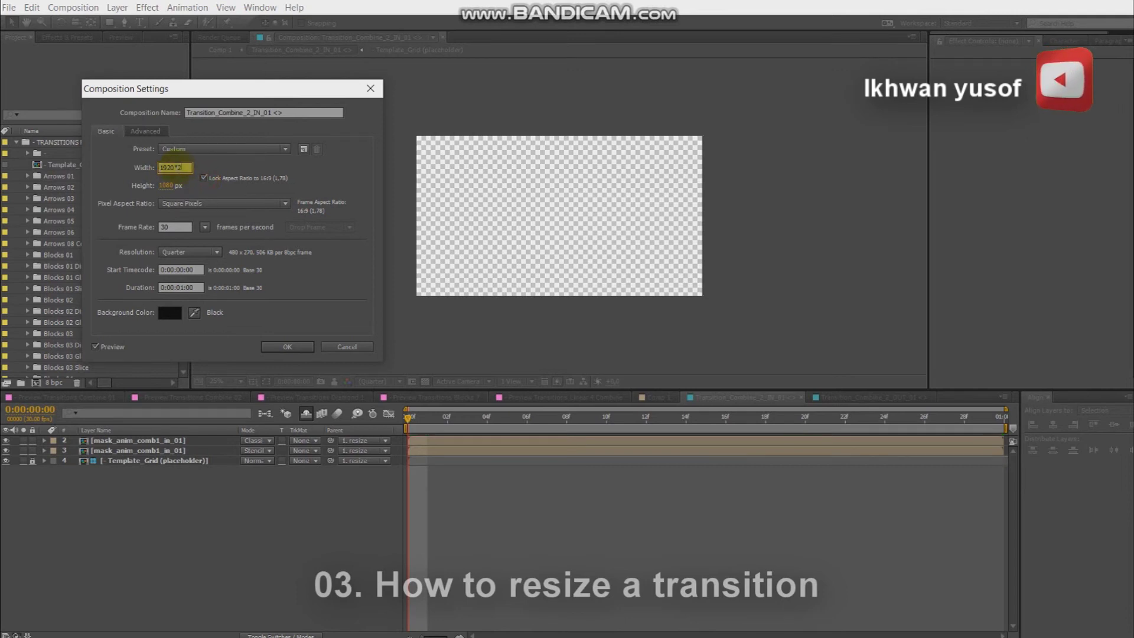
pyautogui.press('Return')
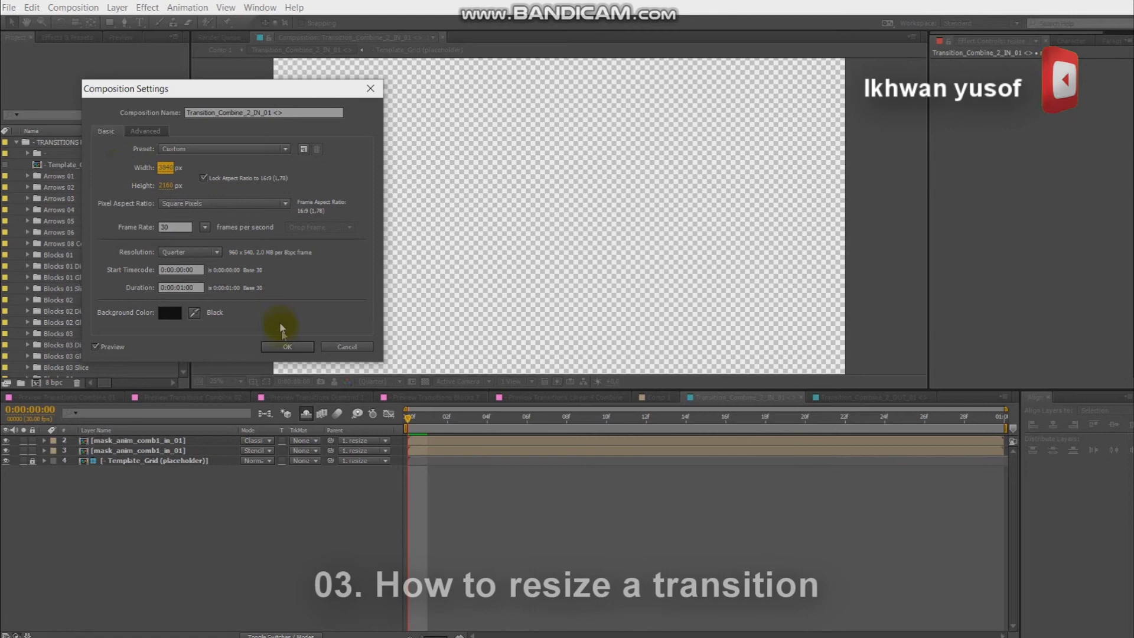
pyautogui.click(287, 347)
pyautogui.moveTo(440, 417)
pyautogui.mouseDown()
pyautogui.moveTo(592, 444)
pyautogui.moveTo(790, 458)
pyautogui.mouseUp()
# Resize Transition_Combine_2_OUT_01 to 3840 × 2160 with the 16:9 aspect ratio locked
pyautogui.click(870, 398)
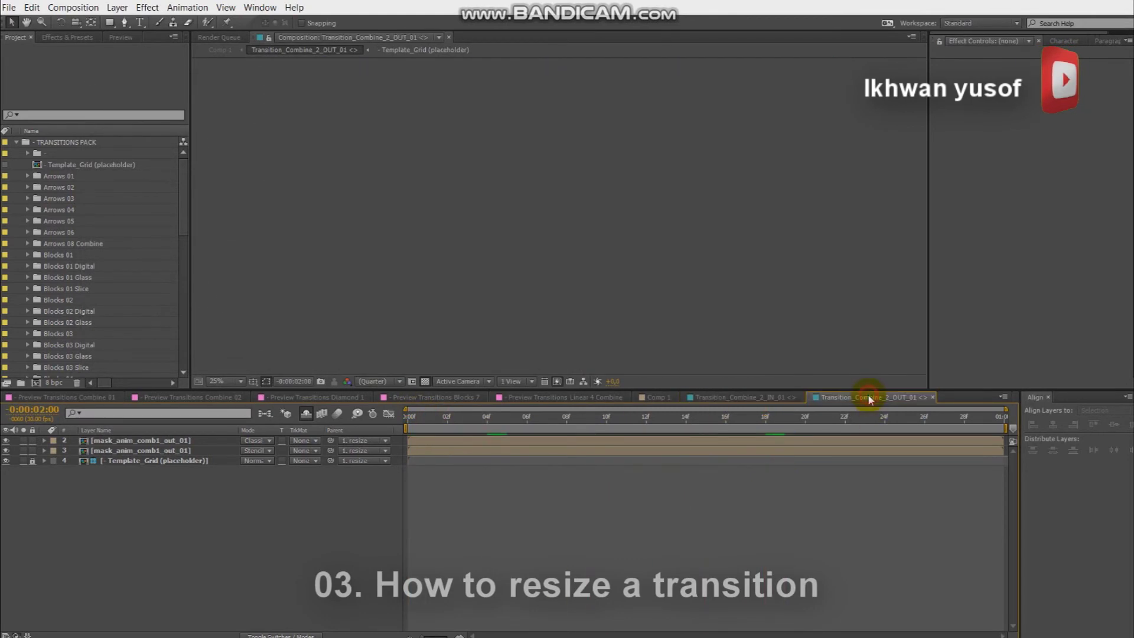
pyautogui.click(73, 7)
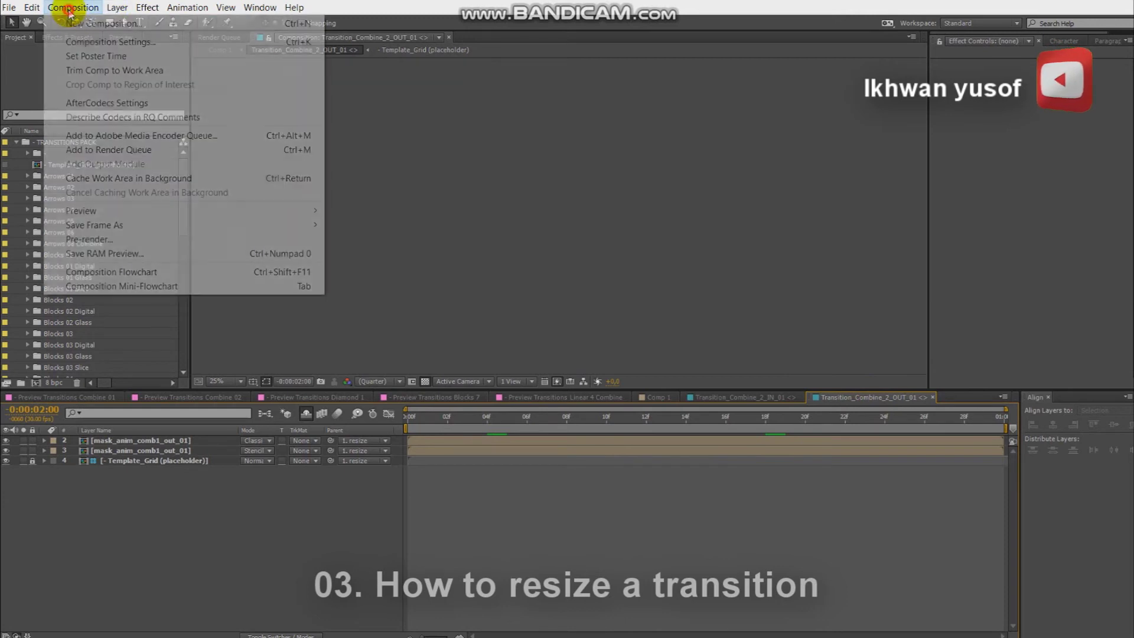
pyautogui.click(83, 43)
pyautogui.click(204, 178)
pyautogui.click(167, 168)
pyautogui.write('1920')
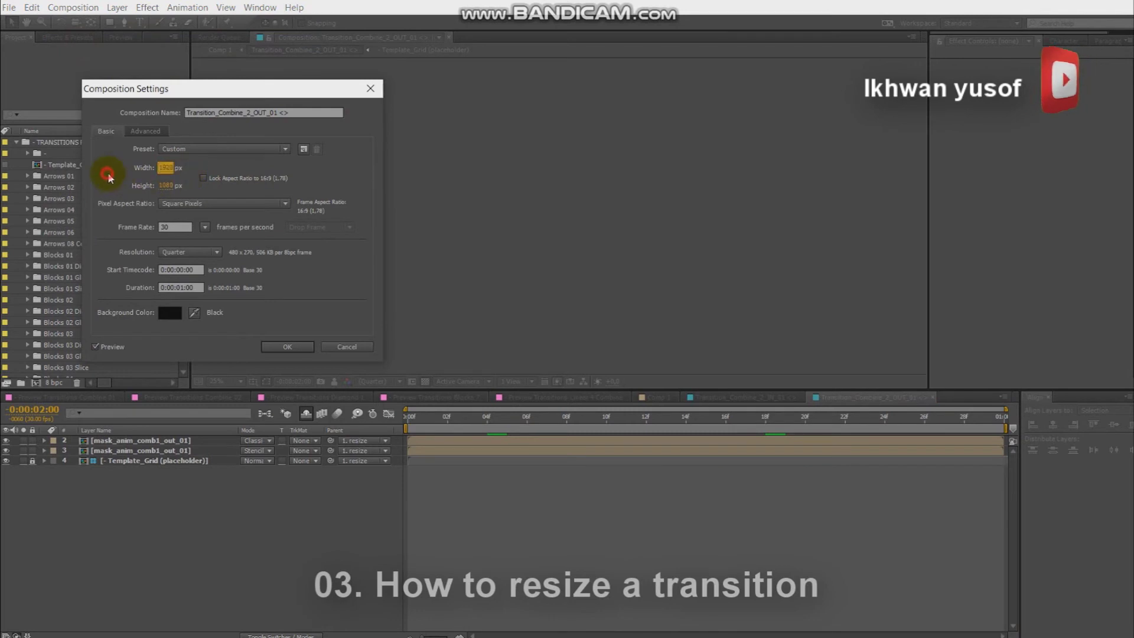
pyautogui.click(204, 178)
pyautogui.click(176, 168)
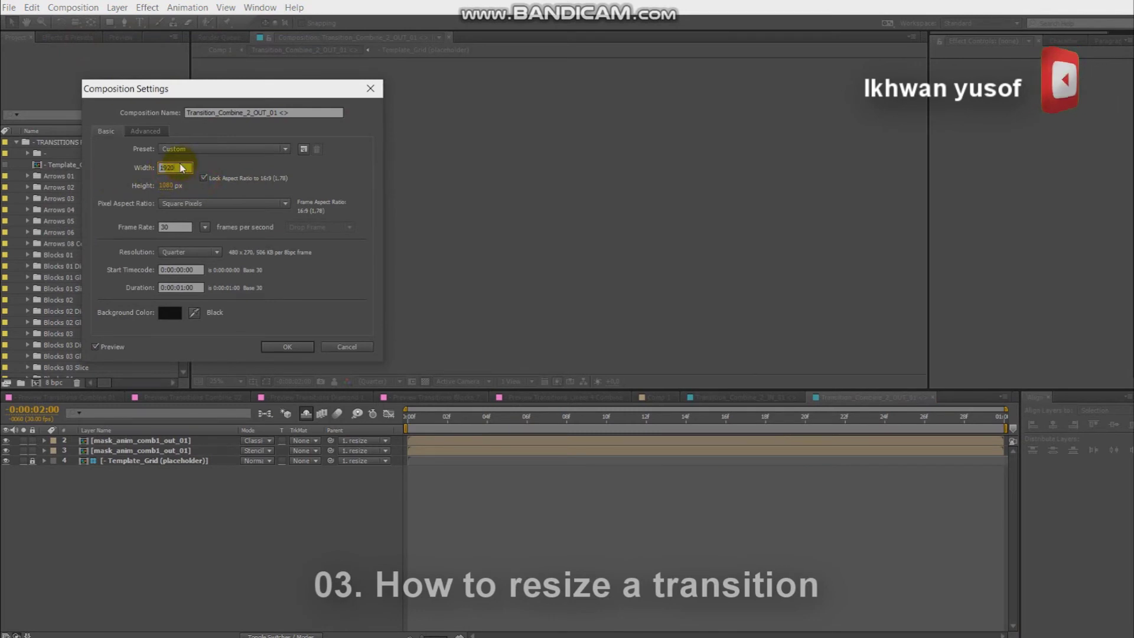
pyautogui.write('2')
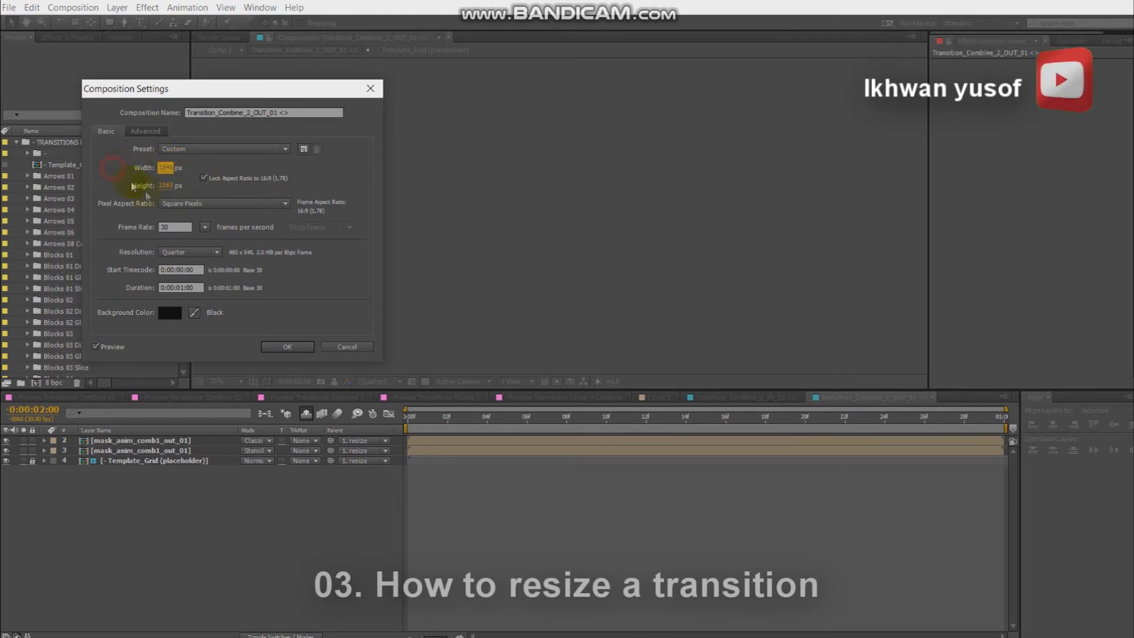
pyautogui.click(287, 346)
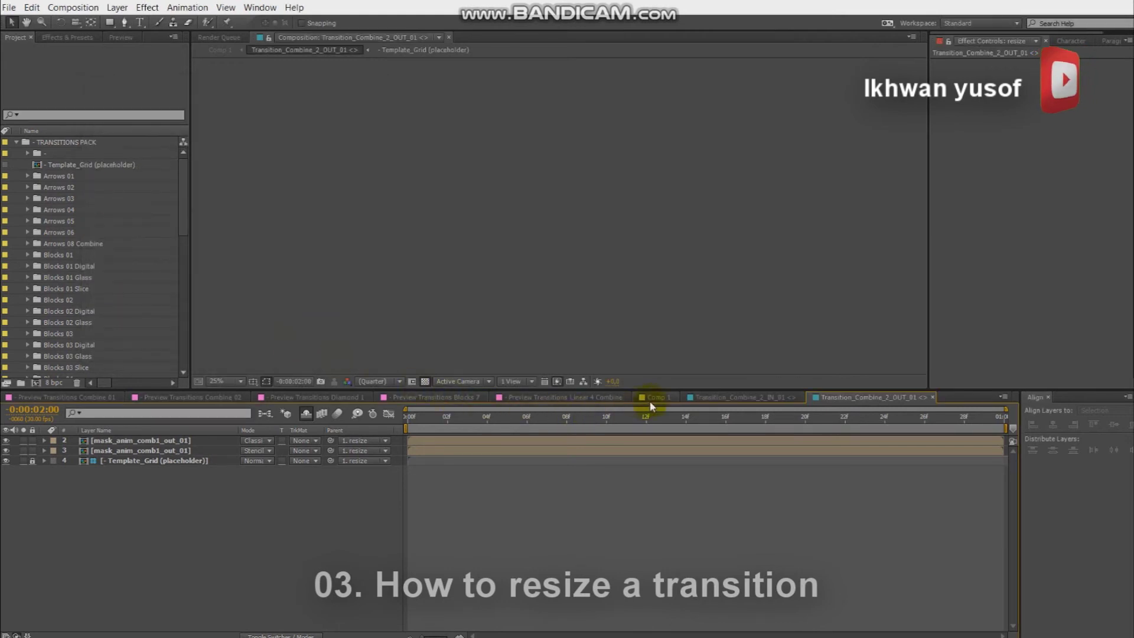
pyautogui.click(657, 400)
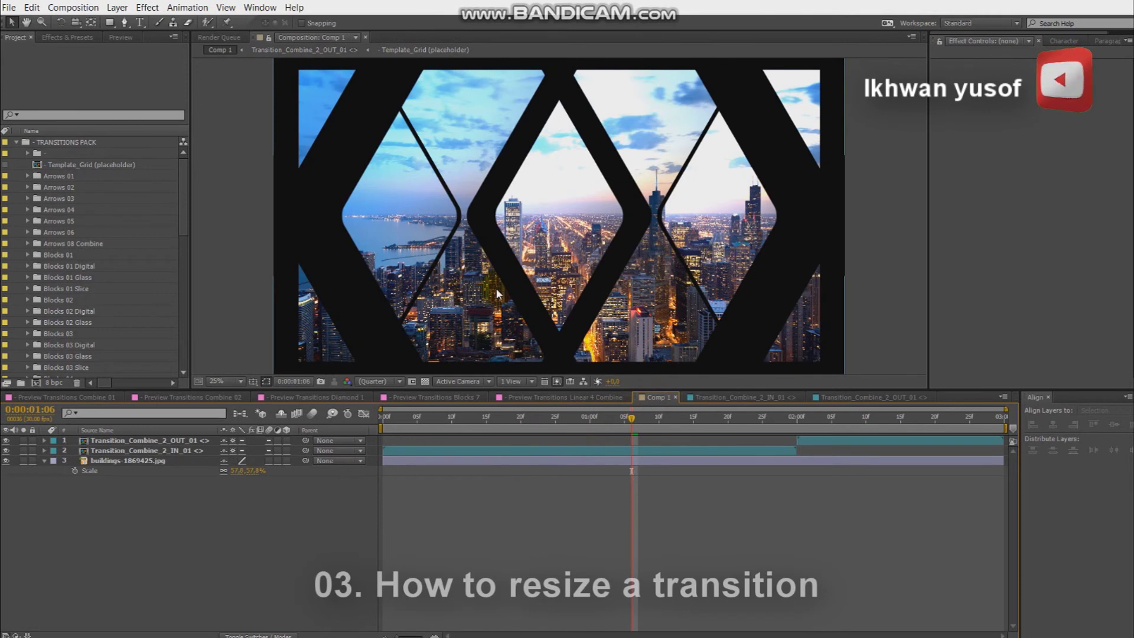
# Rewind, set the viewer zoom to Fit and preview the transition
pyautogui.moveTo(458, 414); pyautogui.dragTo(381, 416)
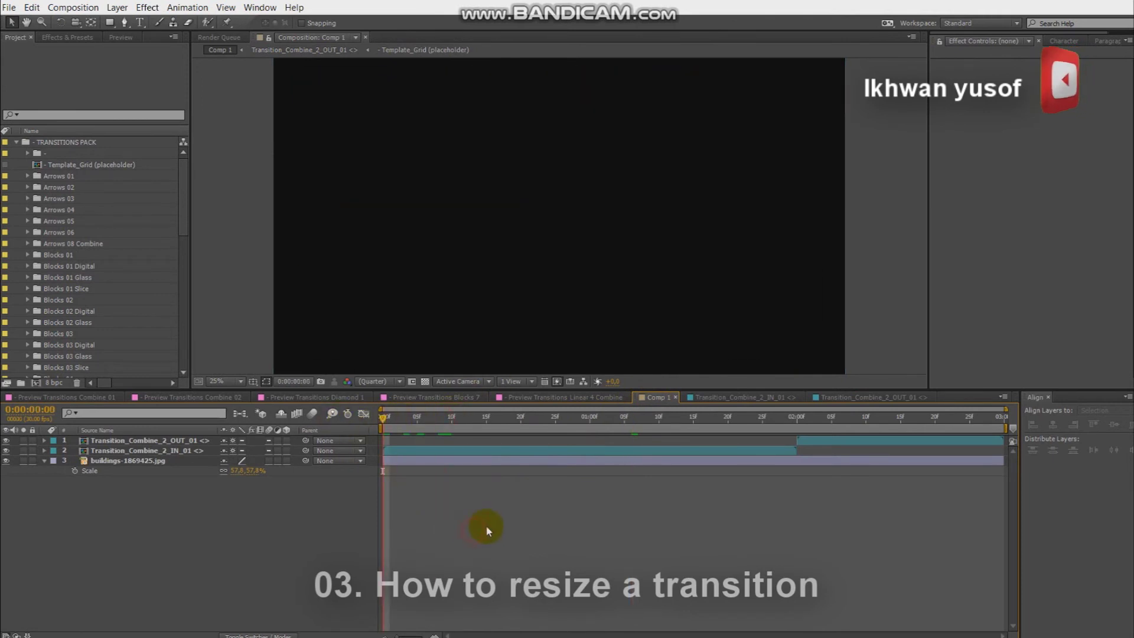
pyautogui.click(228, 381)
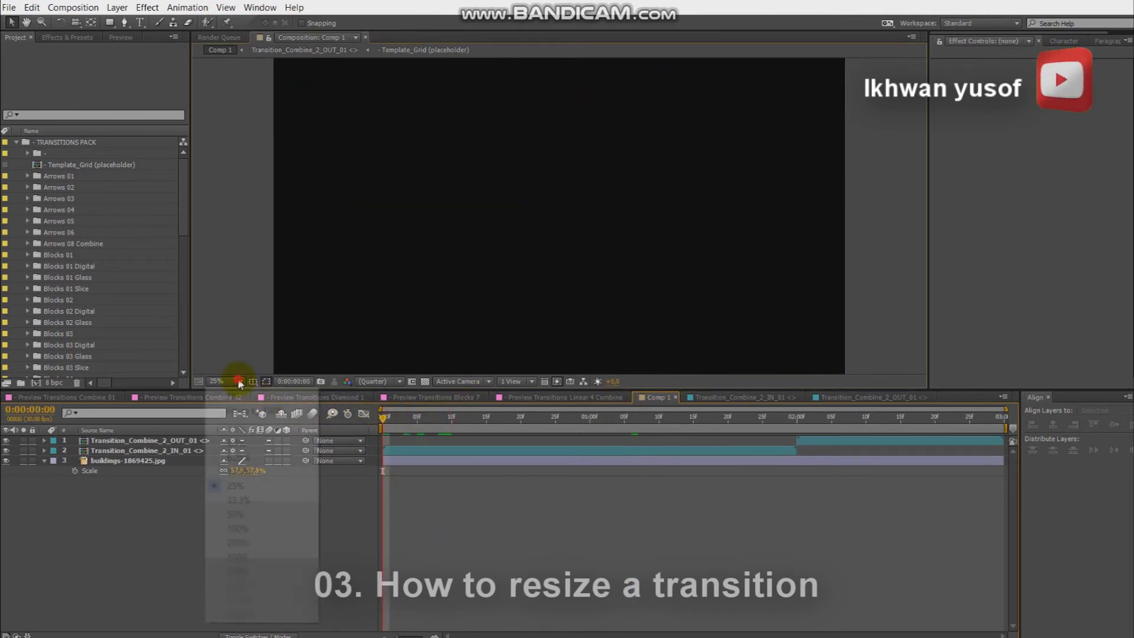
pyautogui.click(236, 395)
pyautogui.press('space')
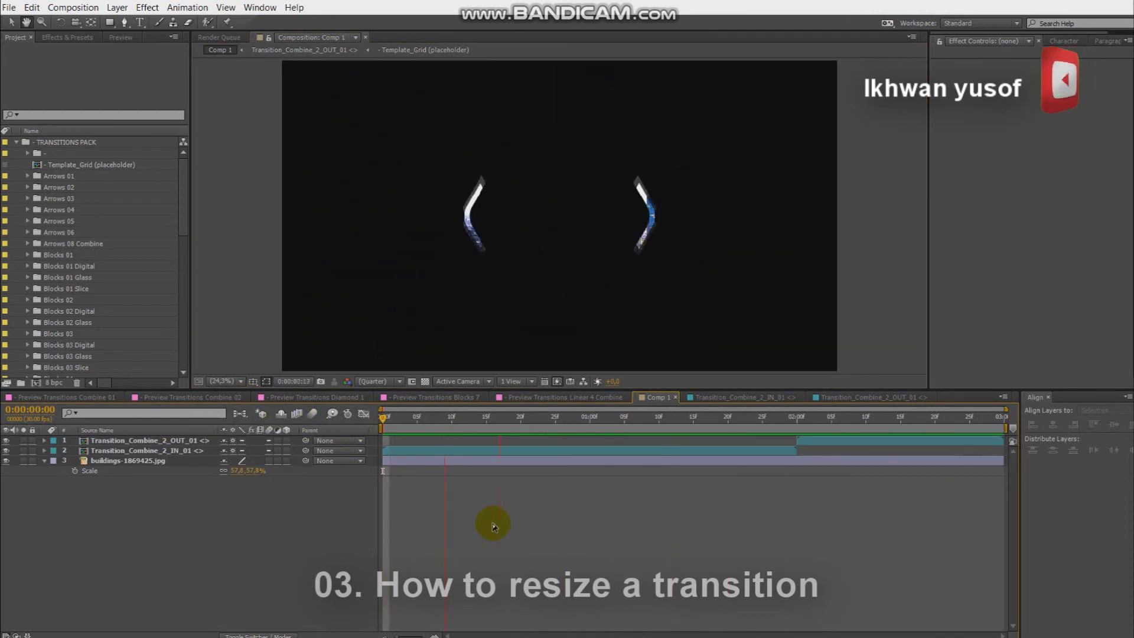
# Scale the city photo up to 64.7% so it fills the frame, then preview again
pyautogui.moveTo(518, 420); pyautogui.dragTo(679, 421)
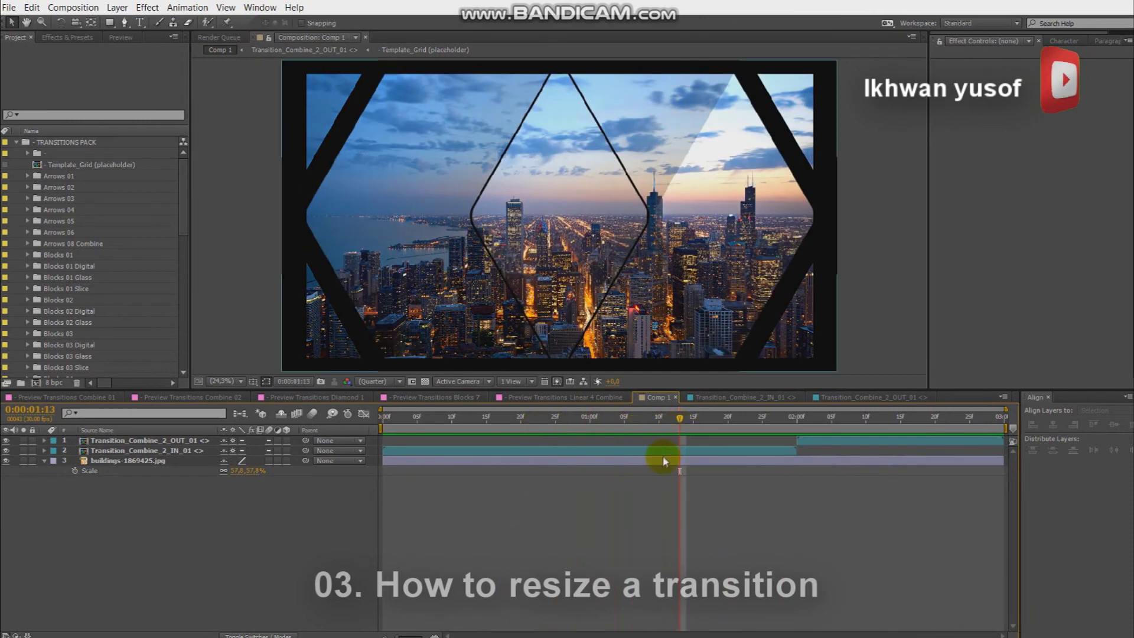
pyautogui.click(664, 461)
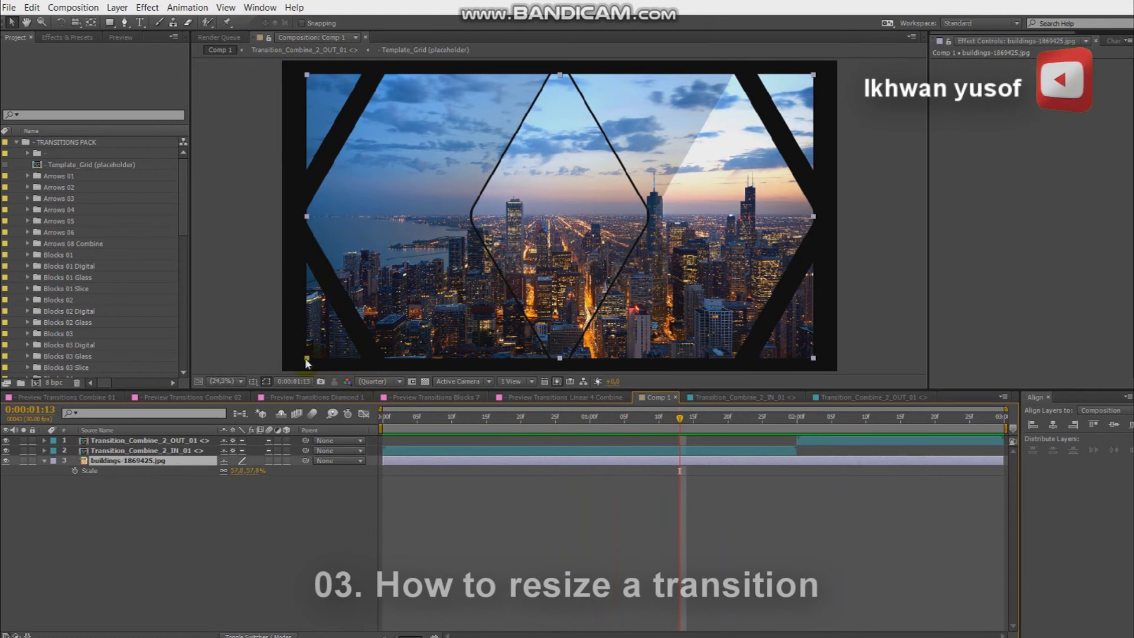
pyautogui.moveTo(234, 471); pyautogui.dragTo(241, 474)
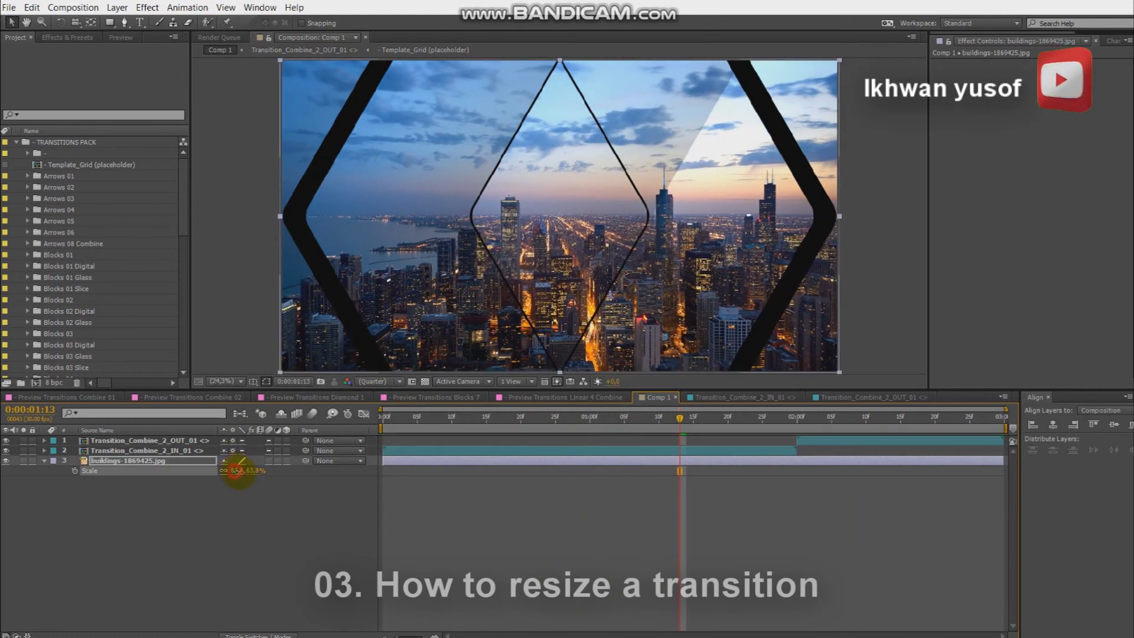
pyautogui.moveTo(235, 471); pyautogui.dragTo(242, 477)
pyautogui.click(461, 490)
pyautogui.press('space')
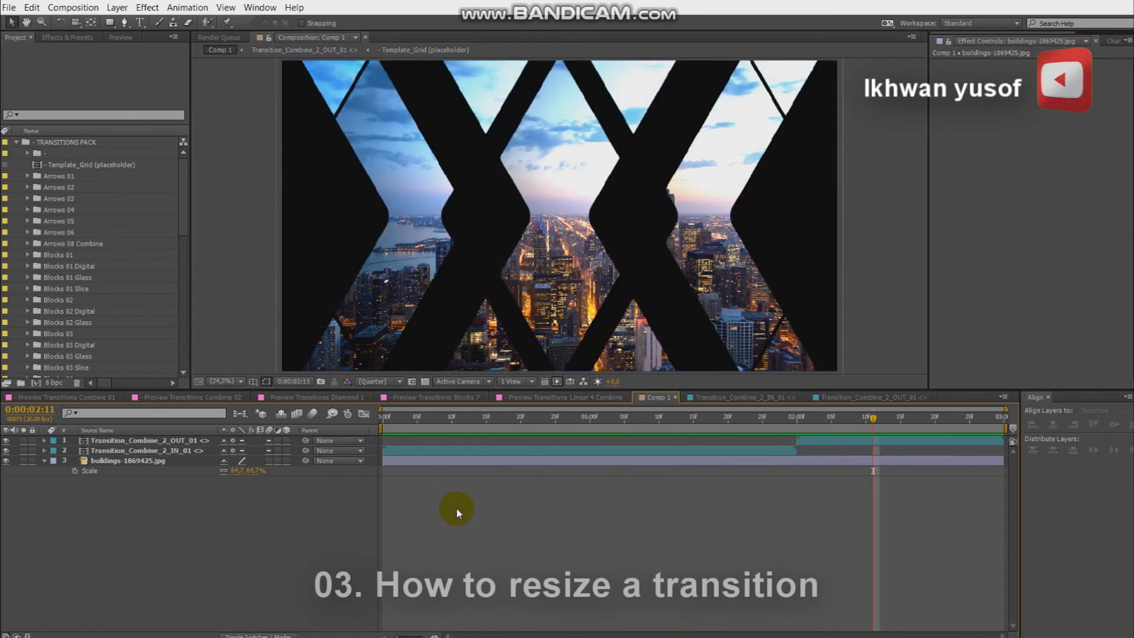
# Set Comp 1's Resolution to Half in Composition Settings
pyautogui.click(86, 8)
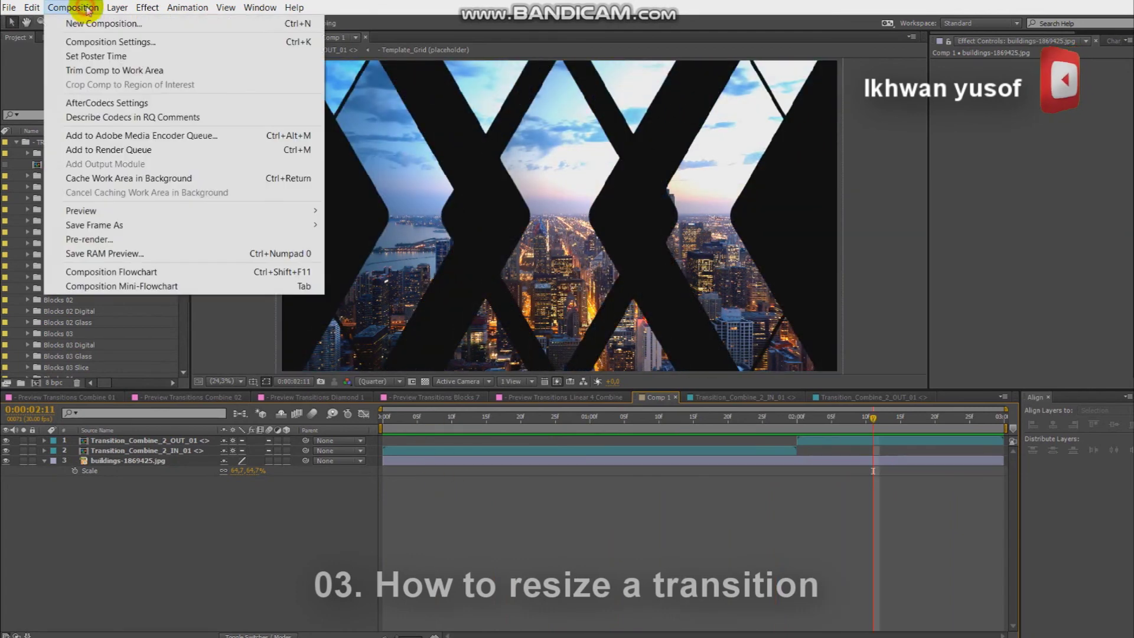
pyautogui.click(107, 42)
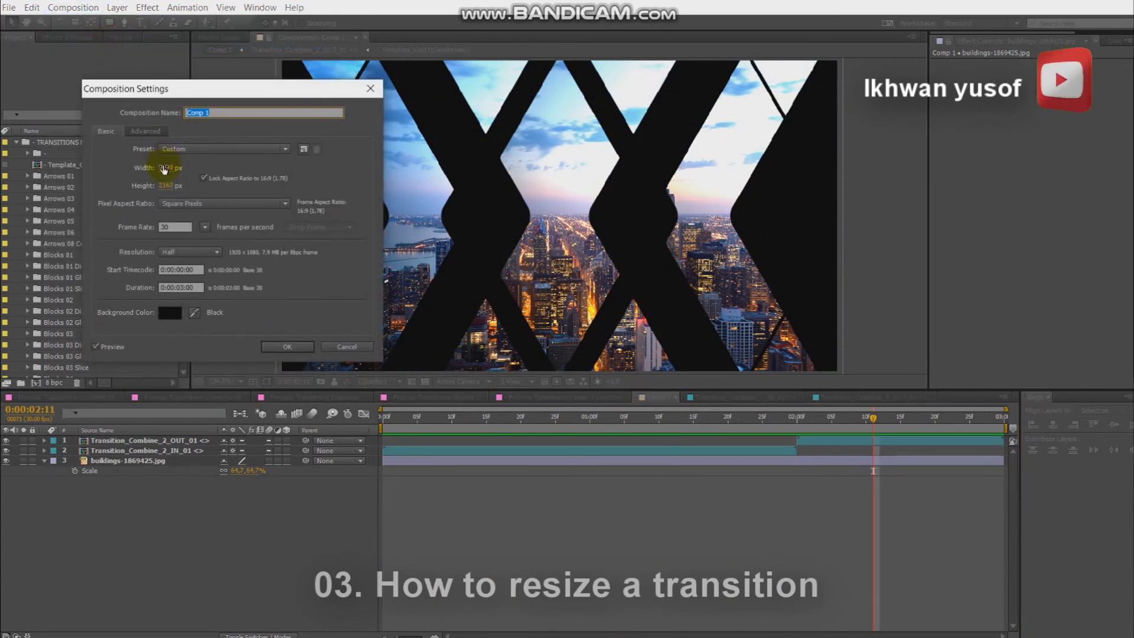
pyautogui.click(300, 352)
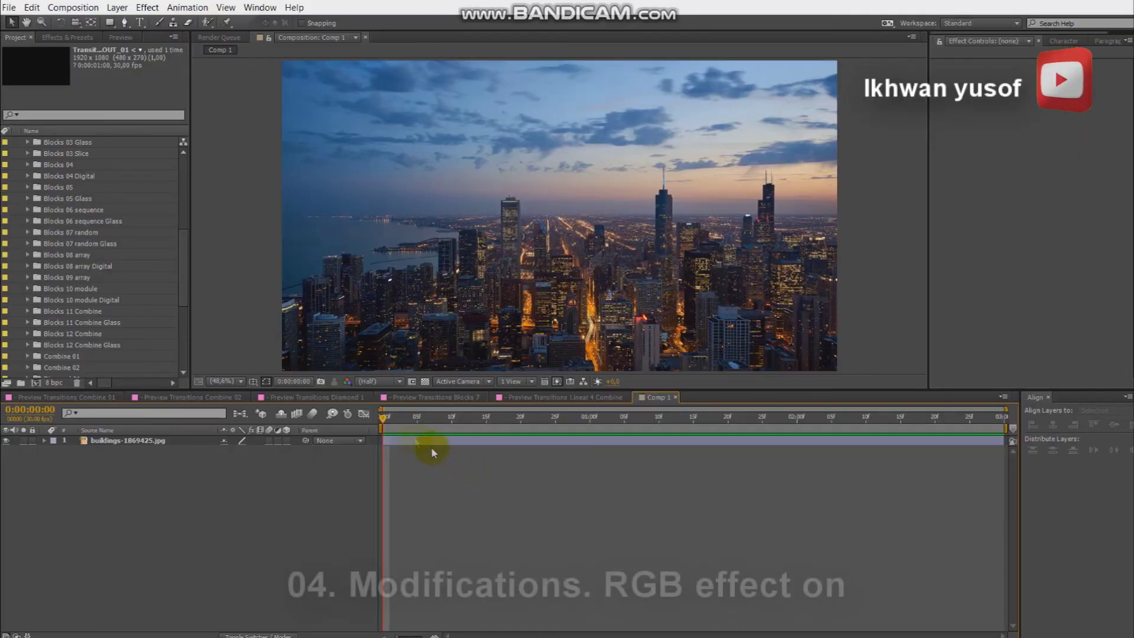
# Add Transition_Block_4_digital IN_01 and OUT_01 to Comp 1, starting OUT_01 at 2:00
pyautogui.click(28, 176)
pyautogui.click(87, 199)
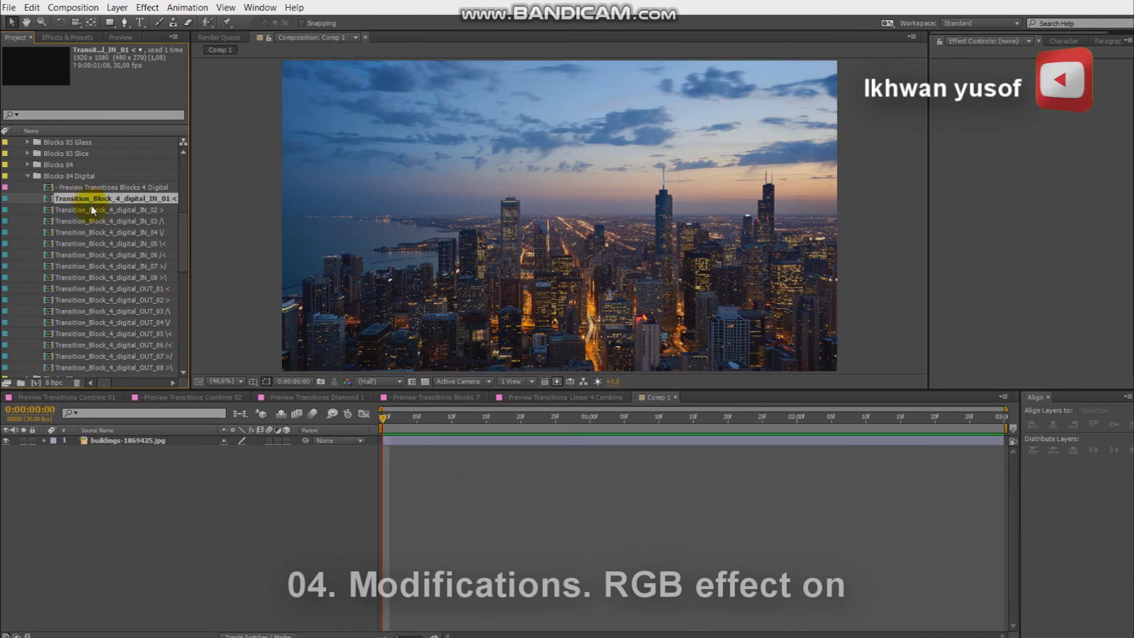
pyautogui.keyDown('ctrl'); pyautogui.click(109, 289); pyautogui.keyUp('ctrl')
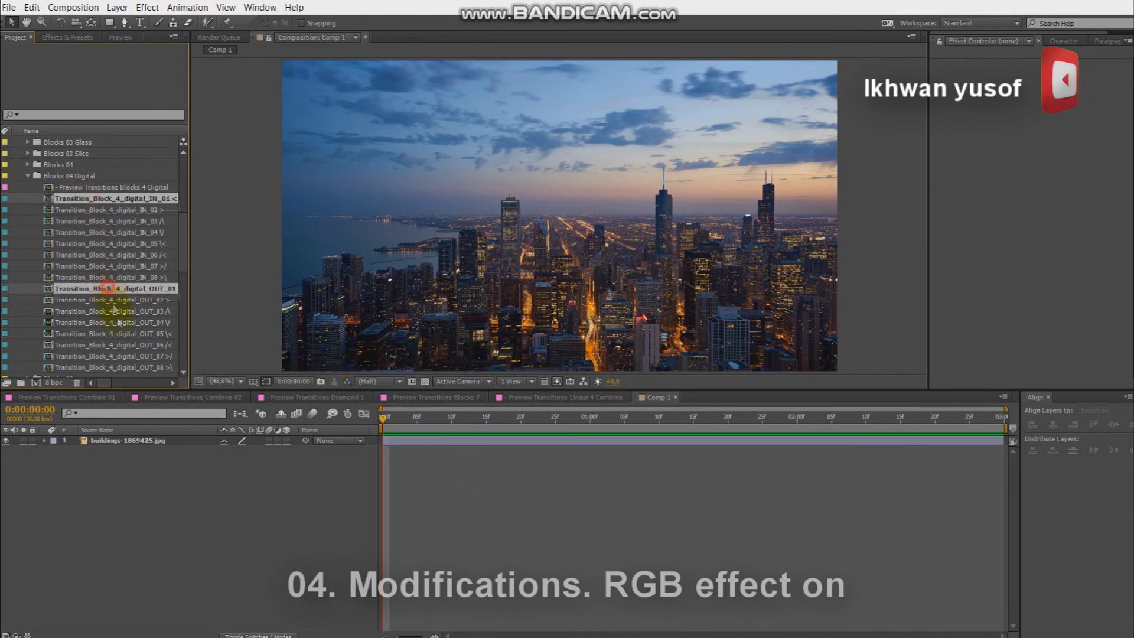
pyautogui.moveTo(115, 310)
pyautogui.mouseDown()
pyautogui.moveTo(129, 436)
pyautogui.moveTo(175, 439)
pyautogui.mouseUp()
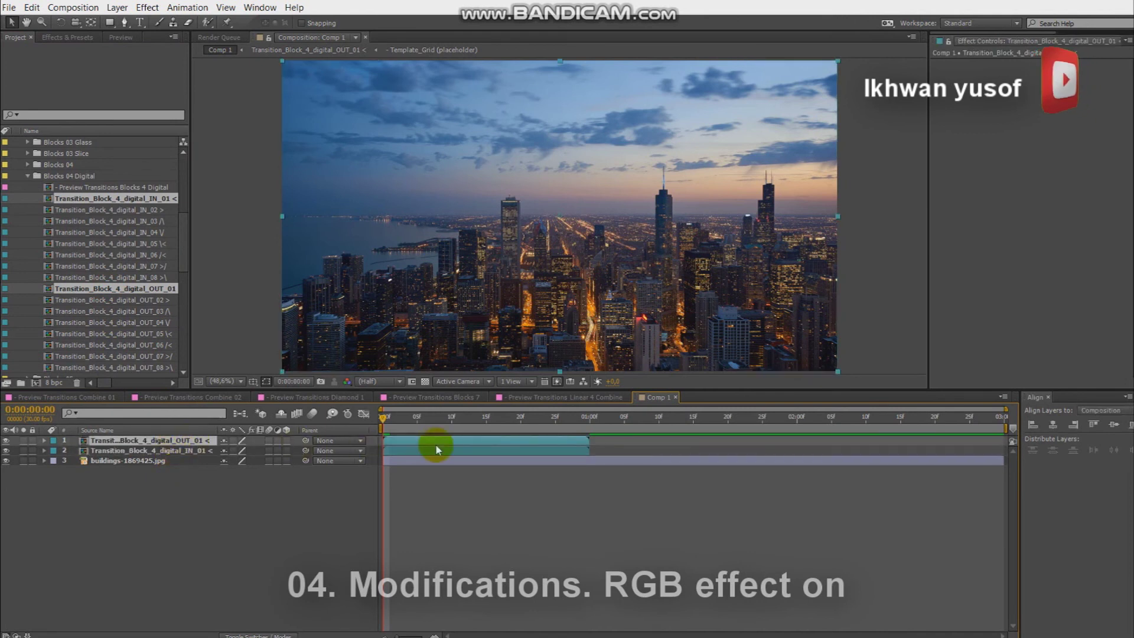
pyautogui.moveTo(437, 442); pyautogui.dragTo(842, 449)
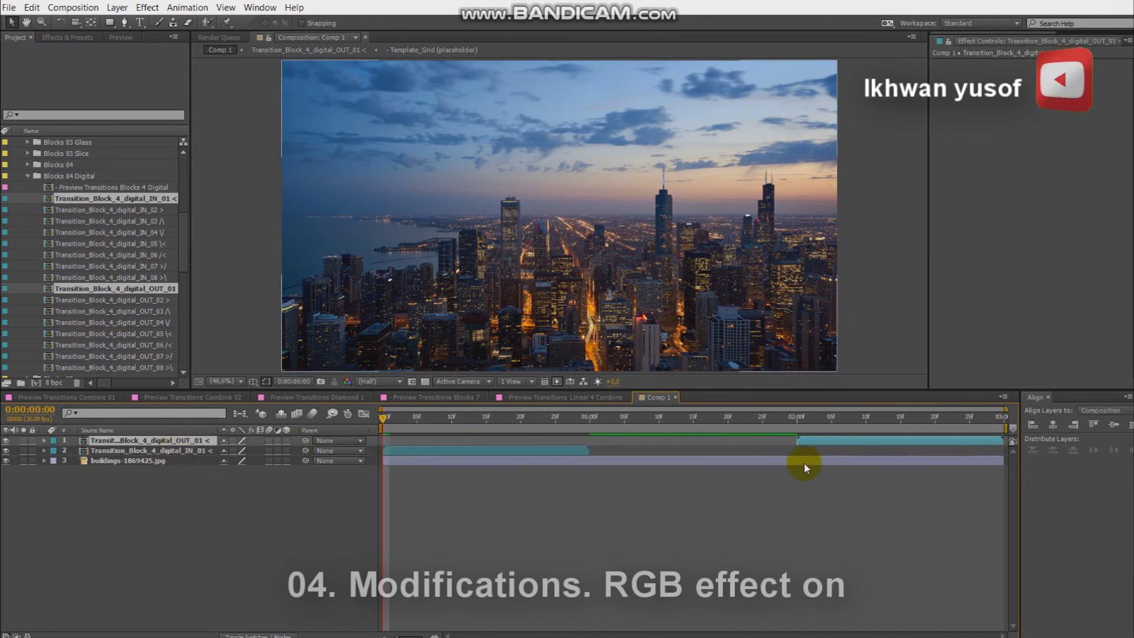
# Toggle the Collapse switch on both block transitions, preview, and open IN_01 at frame 17
pyautogui.keyDown('shift'); pyautogui.click(171, 450); pyautogui.keyUp('shift')
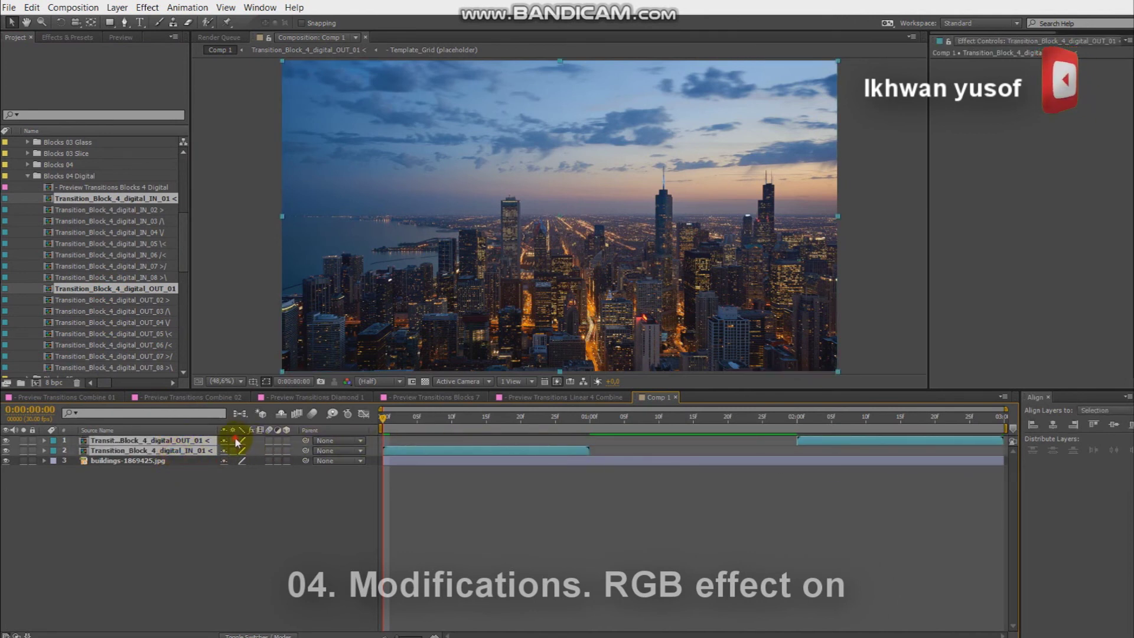
pyautogui.click(236, 441)
pyautogui.press('KP_0')
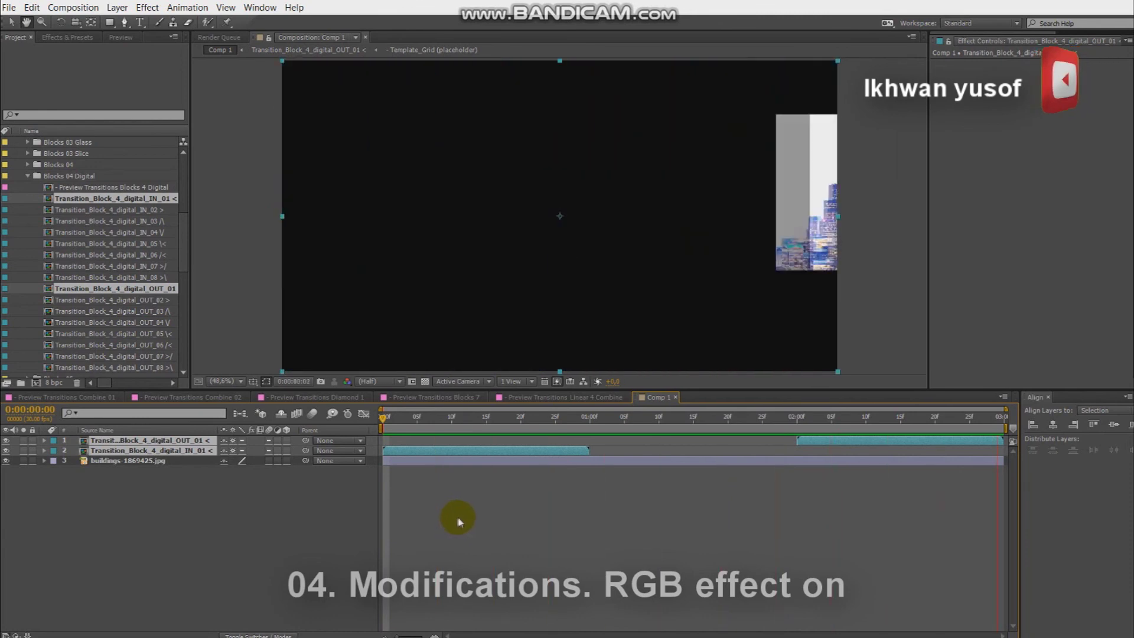
pyautogui.moveTo(472, 417); pyautogui.dragTo(499, 417)
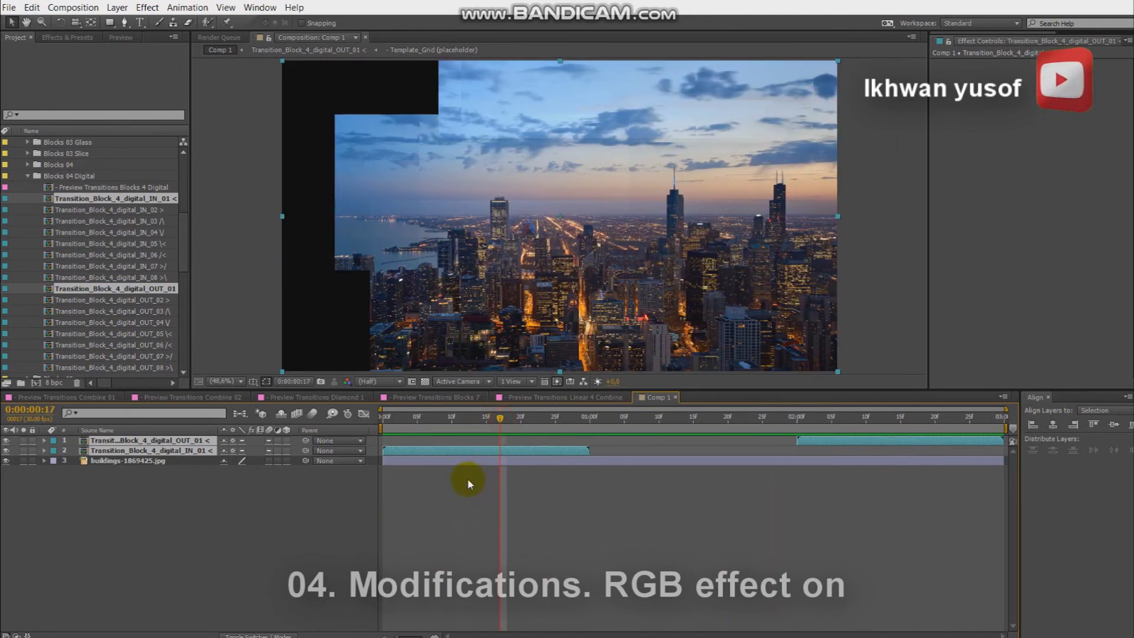
pyautogui.doubleClick(478, 450)
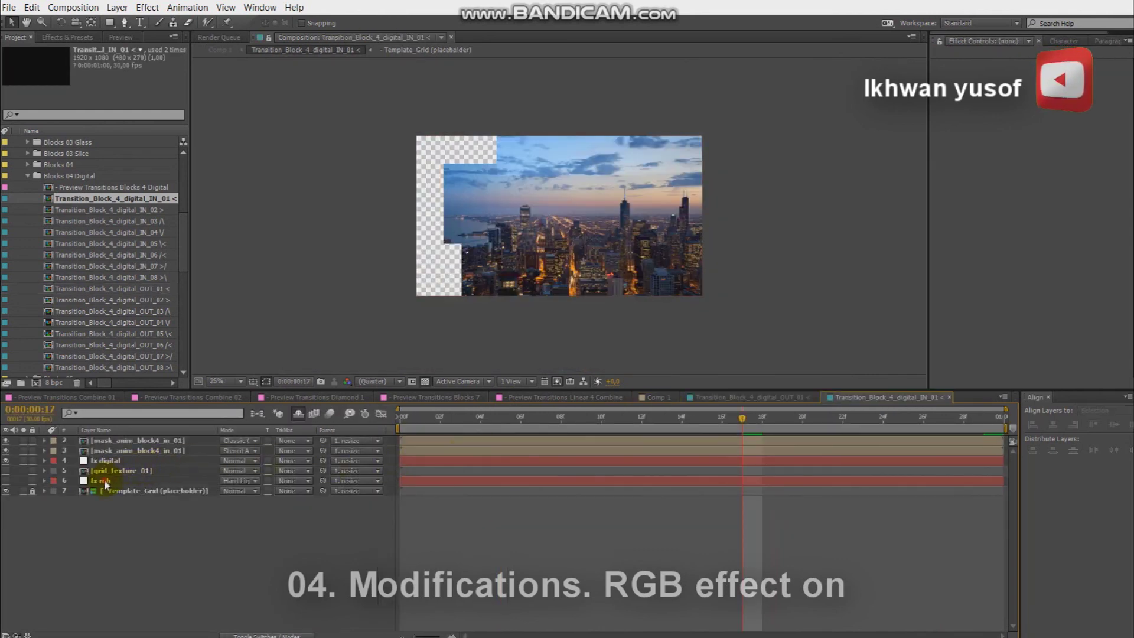
# Turn on visibility of the fx rgb layer in both IN_01 and OUT_01 transition comps
pyautogui.click(81, 482)
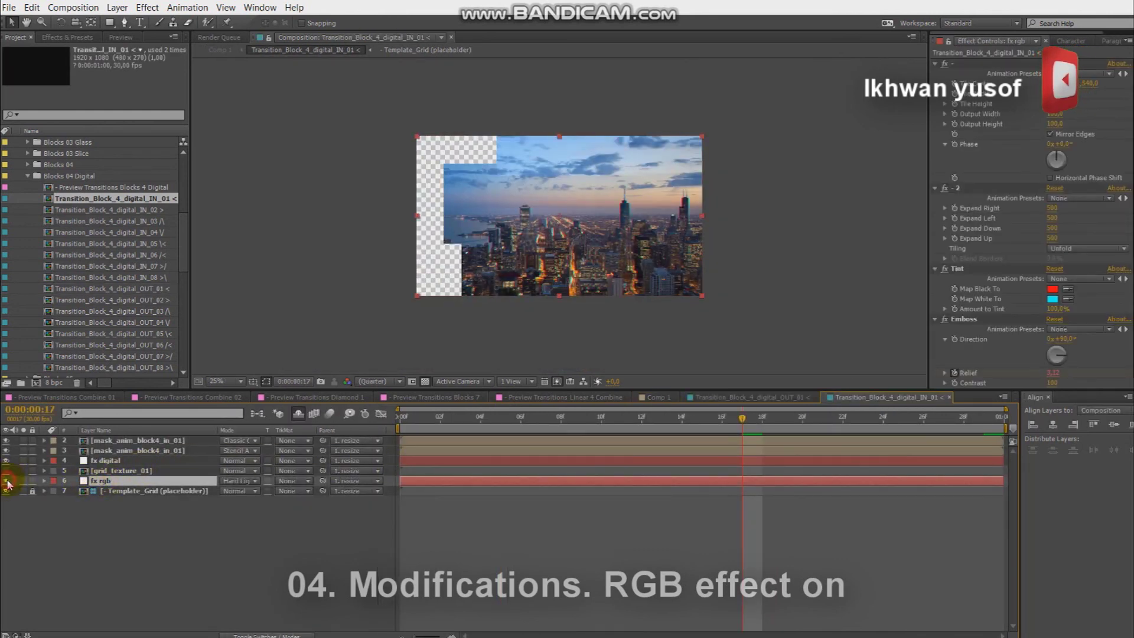
pyautogui.click(711, 397)
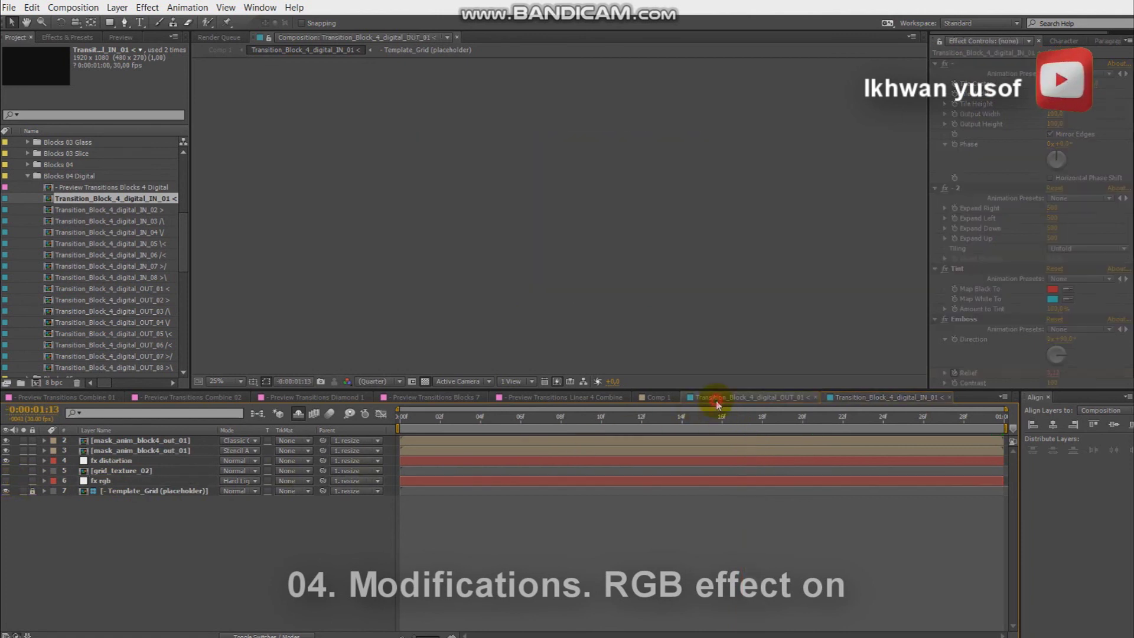
pyautogui.click(101, 480)
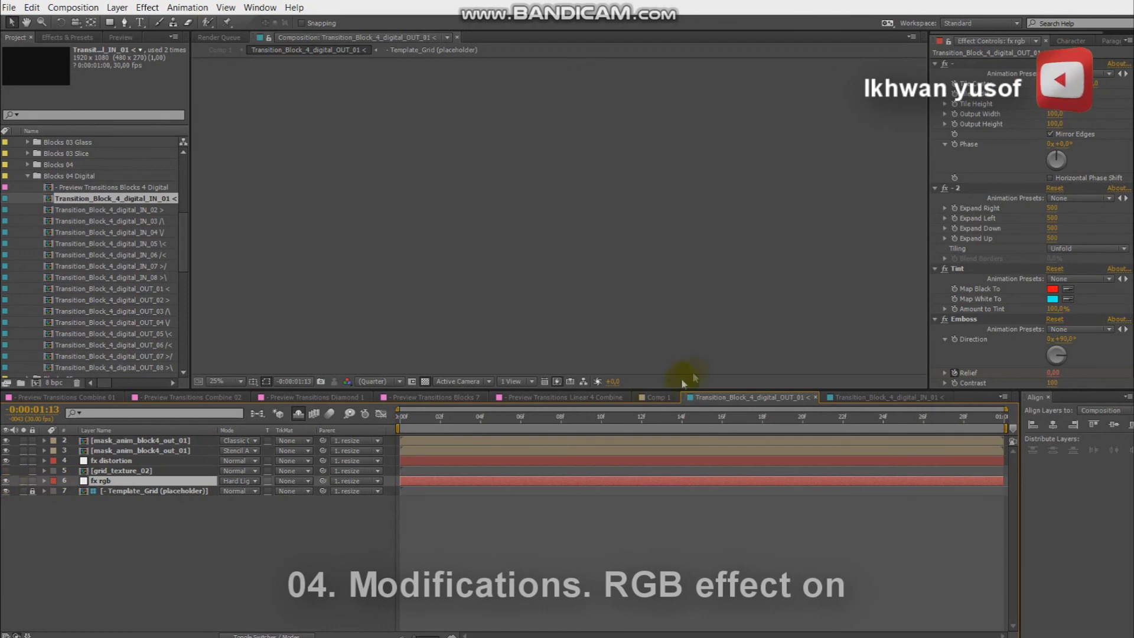
pyautogui.click(653, 399)
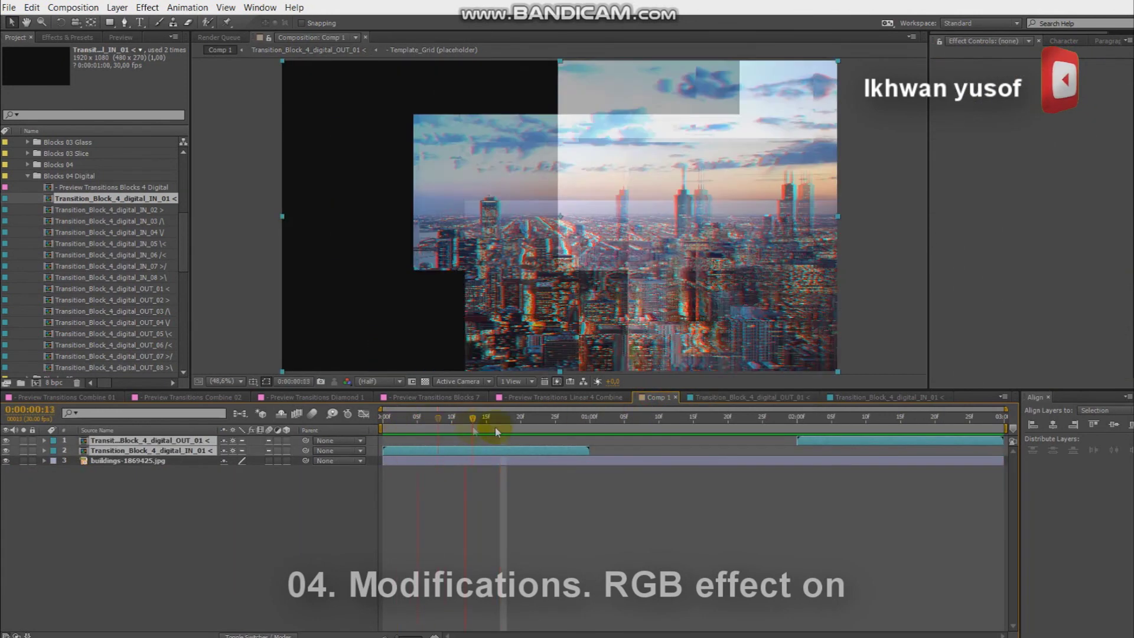
# Scrub to frame 16 to check the glitch, then play Comp 1 from 0:00
pyautogui.moveTo(435, 425); pyautogui.dragTo(494, 425)
pyautogui.click(512, 224)
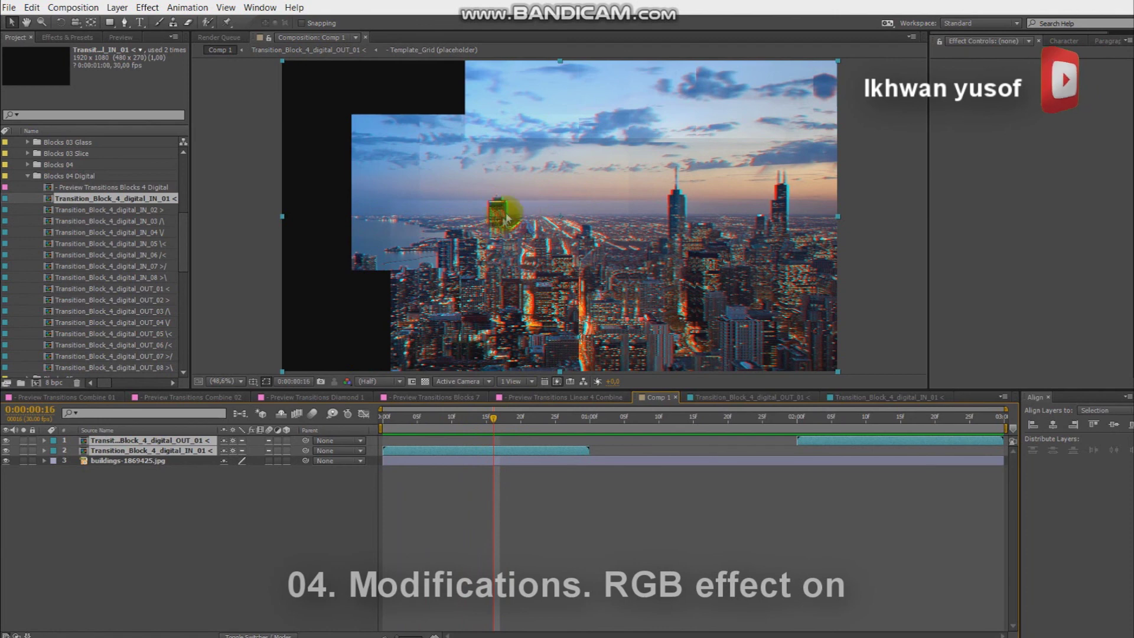
pyautogui.moveTo(481, 426); pyautogui.dragTo(302, 430)
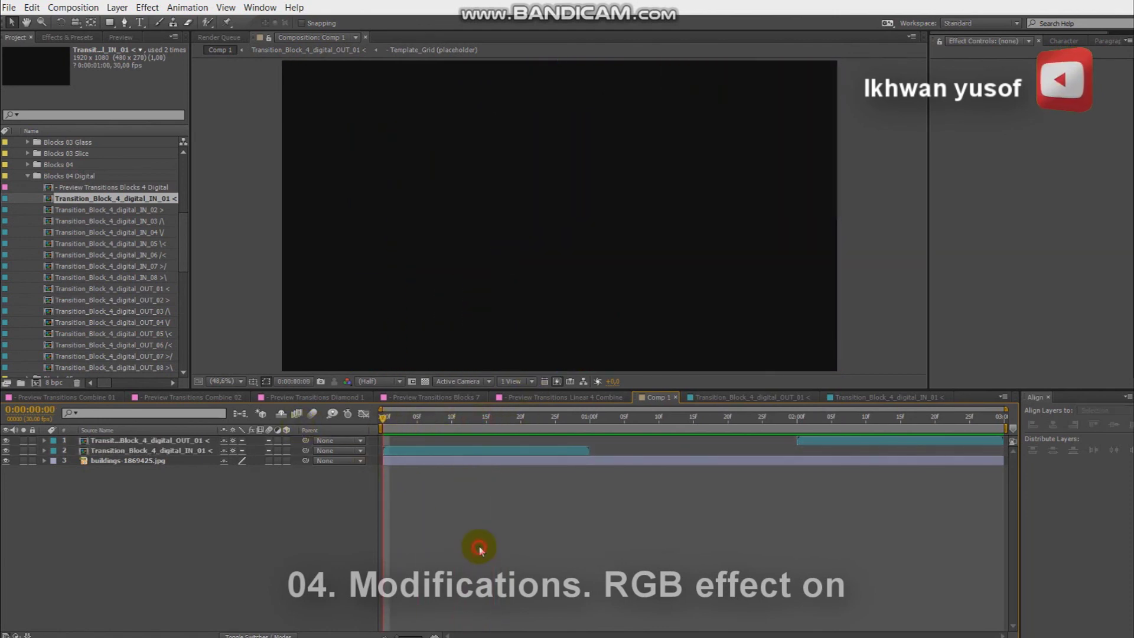
pyautogui.press('space')
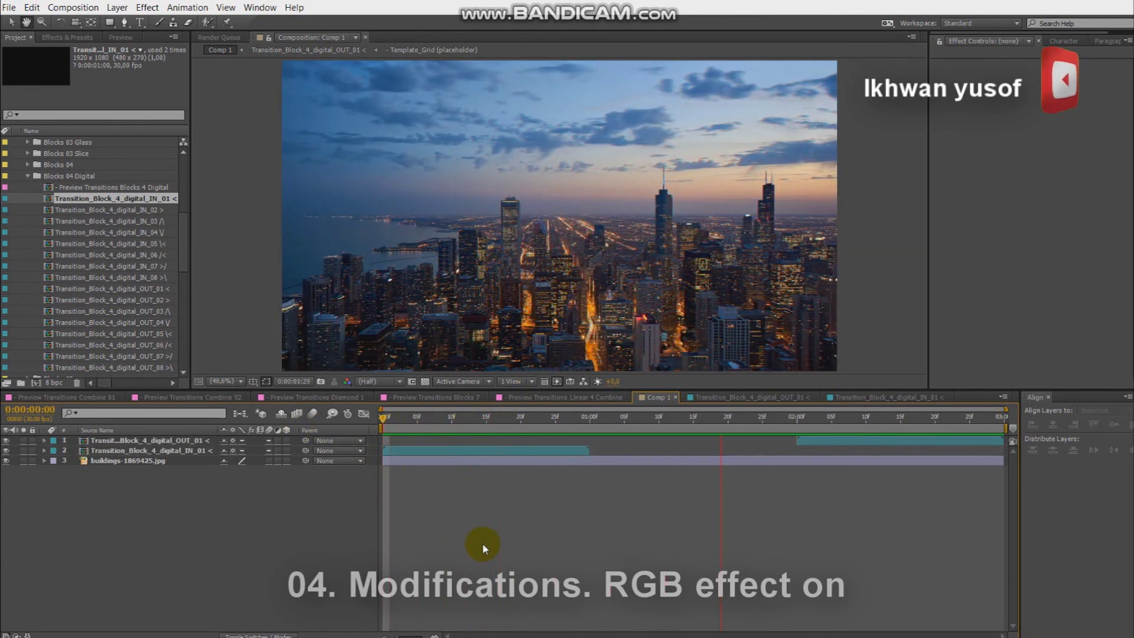